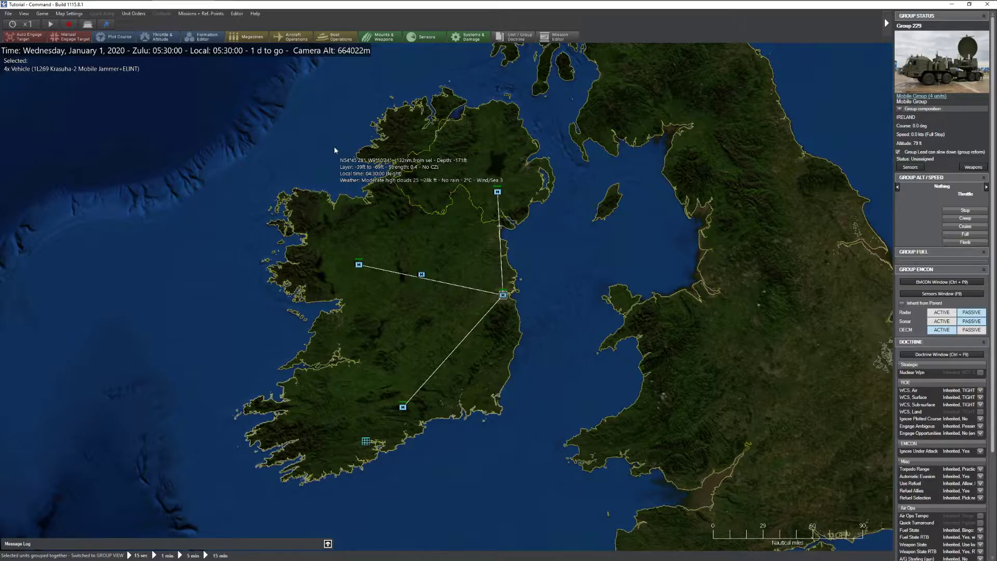
# Step: Inspect the Targets in Ireland, Jammer Group and Ireland EW groups on the map
pyautogui.scroll(-3, 418, 262)
pyautogui.scroll(3, 418, 261)
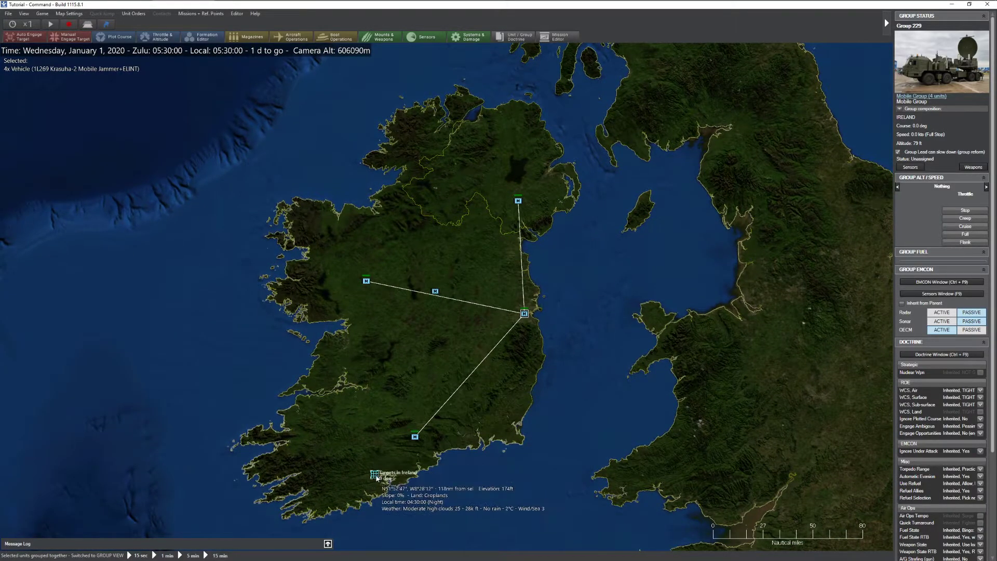
pyautogui.click(374, 474)
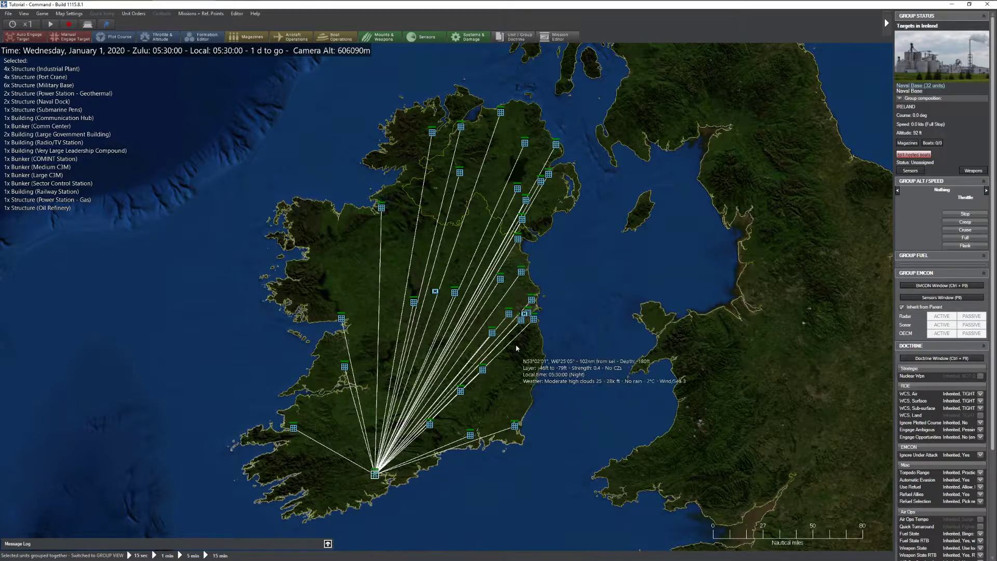
pyautogui.click(524, 313)
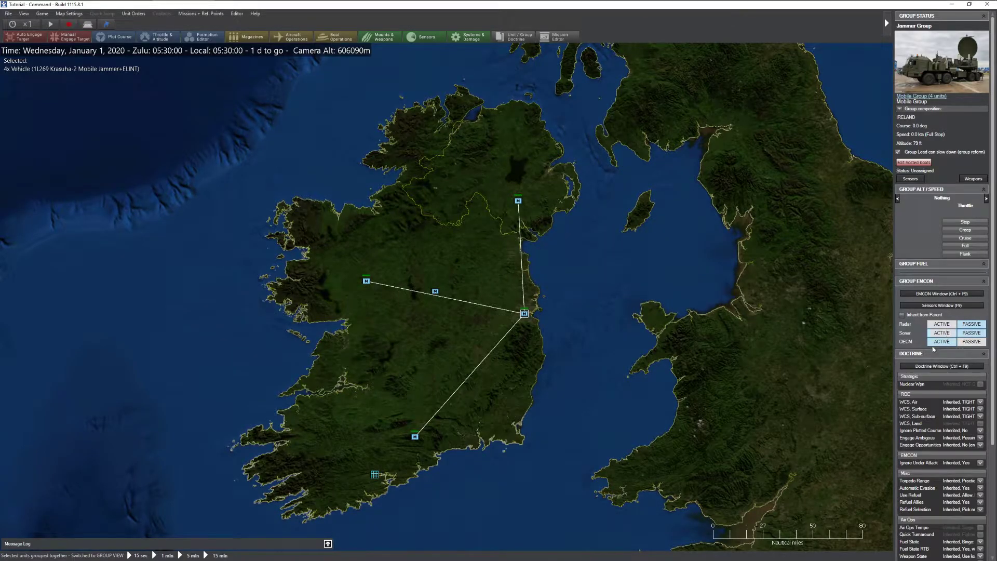
pyautogui.click(435, 291)
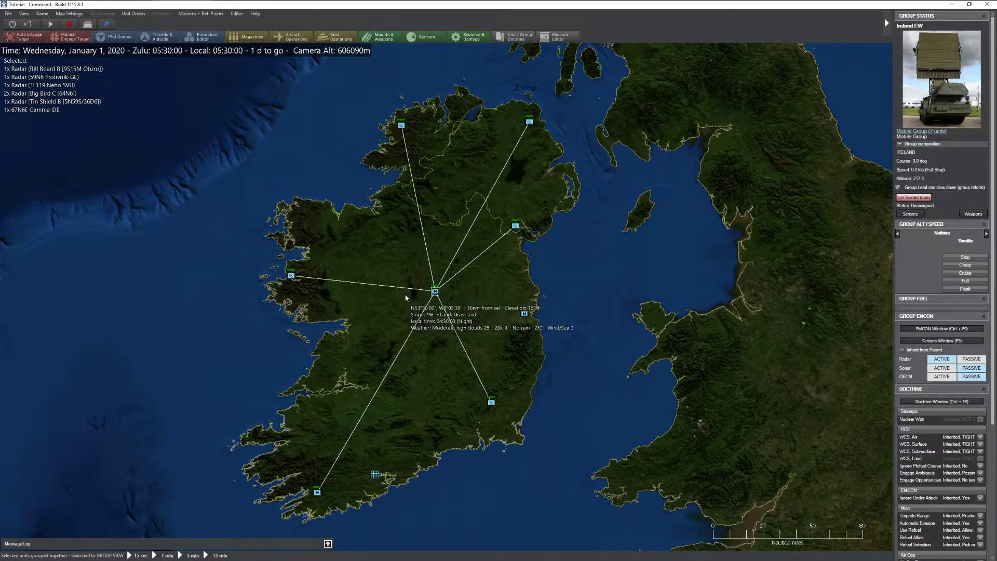
pyautogui.scroll(2, 473, 327)
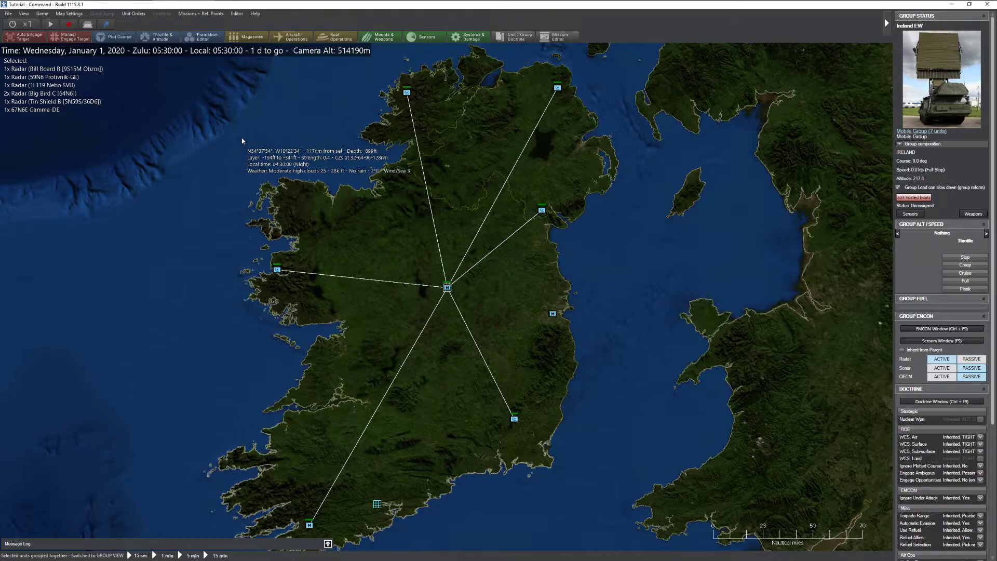
# Step: Switch the map from group view to unit view with the 59N6 Protivnik-GE radar selected, and show the unit name labels
pyautogui.moveTo(491, 369); pyautogui.dragTo(420, 324)
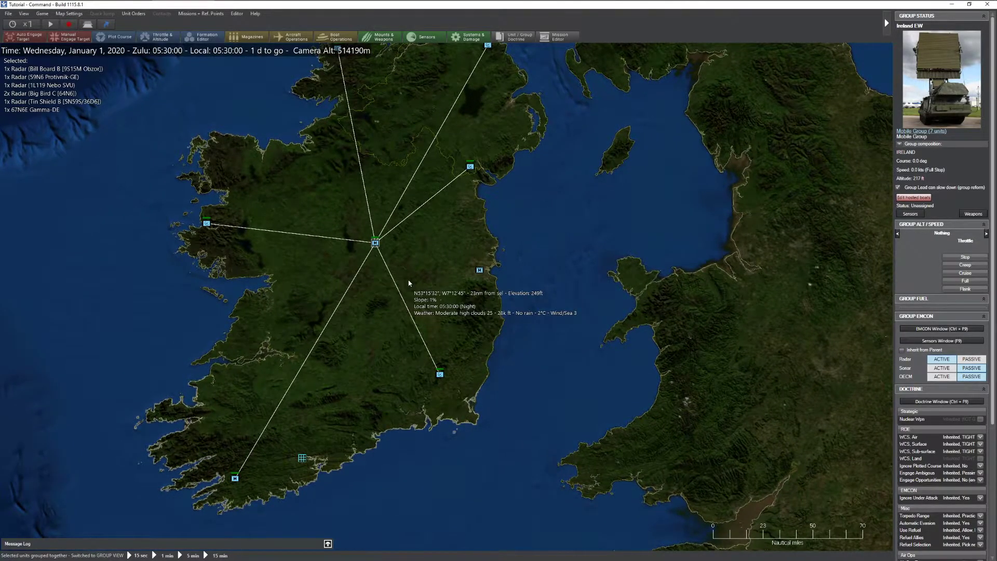
pyautogui.click(440, 374)
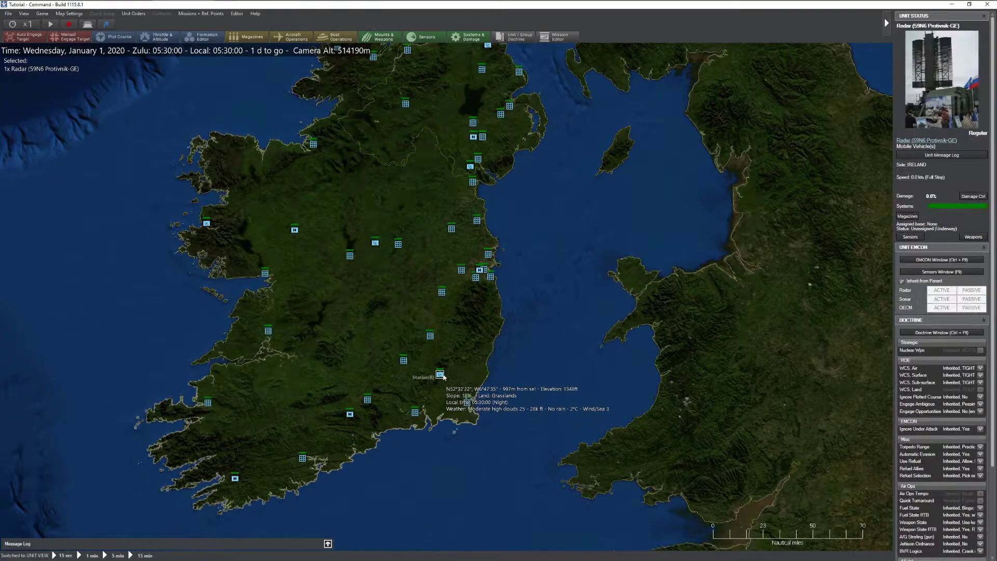
pyautogui.press('9')
pyautogui.press('9')
# Step: Add a Russian 2017 S-400 Triumf SAM battalion with 12x TEL to IRELAND on the east-coast headland north-east of the port crane
pyautogui.moveTo(398, 313); pyautogui.dragTo(440, 325)
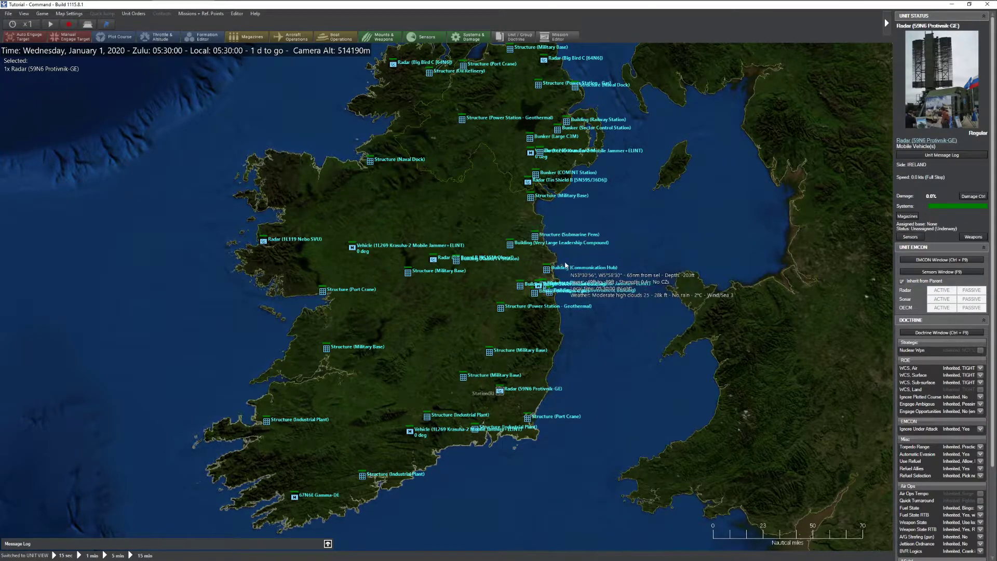
pyautogui.scroll(1, 543, 245)
pyautogui.scroll(10, 543, 245)
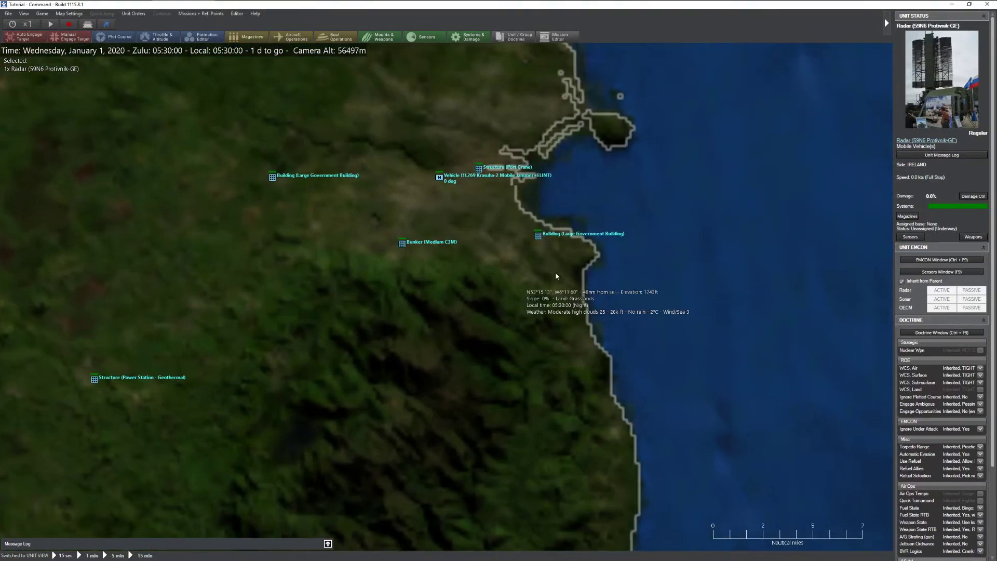
pyautogui.moveTo(504, 186); pyautogui.dragTo(495, 235)
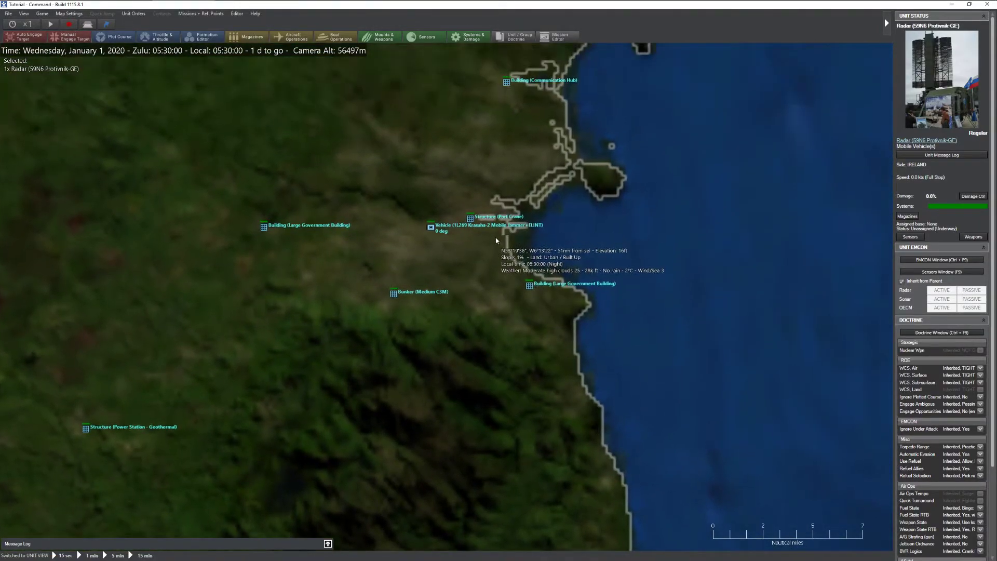
pyautogui.press('Insert')
pyautogui.click(606, 189)
pyautogui.doubleClick(353, 208)
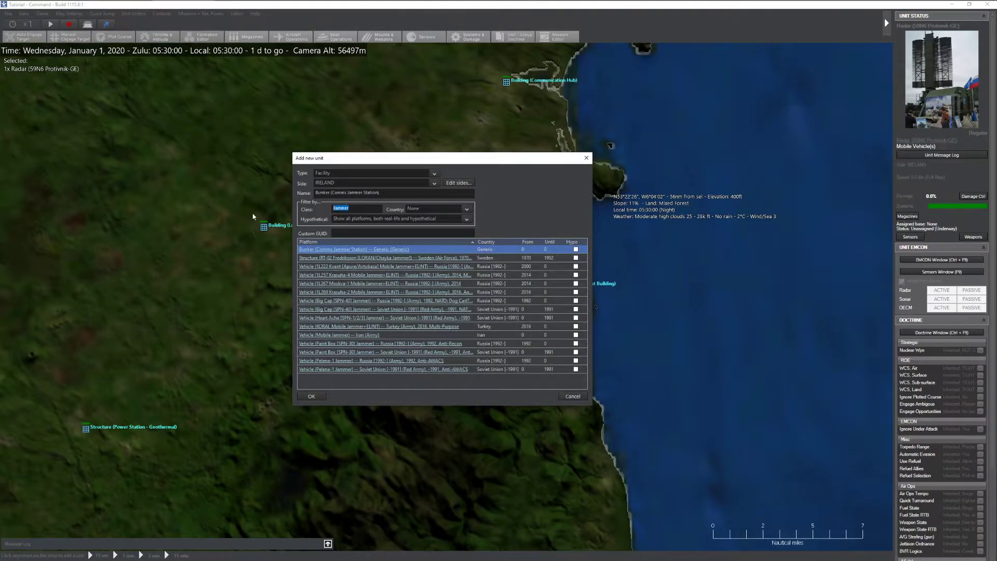
pyautogui.write('S-400')
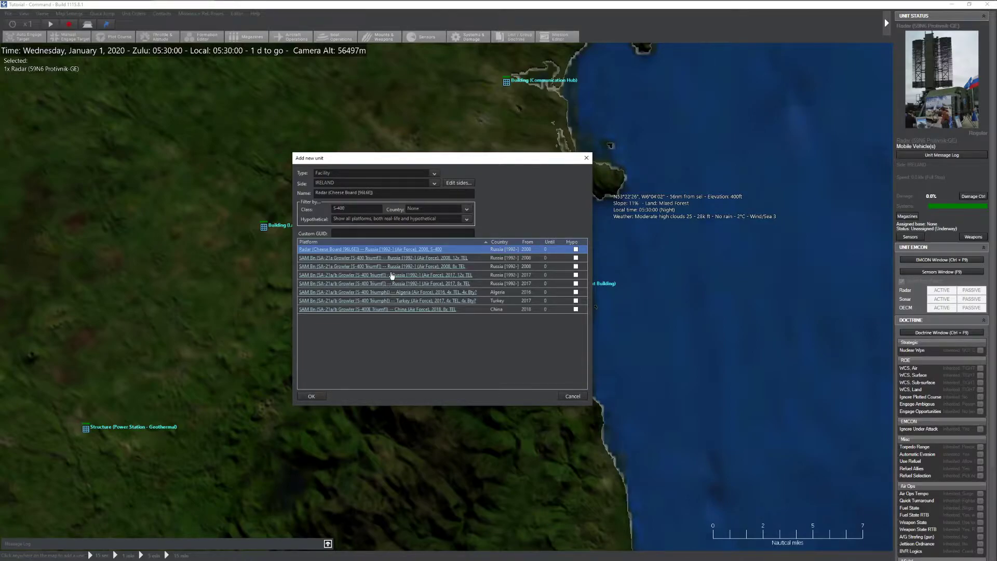
pyautogui.click(498, 275)
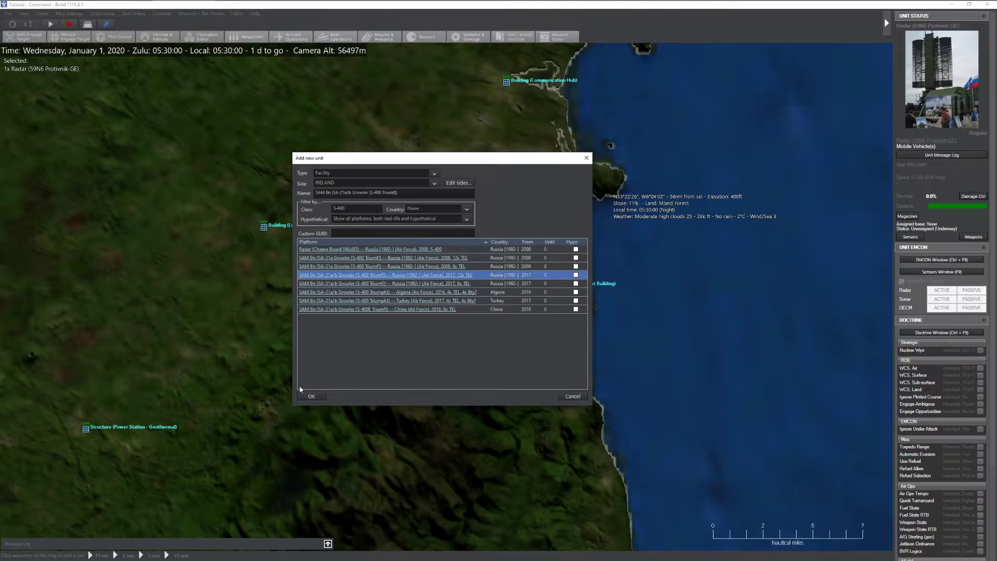
pyautogui.click(308, 396)
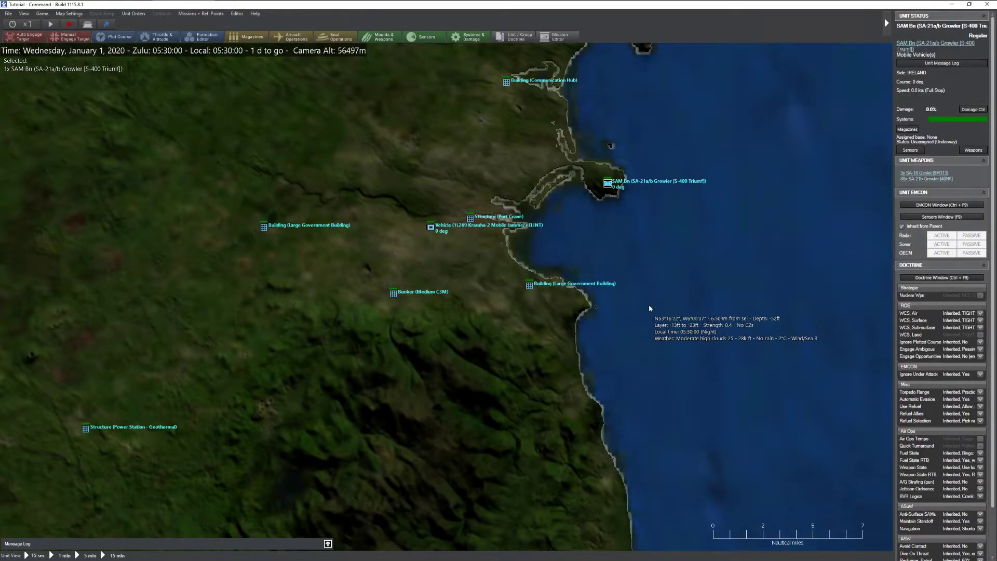
# Step: Take the S-400 battalion off EMCON control and activate its Cheese Board air-search radar
pyautogui.scroll(-10, 649, 308)
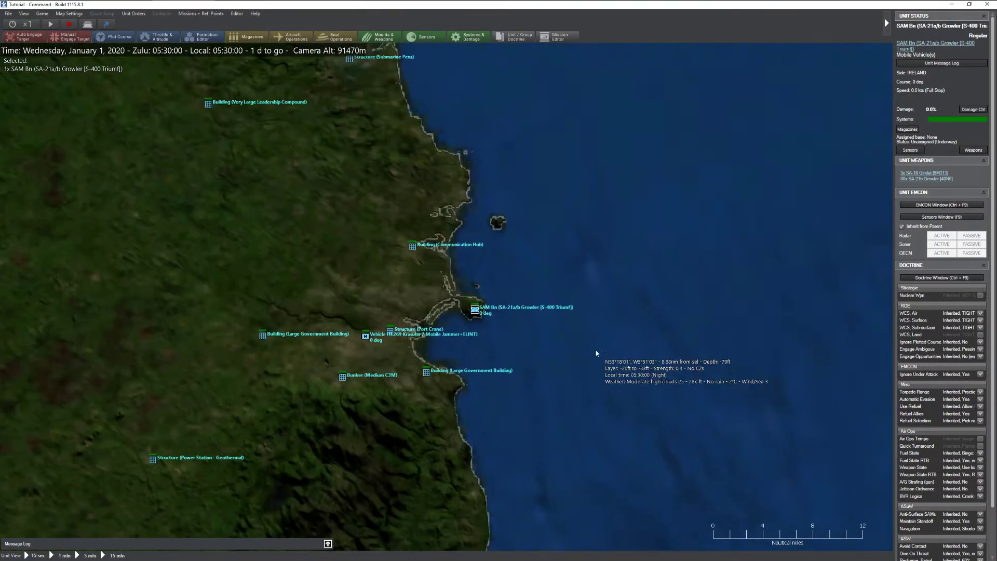
pyautogui.scroll(-3, 553, 258)
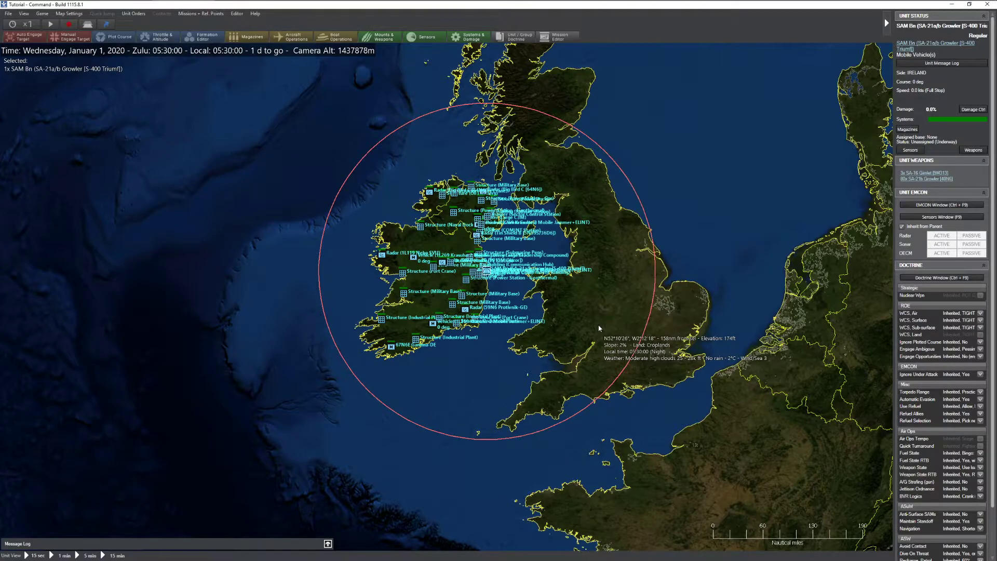
pyautogui.scroll(7, 478, 275)
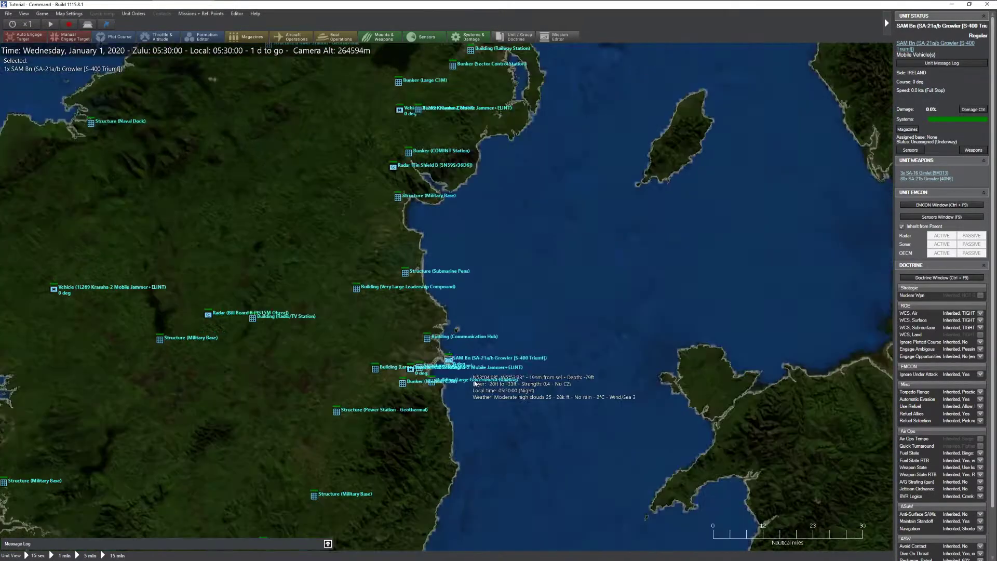
pyautogui.scroll(5, 474, 384)
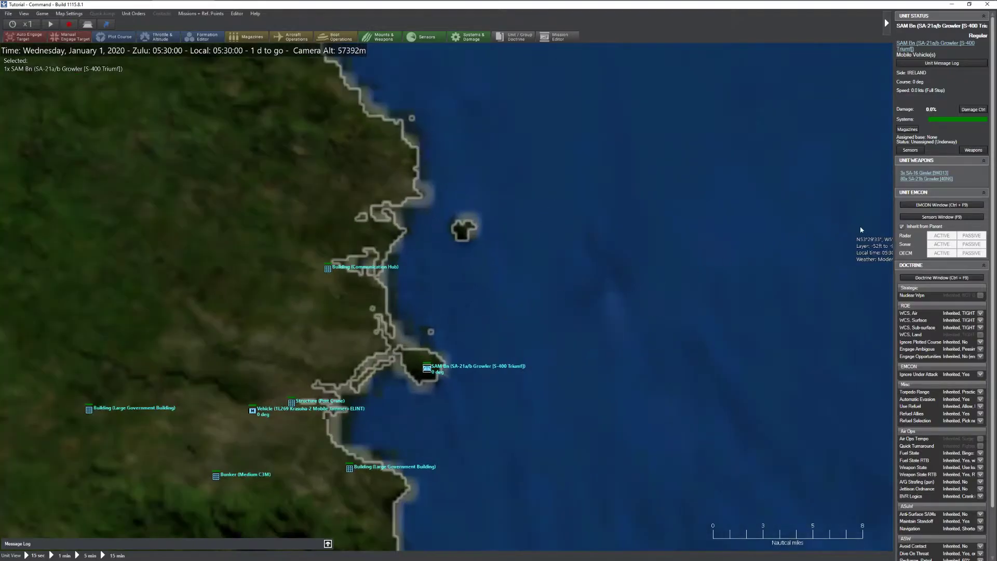
pyautogui.click(955, 217)
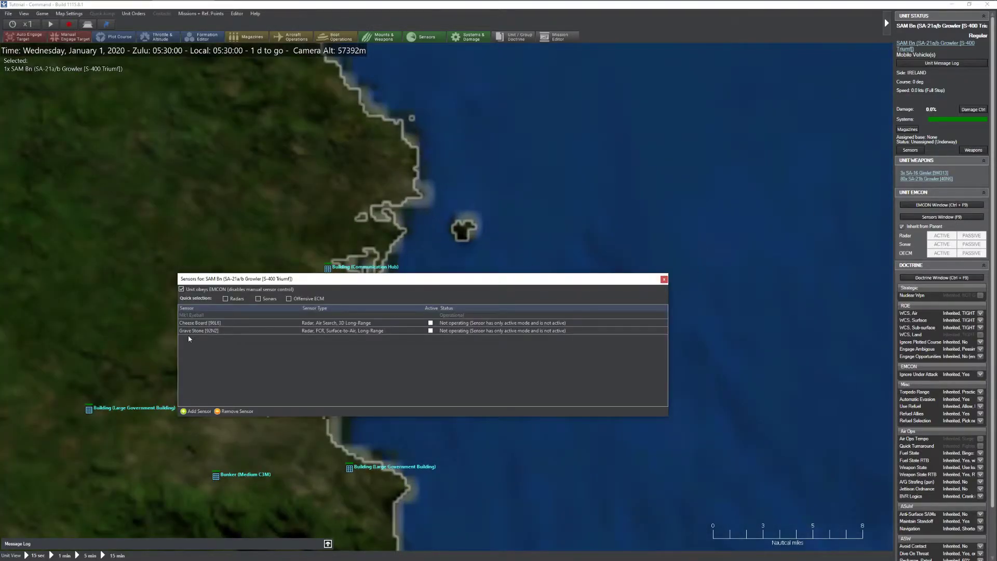
pyautogui.click(430, 324)
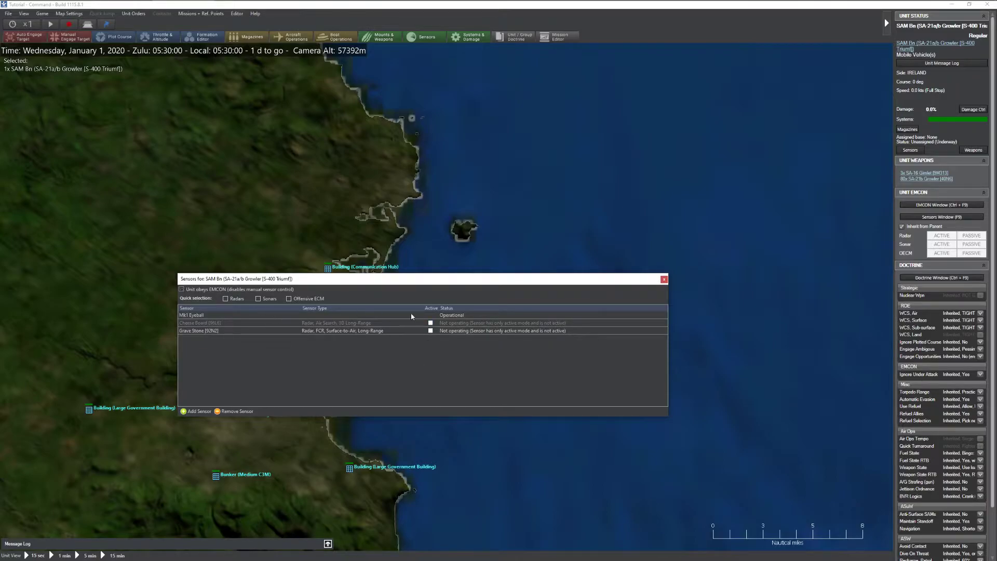
pyautogui.click(431, 323)
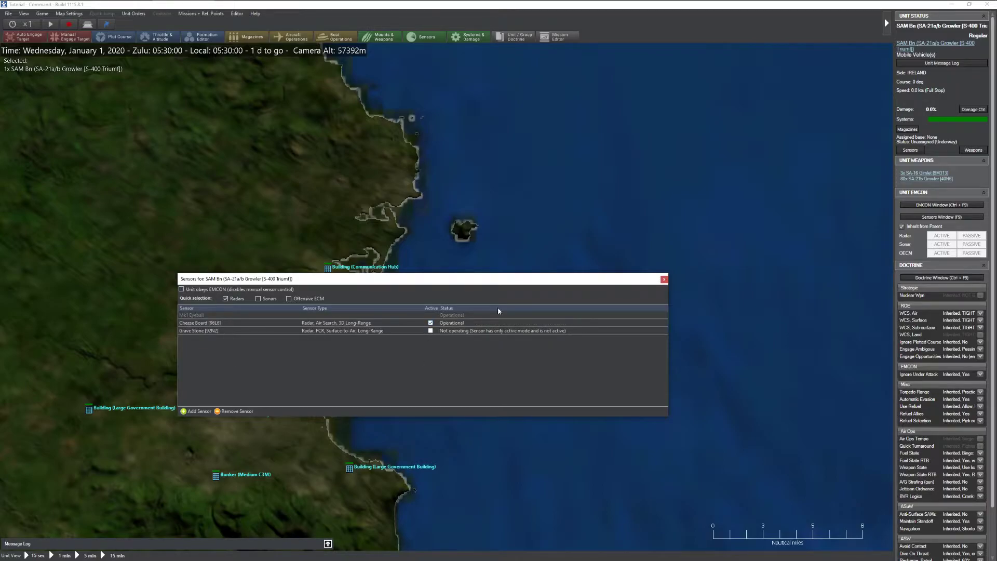
pyautogui.click(663, 281)
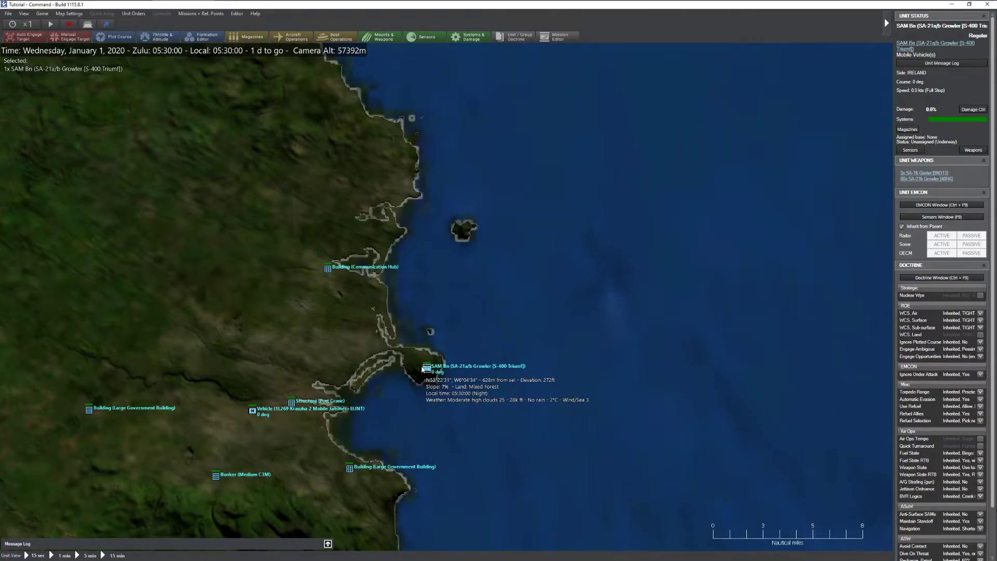
# Step: Start adding a new unit for IRELAND inland in the south-east, just north of the industrial plant west of the port crane
pyautogui.scroll(-3, 421, 368)
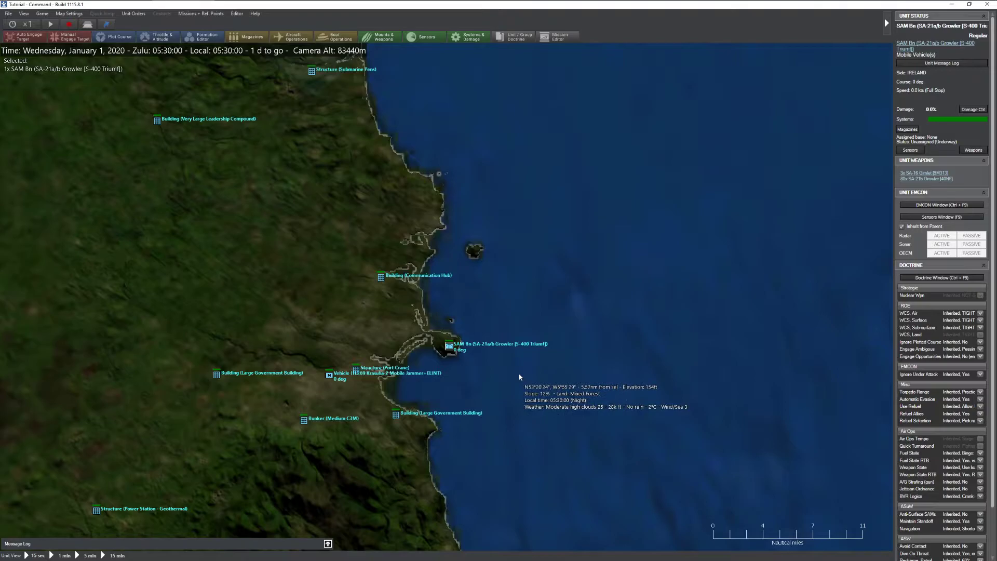
pyautogui.scroll(-4, 518, 370)
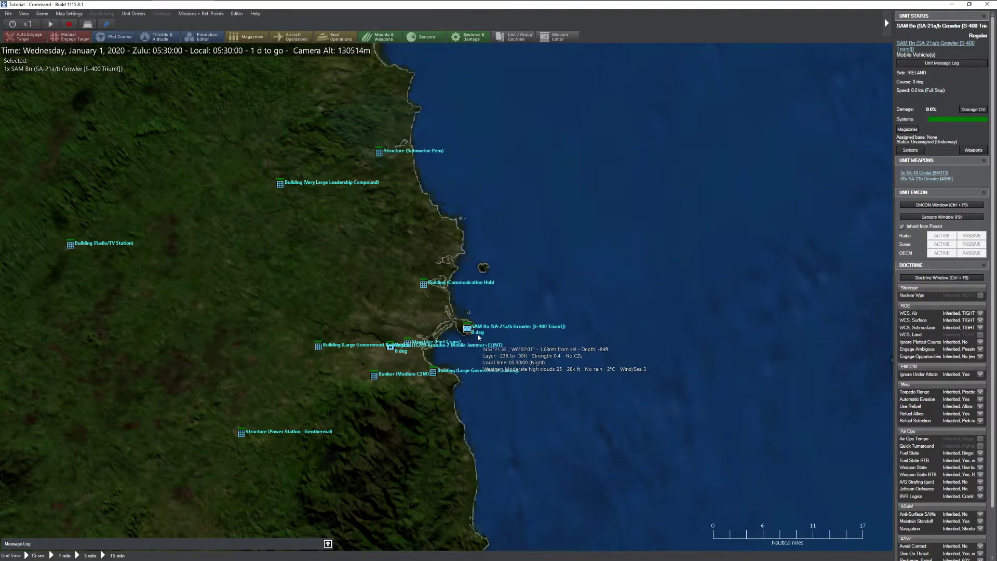
pyautogui.scroll(-5, 478, 333)
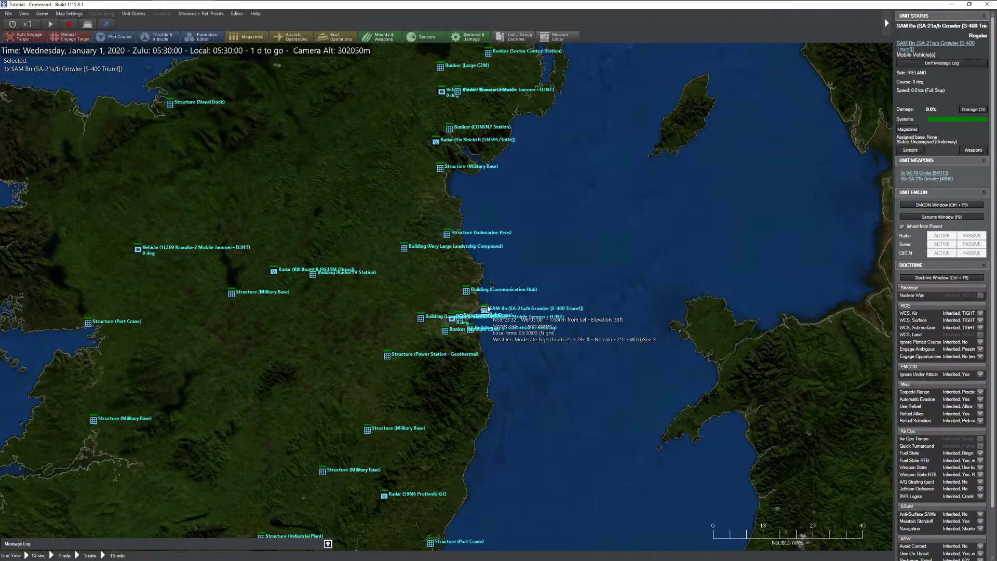
pyautogui.scroll(-4, 488, 314)
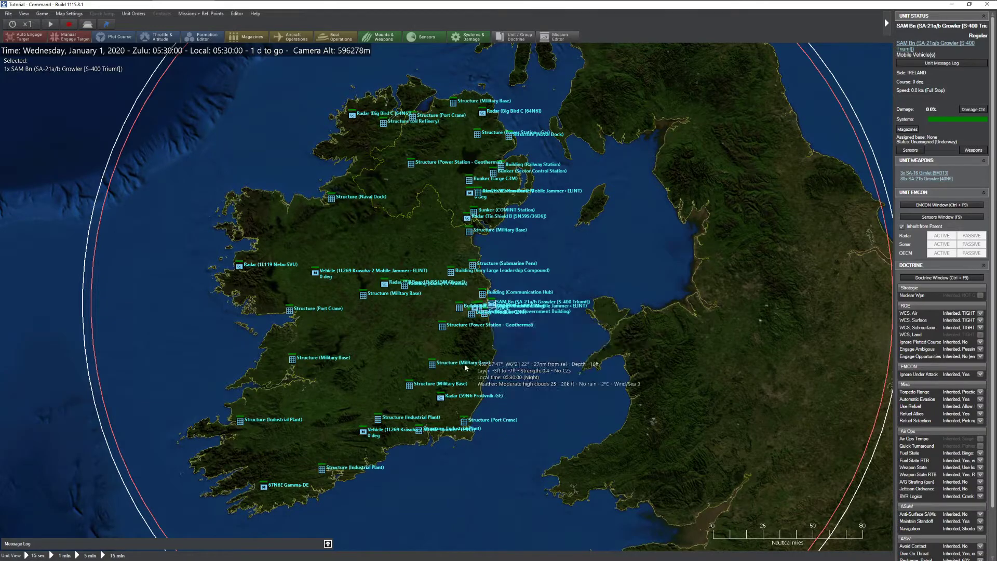
pyautogui.moveTo(456, 426); pyautogui.dragTo(545, 308)
pyautogui.scroll(3, 545, 307)
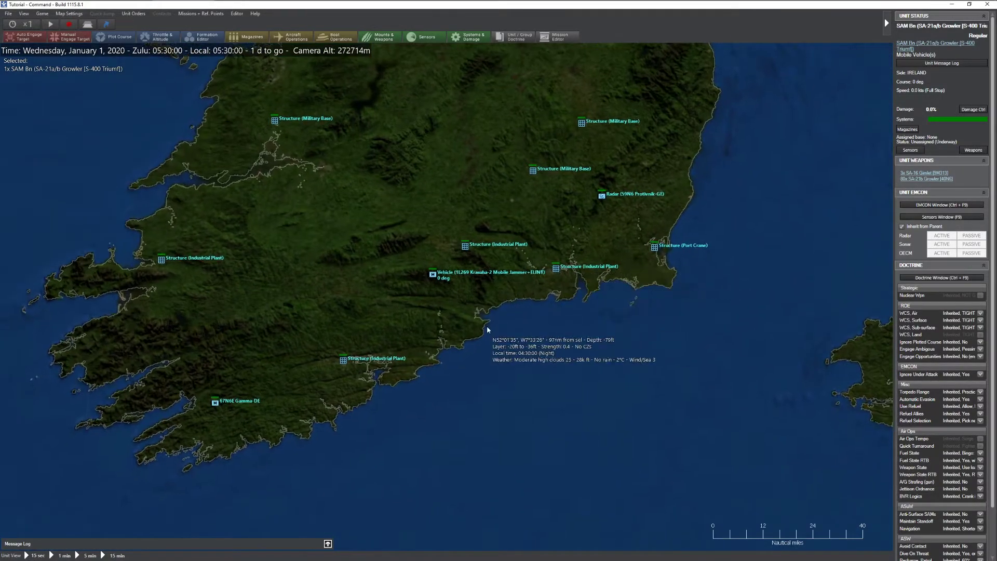
pyautogui.scroll(3, 583, 284)
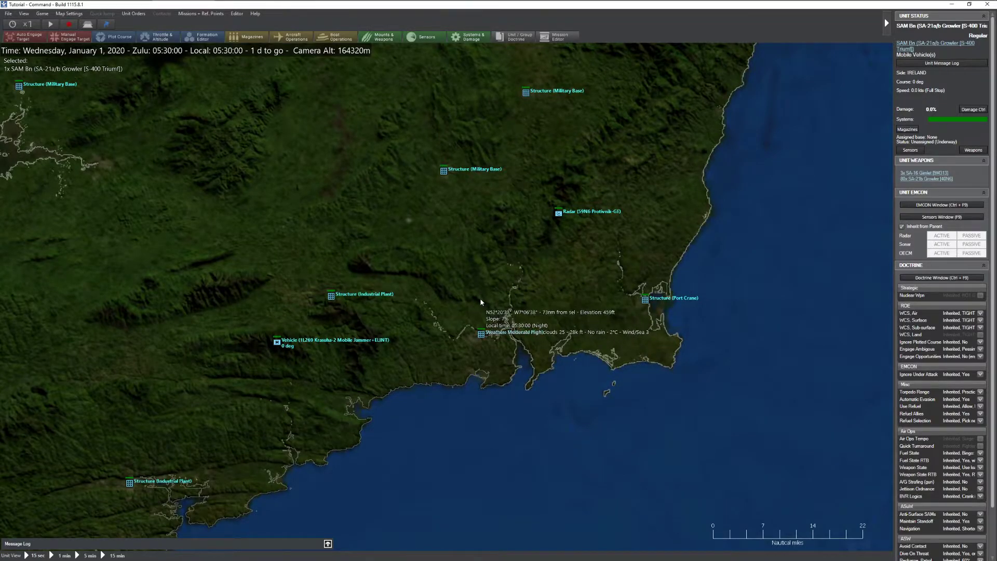
pyautogui.press('Insert')
pyautogui.click(481, 303)
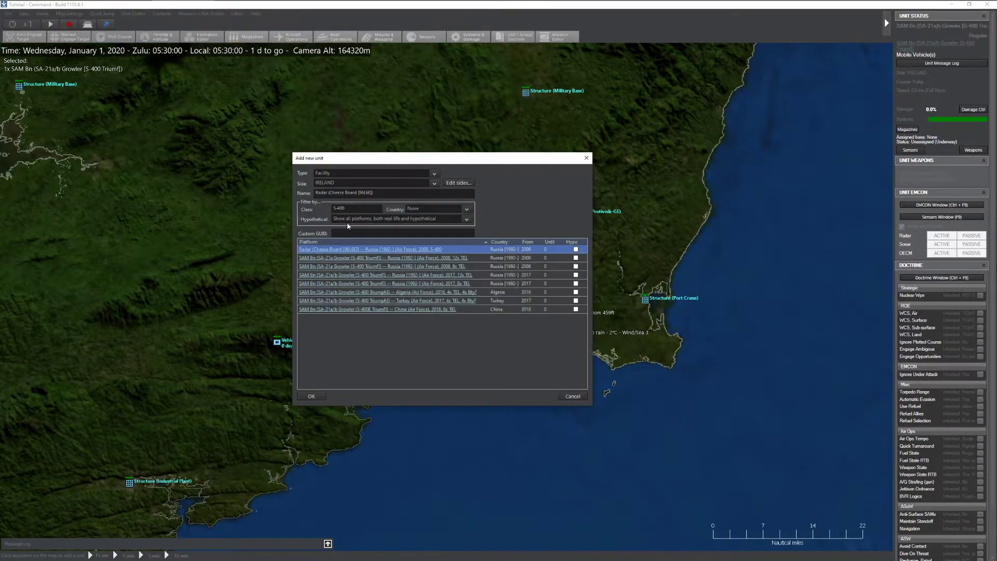
# Step: Search the facility platforms for class S-300 and look through the available SAM battalions
pyautogui.write('S-300')
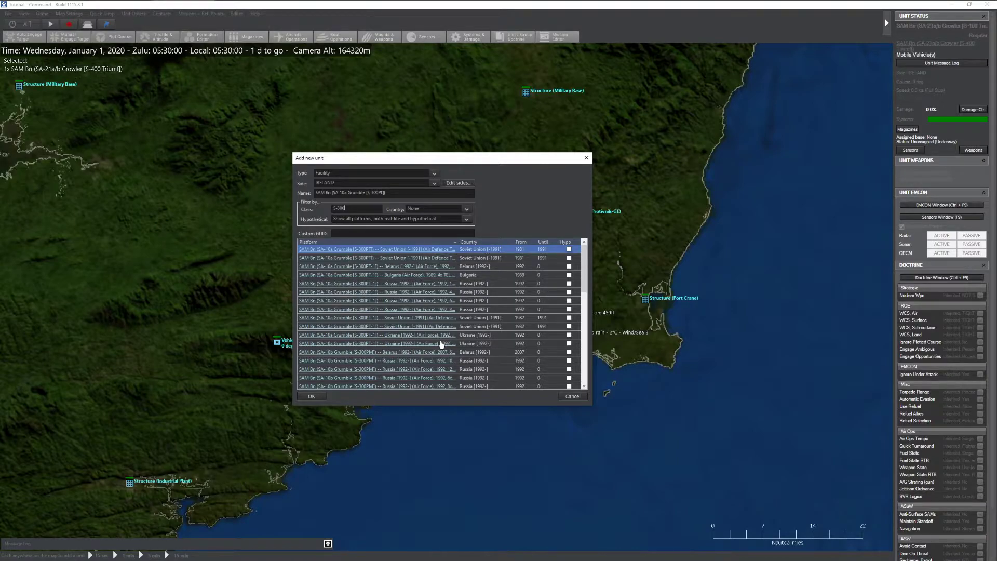
pyautogui.scroll(-2, 441, 345)
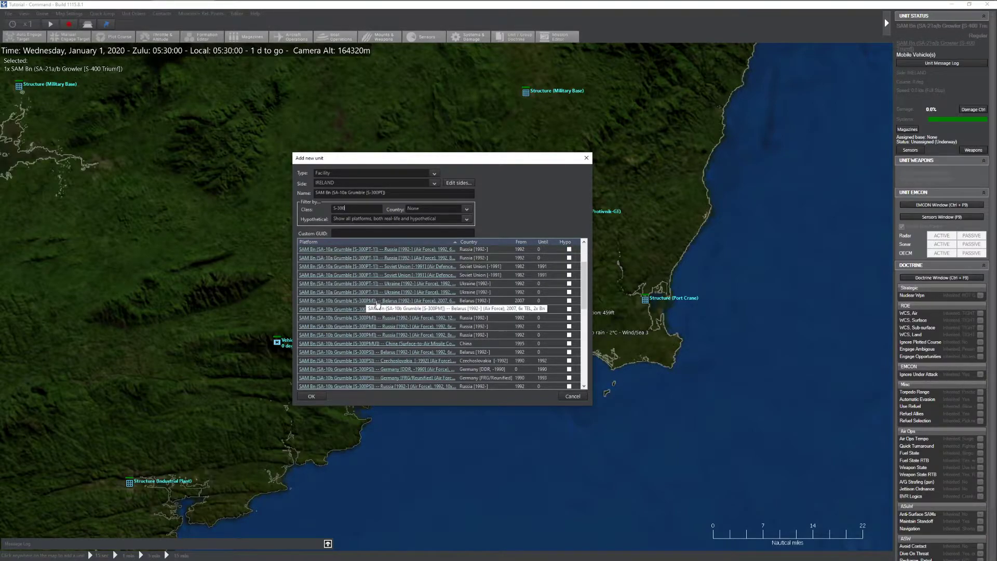
pyautogui.scroll(-1, 368, 311)
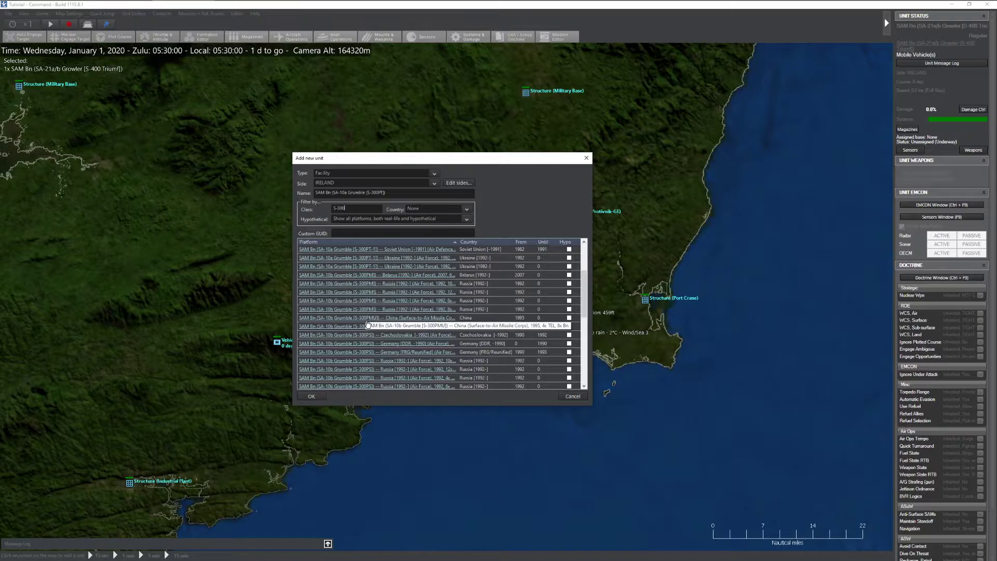
pyautogui.scroll(-2, 371, 317)
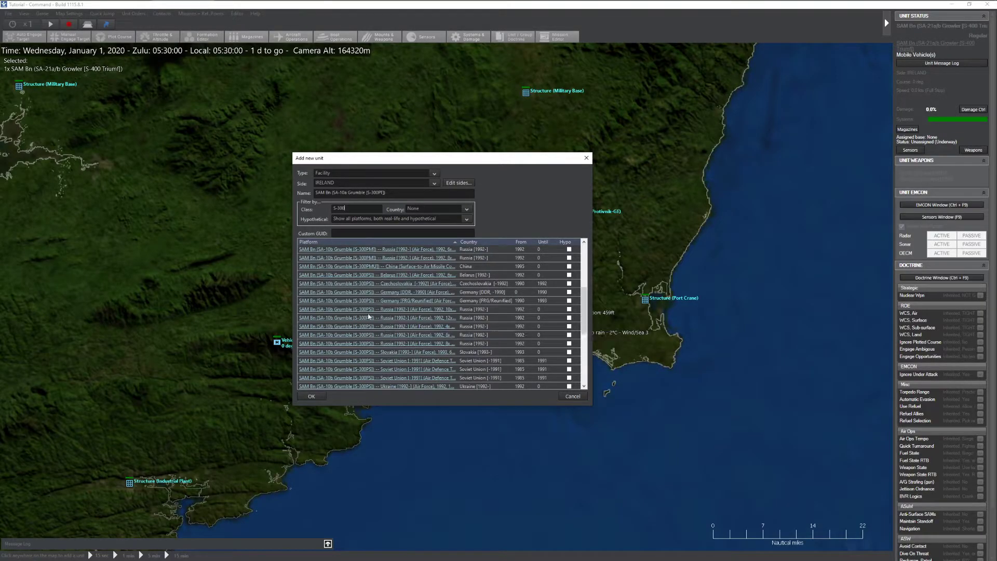
pyautogui.scroll(-2, 475, 364)
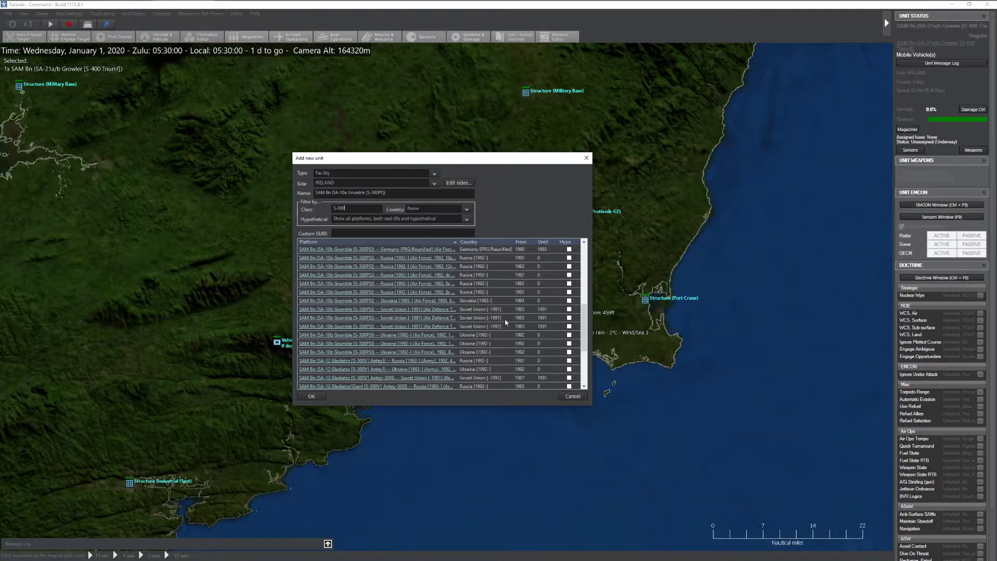
pyautogui.scroll(3, 506, 322)
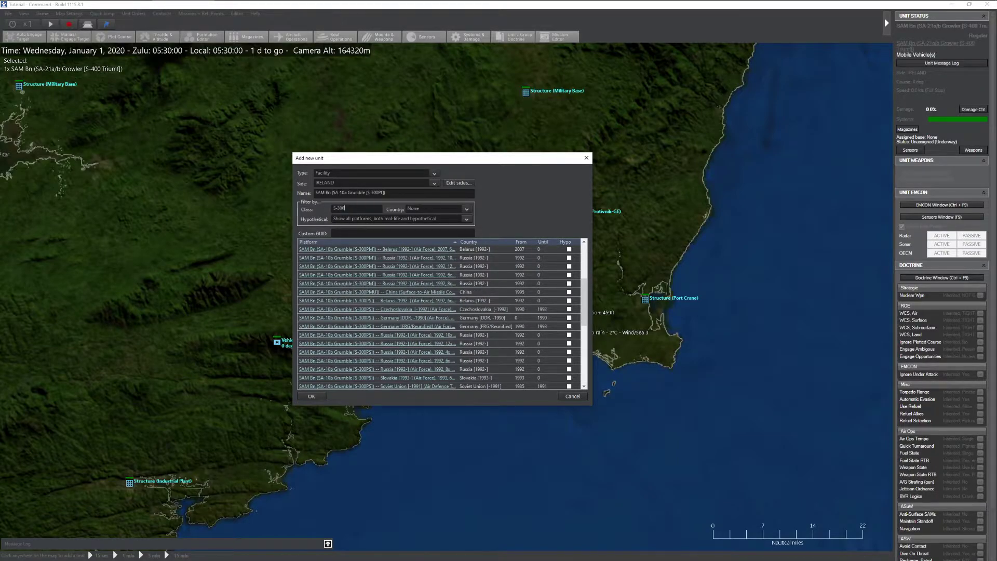
# Step: Filter the platforms by class Sa-10 and country Russia [1992-]
pyautogui.click(335, 208)
pyautogui.write('Sa-10')
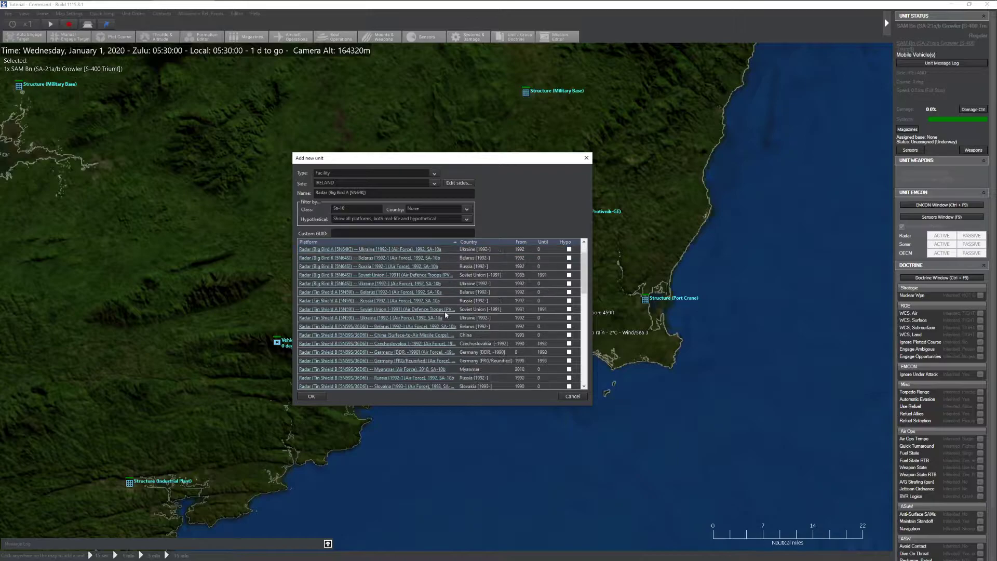
pyautogui.click(464, 210)
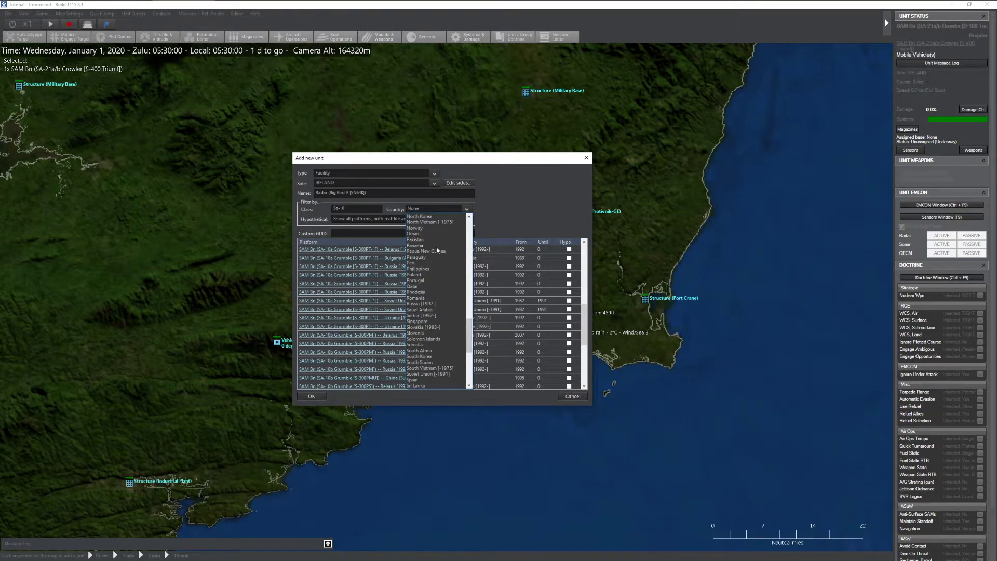
pyautogui.scroll(-2, 429, 329)
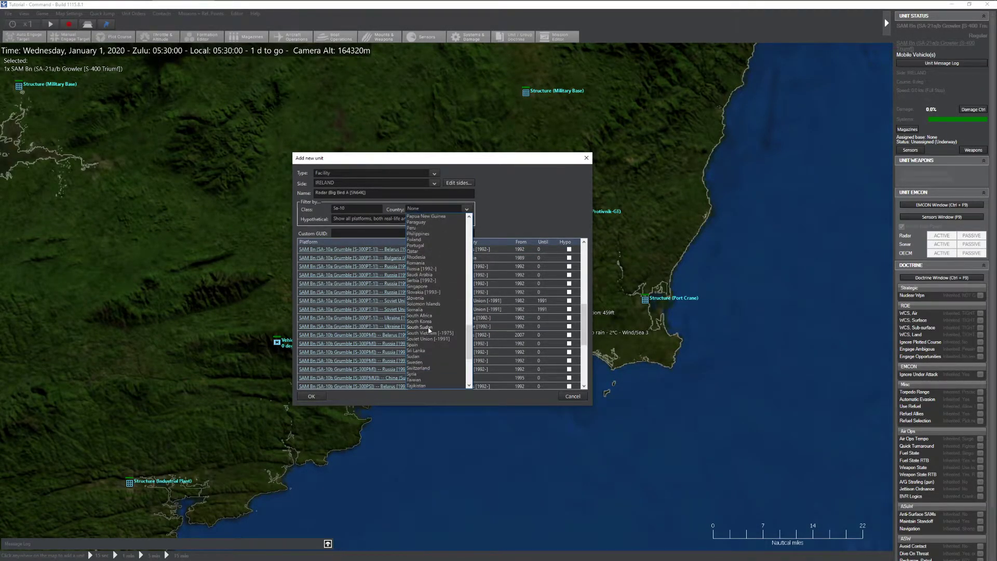
pyautogui.click(423, 269)
# Step: Choose the Russian 1992 SA-10a Grumble [S-300PT-1] SAM battalion with 12x TEL and add it to IRELAND at the south-east site
pyautogui.scroll(-1, 524, 303)
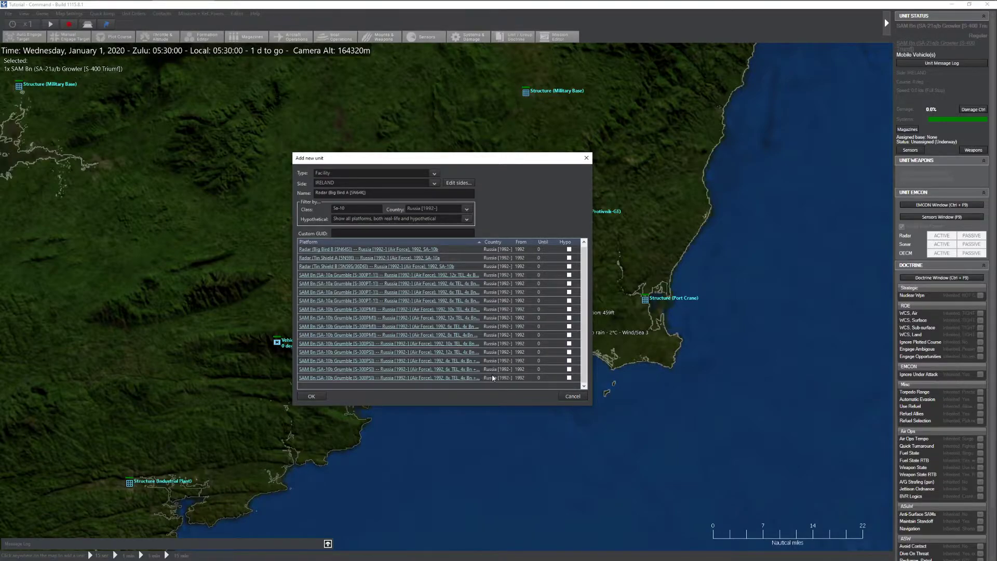
pyautogui.scroll(1, 492, 377)
pyautogui.scroll(-1, 346, 324)
pyautogui.click(504, 300)
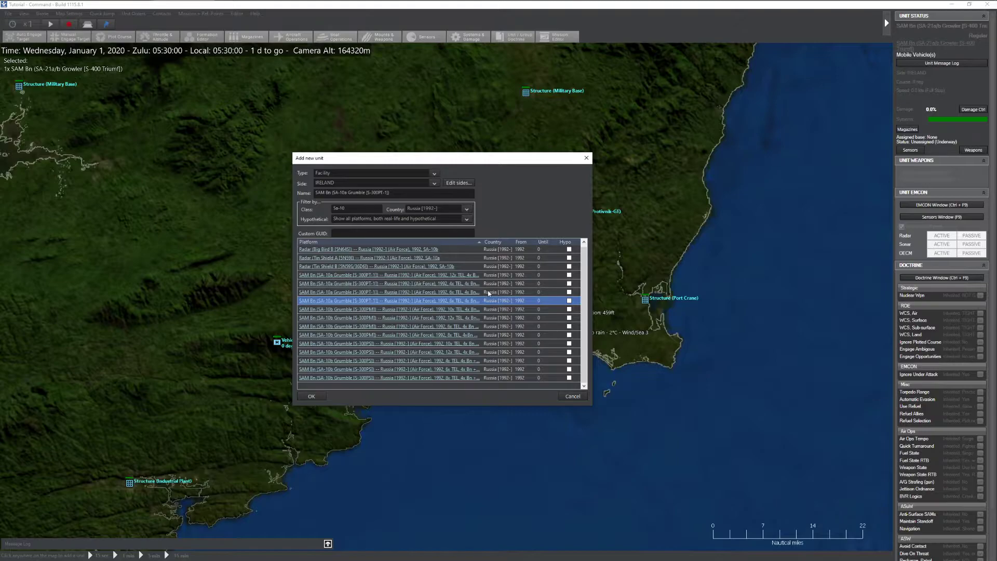
pyautogui.click(506, 276)
pyautogui.click(313, 396)
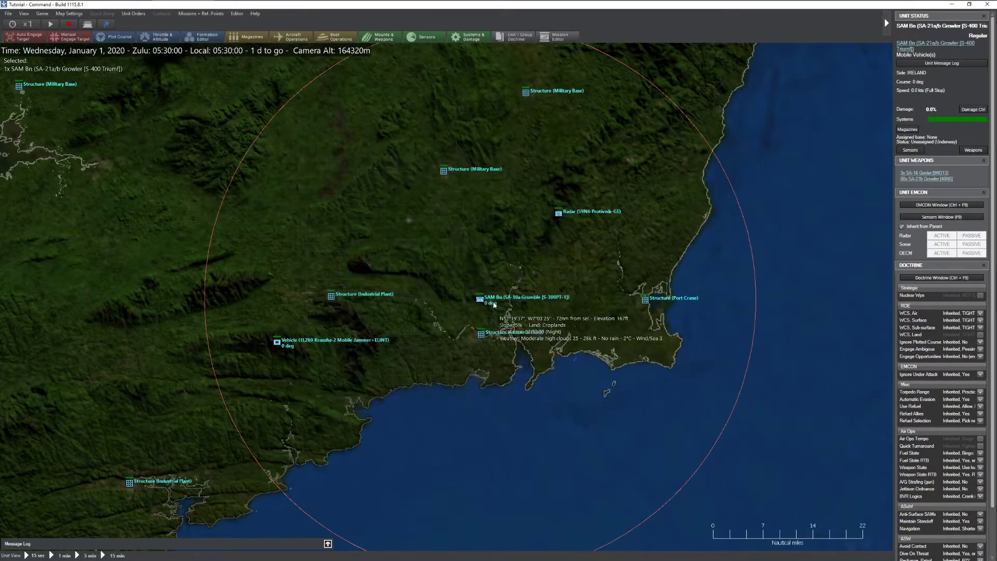
# Step: Add a Russian 1992 SA-10b Grumble [S-300PM] SAM battalion with 8x TEL in south-west Ireland, inland north of the 67N6E Gamma-DE radar, using class filter Sa-10b
pyautogui.scroll(-3, 413, 298)
pyautogui.moveTo(358, 366); pyautogui.dragTo(552, 296)
pyautogui.scroll(3, 389, 299)
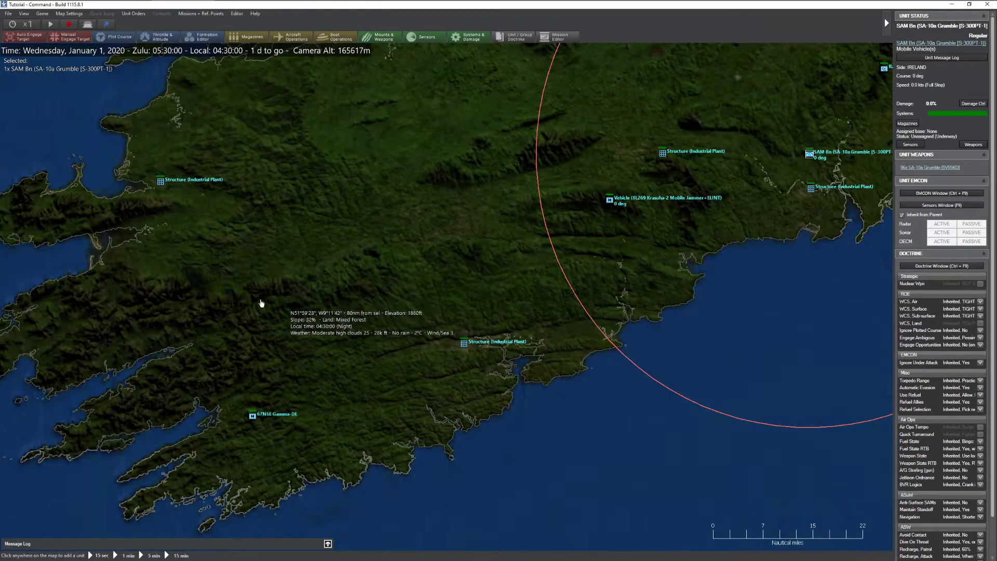
pyautogui.click(239, 300)
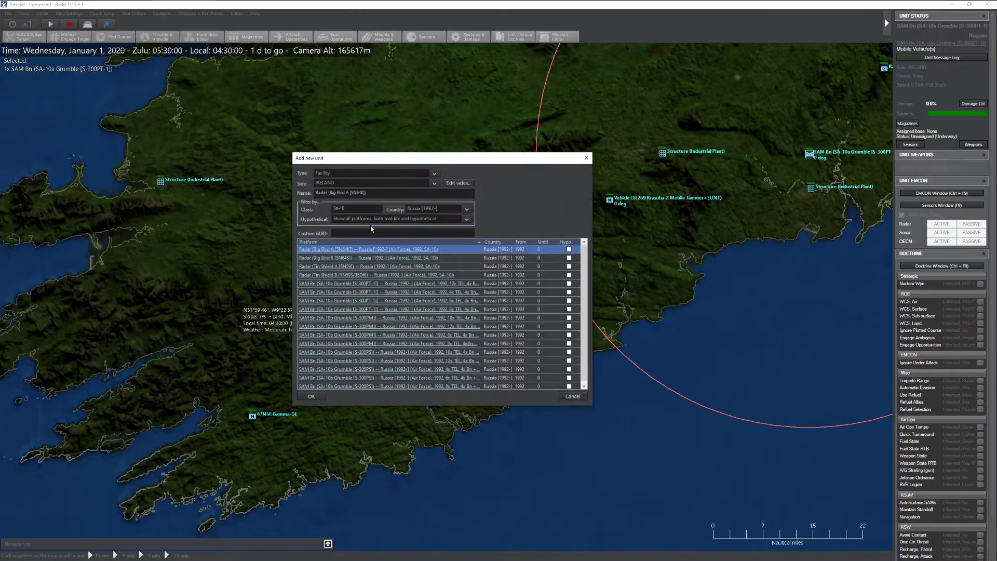
pyautogui.write('b')
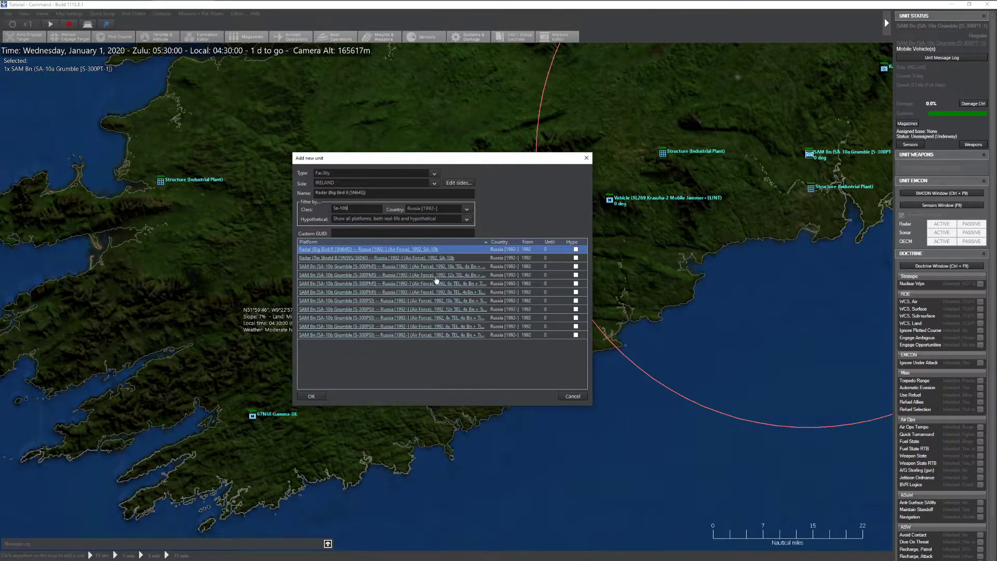
pyautogui.click(507, 291)
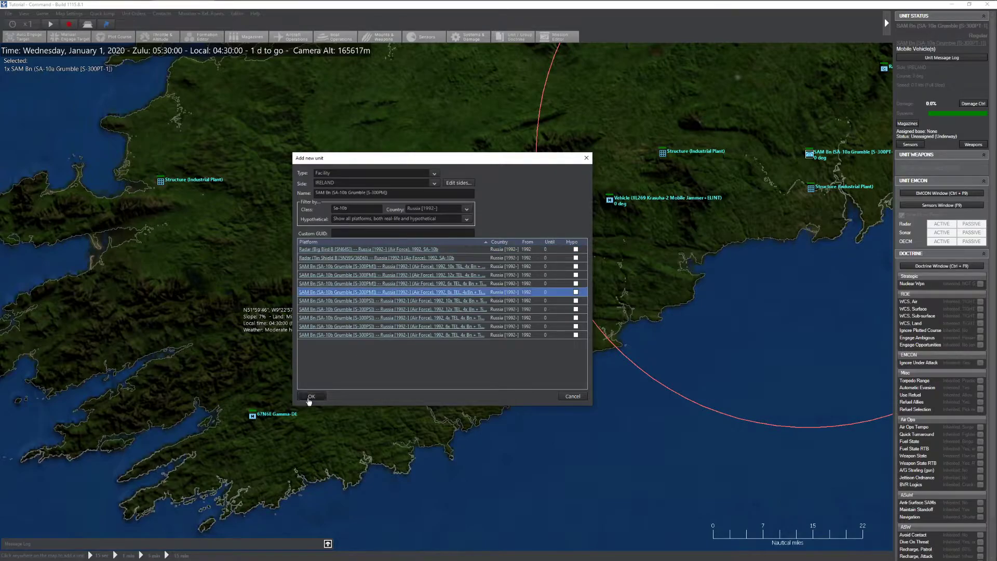
pyautogui.click(311, 397)
# Step: Add a Russian 1993 SA-12 Gladiator/Giant [S-300V1 Antey-300] SAM battalion in central Ireland, just north-west of the Bill Board B radar, using class filter Sa-12
pyautogui.scroll(-3, 428, 403)
pyautogui.scroll(-1, 428, 403)
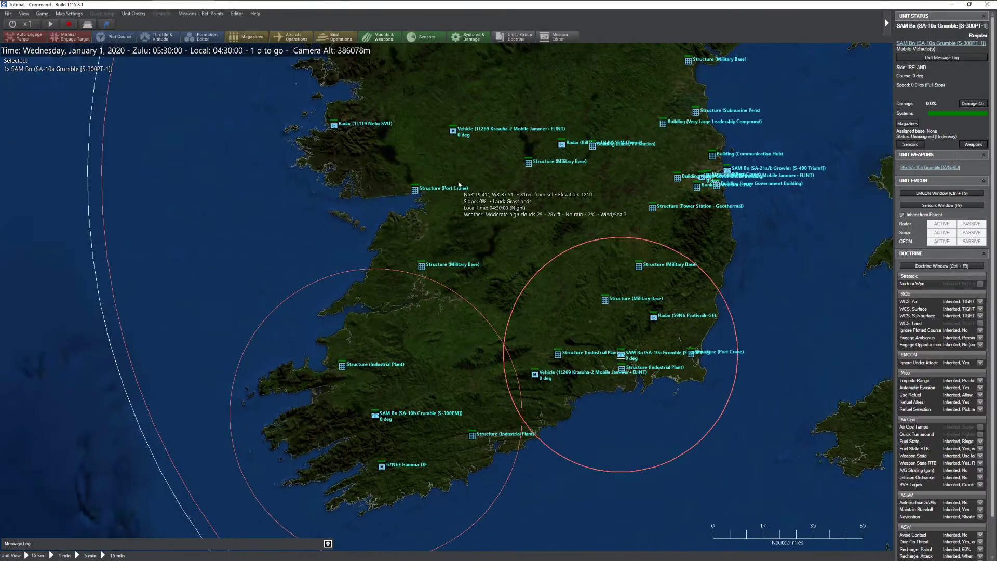
pyautogui.moveTo(557, 113); pyautogui.dragTo(525, 234)
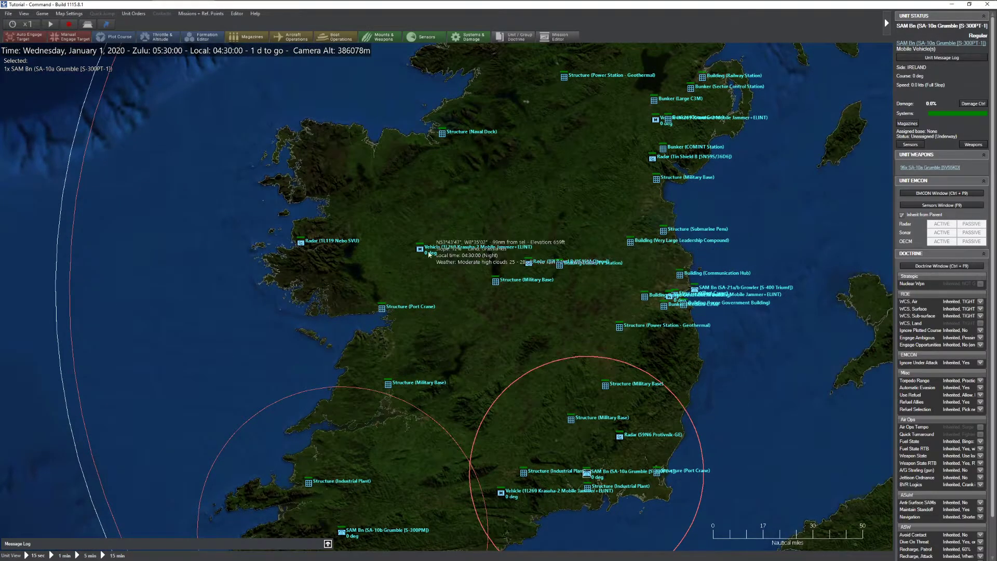
pyautogui.scroll(3, 527, 239)
pyautogui.press('Insert')
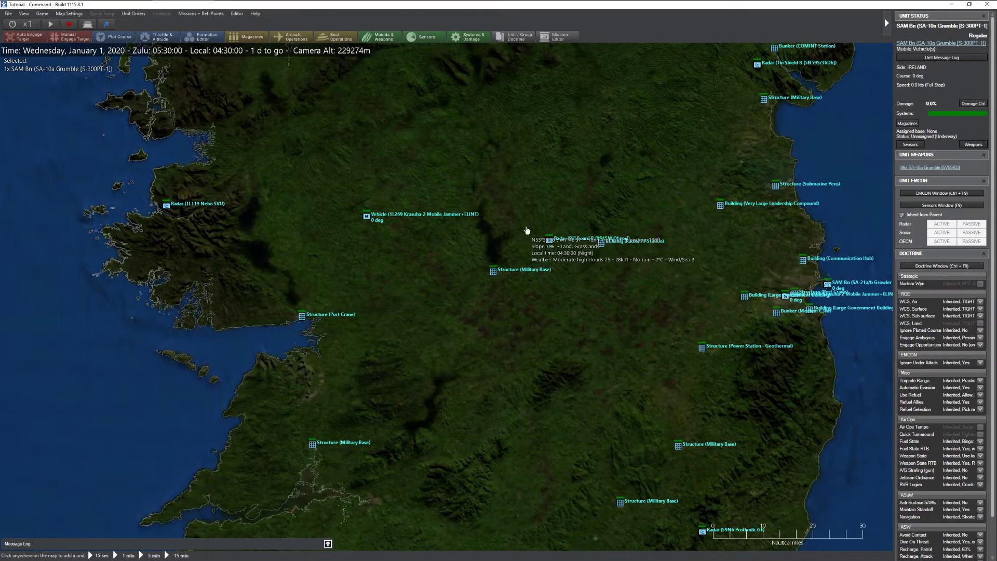
pyautogui.click(523, 234)
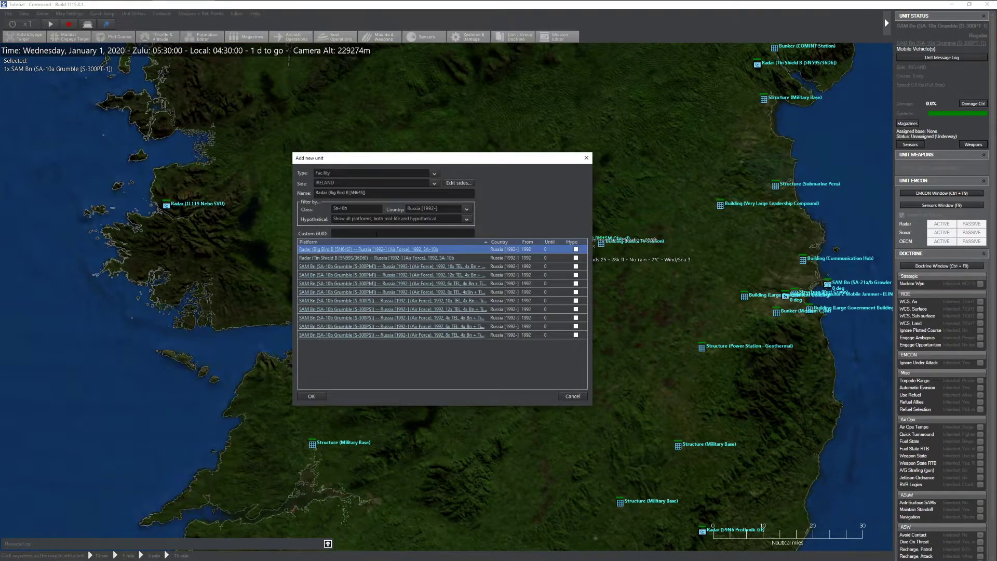
pyautogui.press('BackSpace')
pyautogui.press('BackSpace')
pyautogui.write('2')
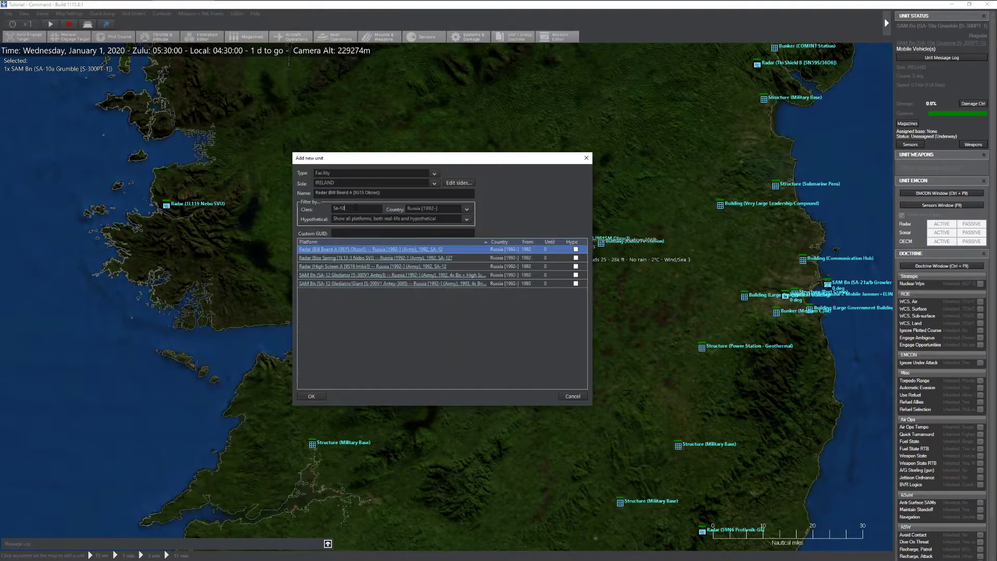
pyautogui.click(508, 275)
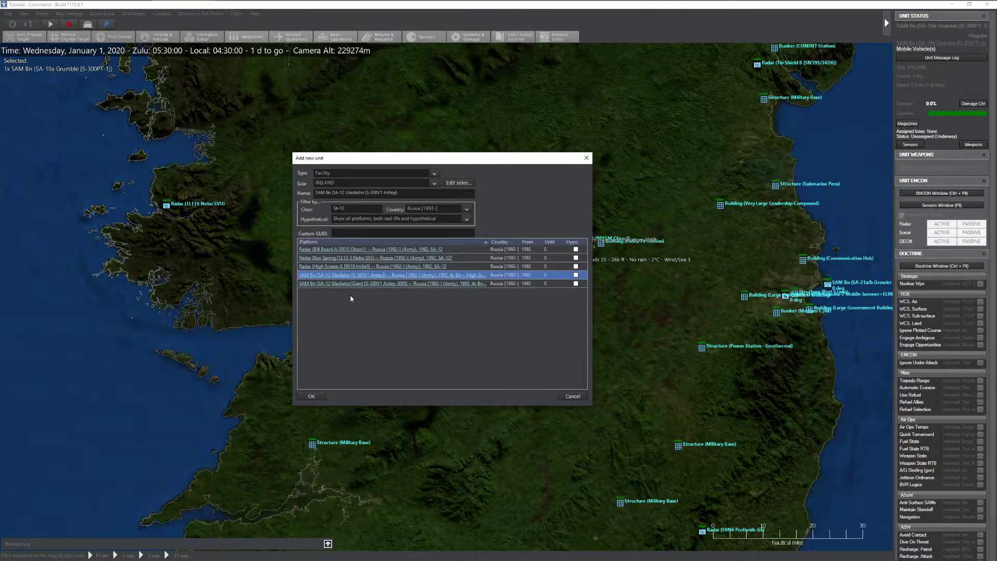
pyautogui.click(516, 283)
pyautogui.click(311, 397)
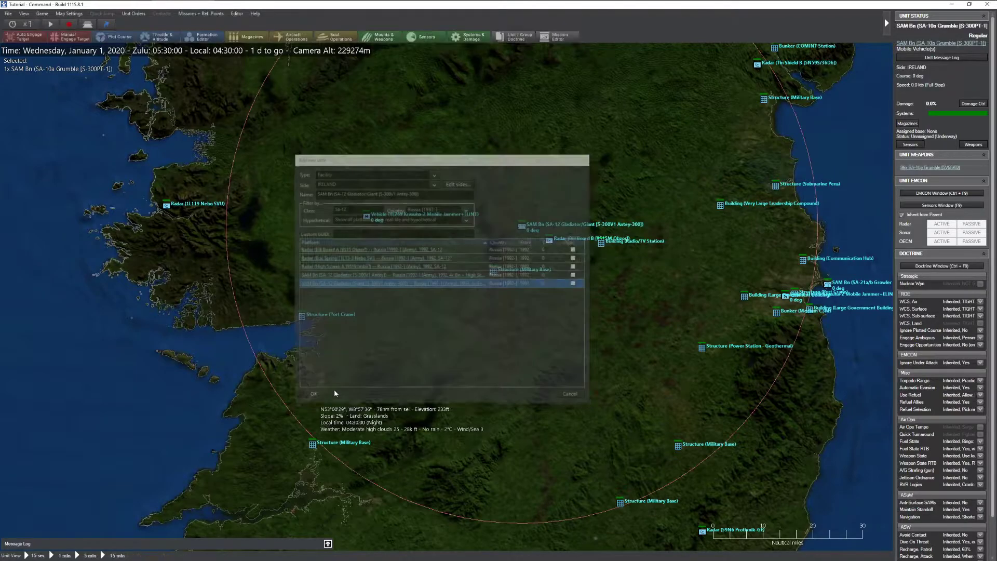
# Step: Release the central SA-12 Gladiator/Giant [S-300V1 Antey-300] battalion from EMCON obedience and activate its Grill Pan radar
pyautogui.click(522, 231)
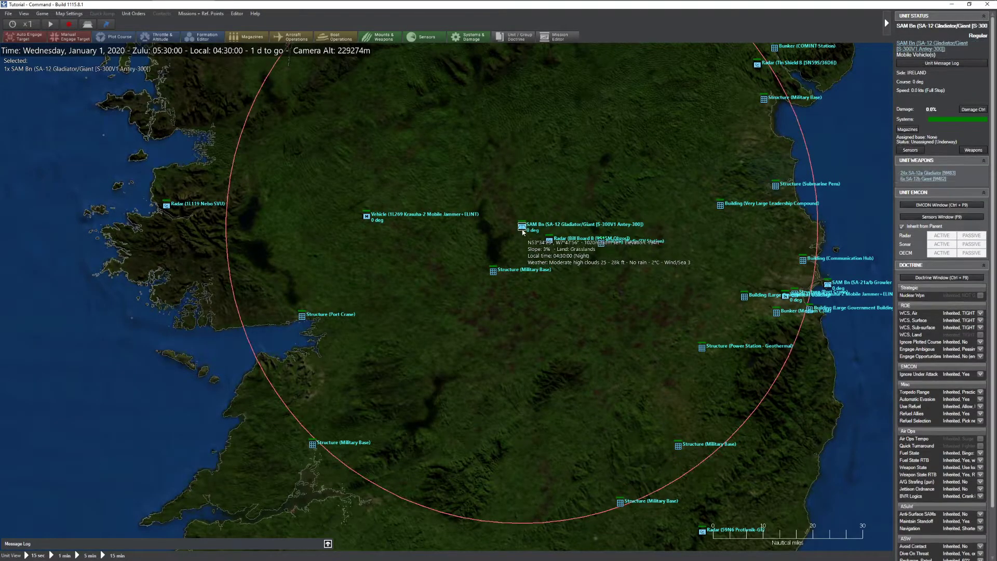
pyautogui.moveTo(454, 149); pyautogui.dragTo(513, 348)
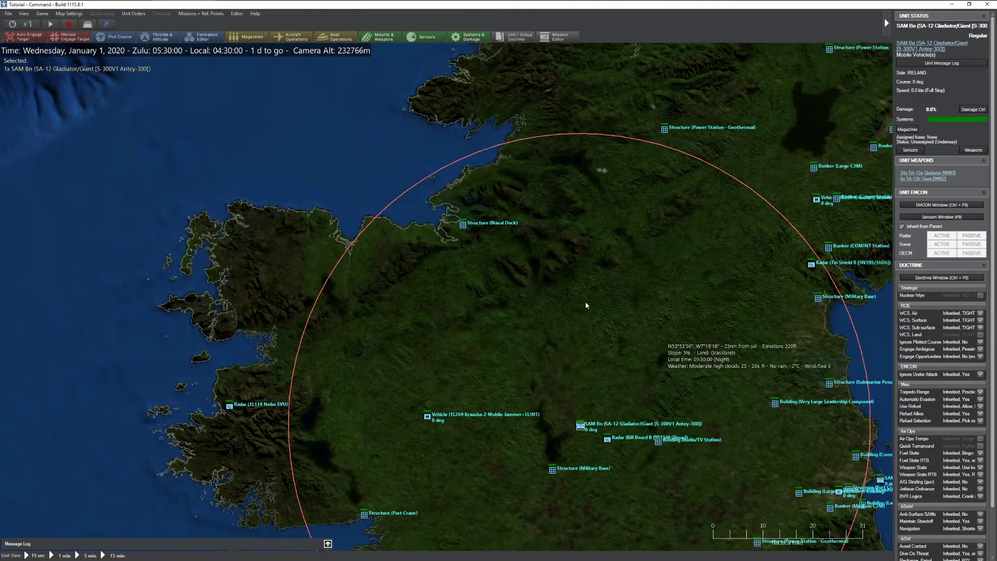
pyautogui.moveTo(642, 398); pyautogui.dragTo(557, 249)
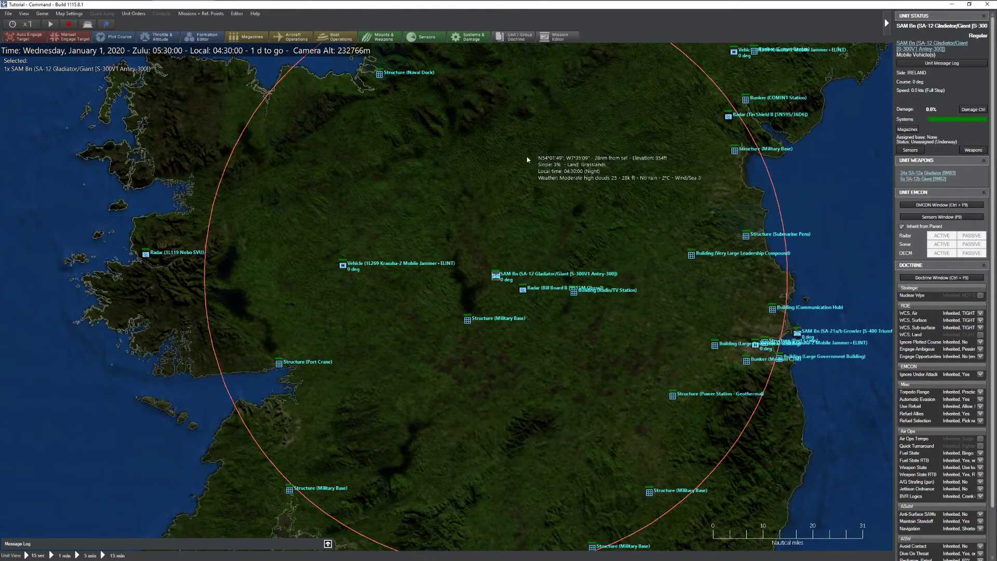
pyautogui.moveTo(528, 146); pyautogui.dragTo(503, 185)
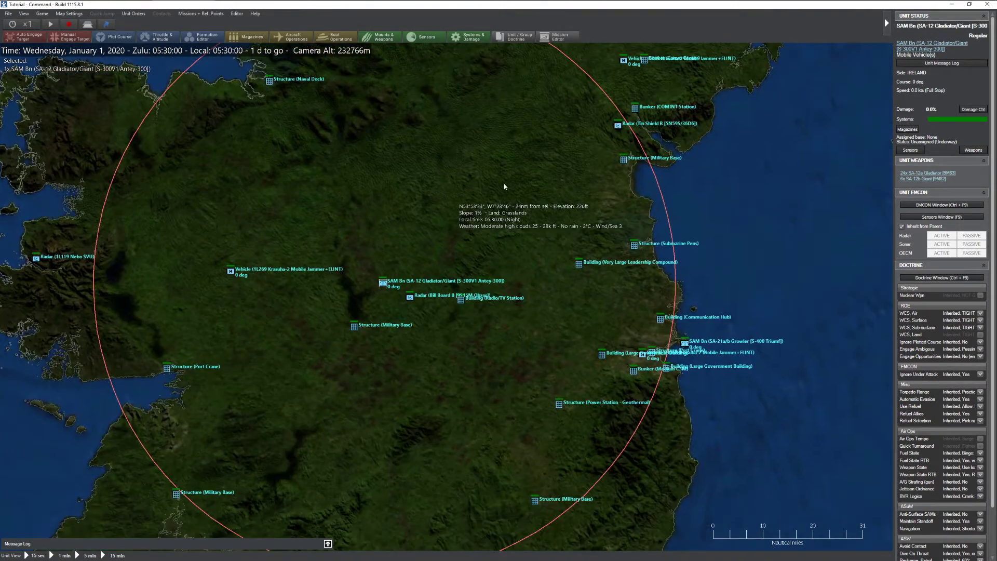
pyautogui.click(946, 217)
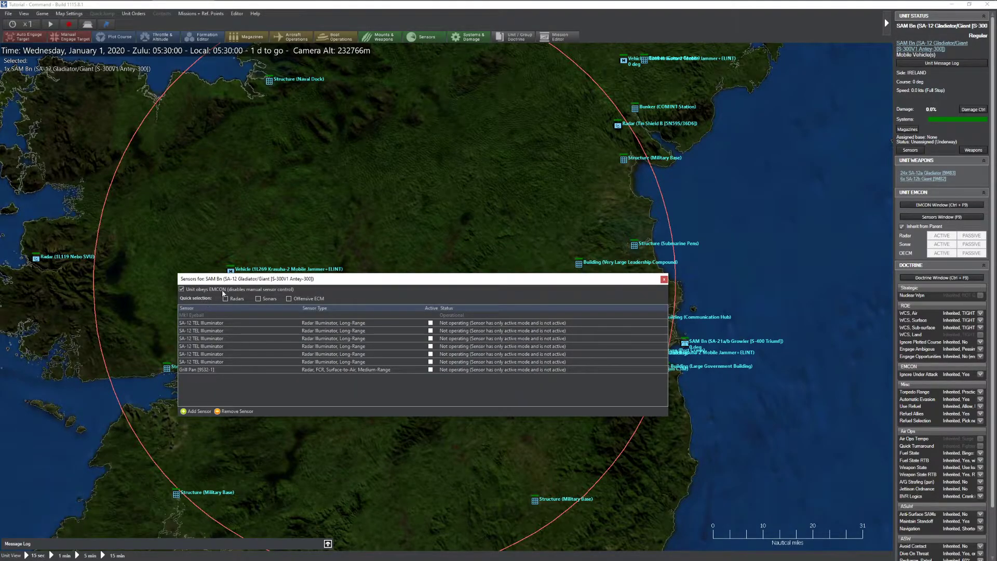
pyautogui.click(430, 369)
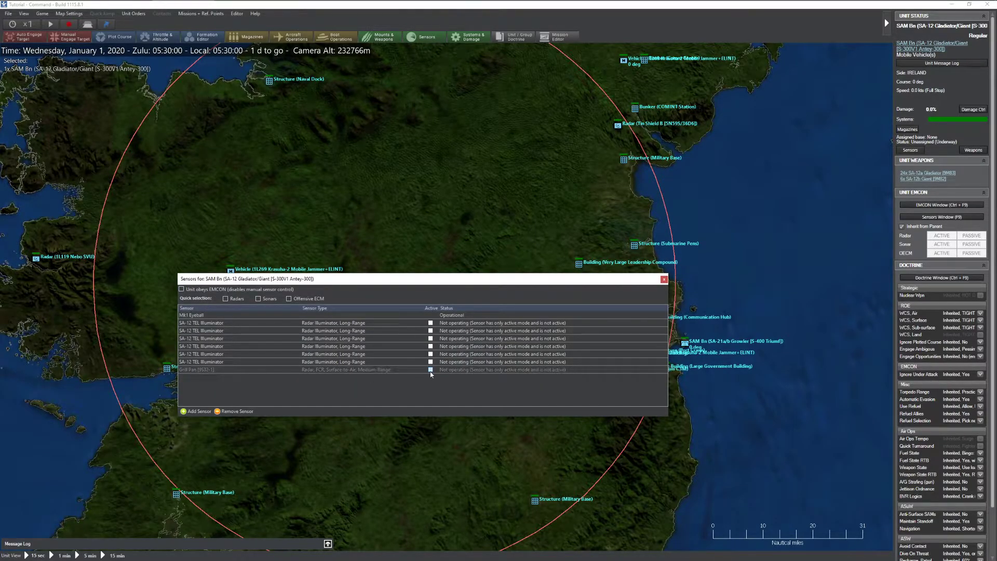
pyautogui.click(663, 279)
# Step: Add a Russian 1992 SA-10b Grumble [S-300PS] SAM battalion on the northernmost peninsula, north-west of the Port Crane, using class filter Sa-10
pyautogui.moveTo(438, 203); pyautogui.dragTo(446, 378)
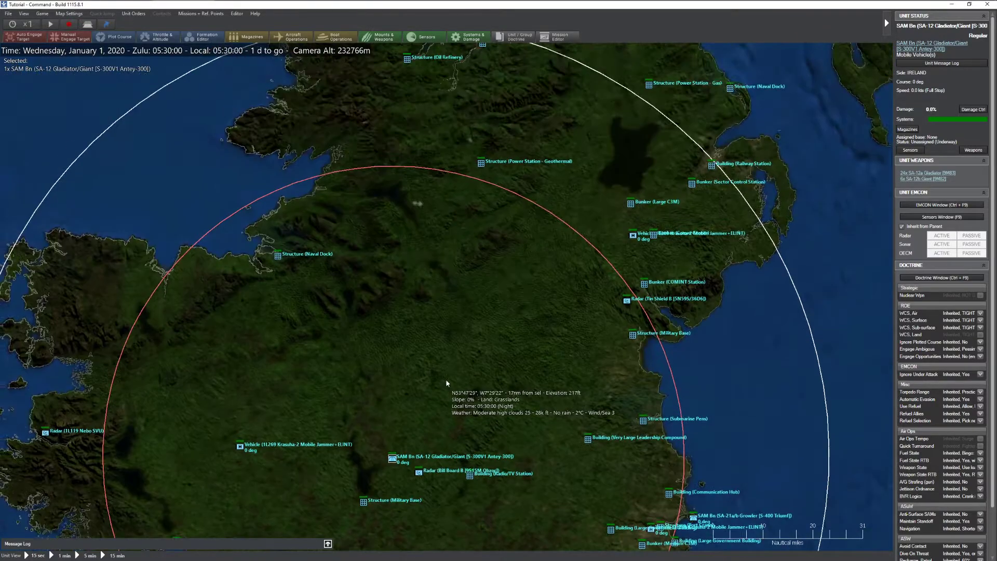
pyautogui.moveTo(434, 272); pyautogui.dragTo(432, 296)
pyautogui.scroll(3, 535, 207)
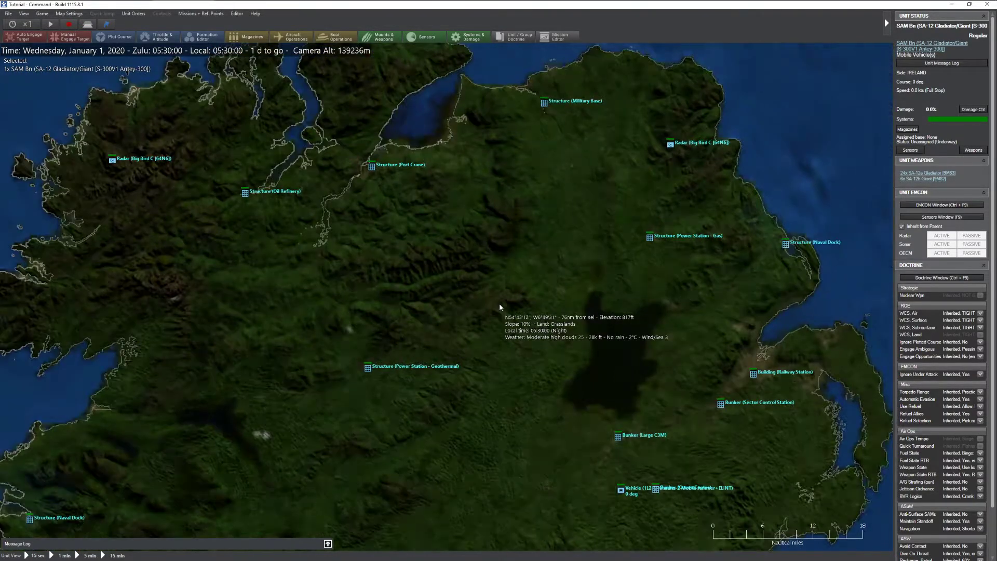
pyautogui.scroll(-3, 449, 199)
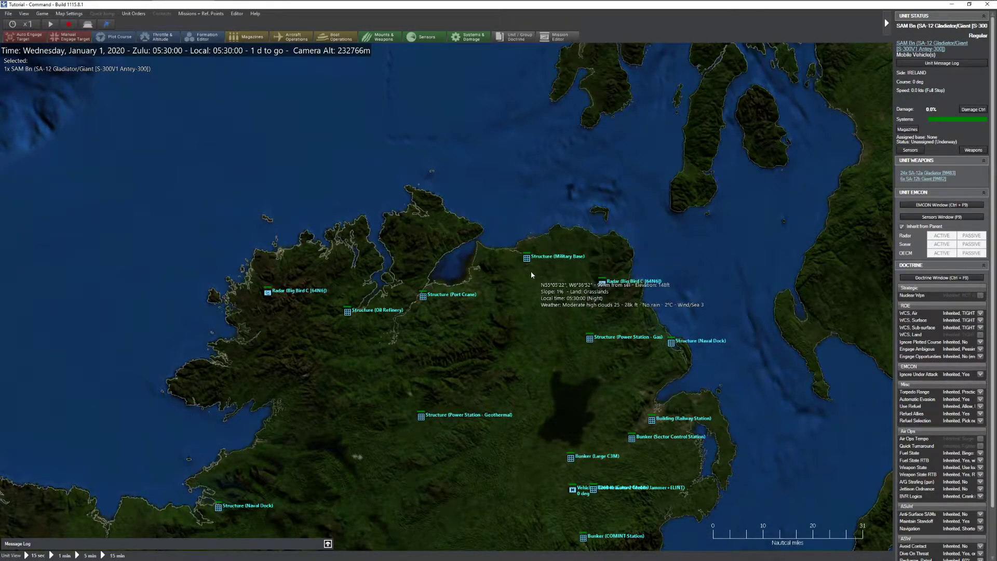
pyautogui.scroll(1, 519, 259)
pyautogui.press('Insert')
pyautogui.click(400, 224)
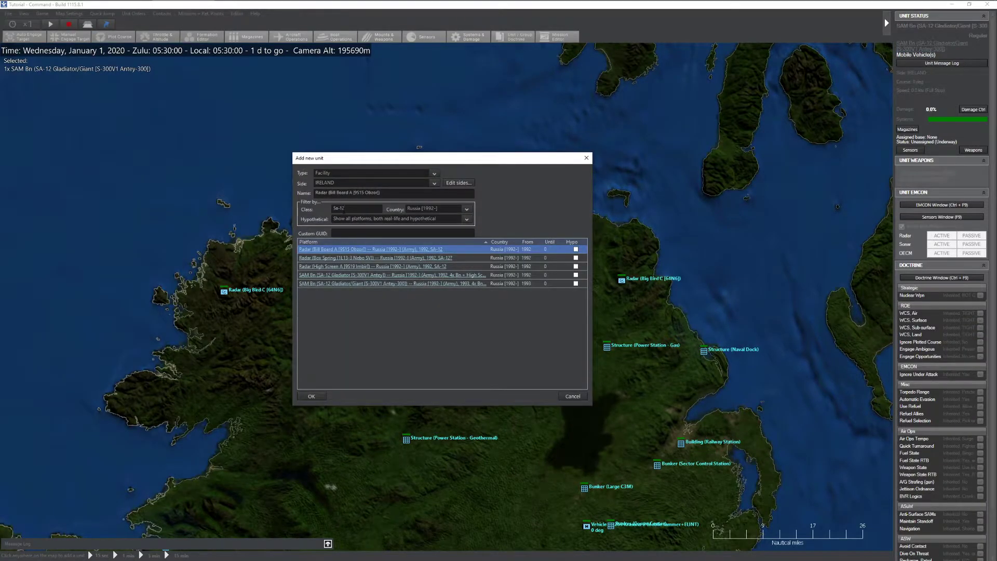
pyautogui.press('BackSpace')
pyautogui.write('0')
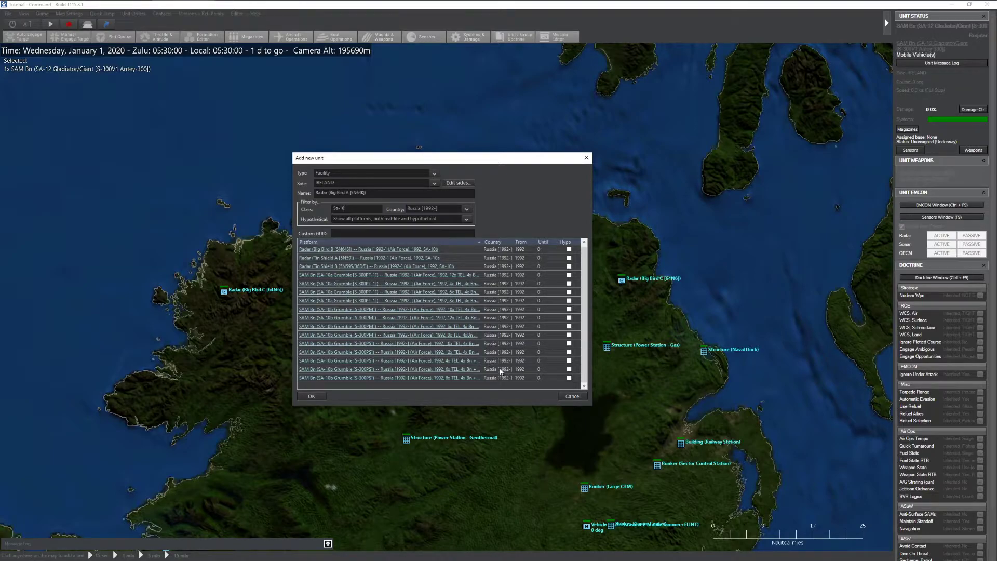
pyautogui.click(499, 352)
pyautogui.click(311, 396)
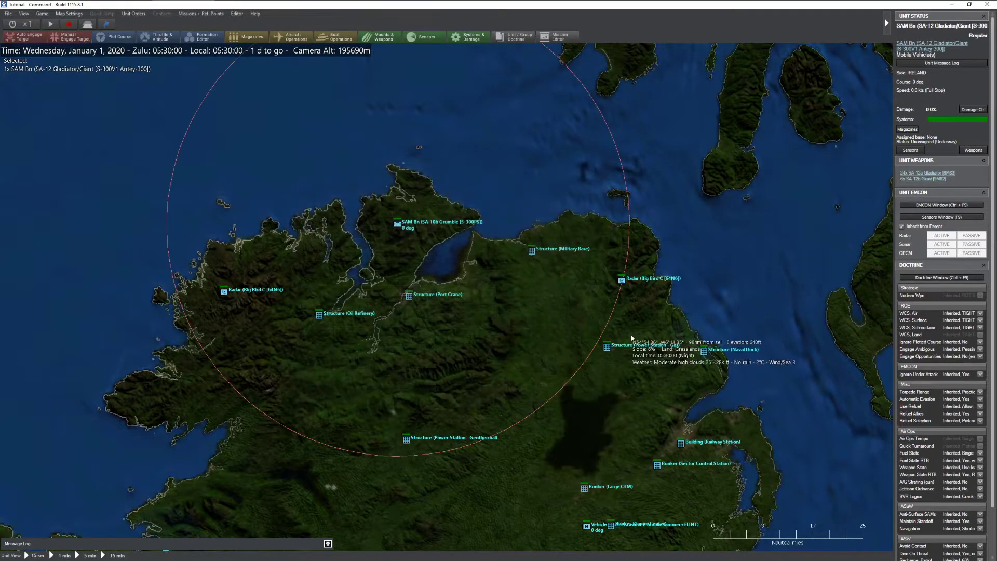
# Step: Turn on merging of range symbols on the map and set which units show their range symbols
pyautogui.moveTo(632, 338); pyautogui.dragTo(438, 144)
pyautogui.scroll(-3, 432, 296)
pyautogui.moveTo(522, 305); pyautogui.dragTo(560, 264)
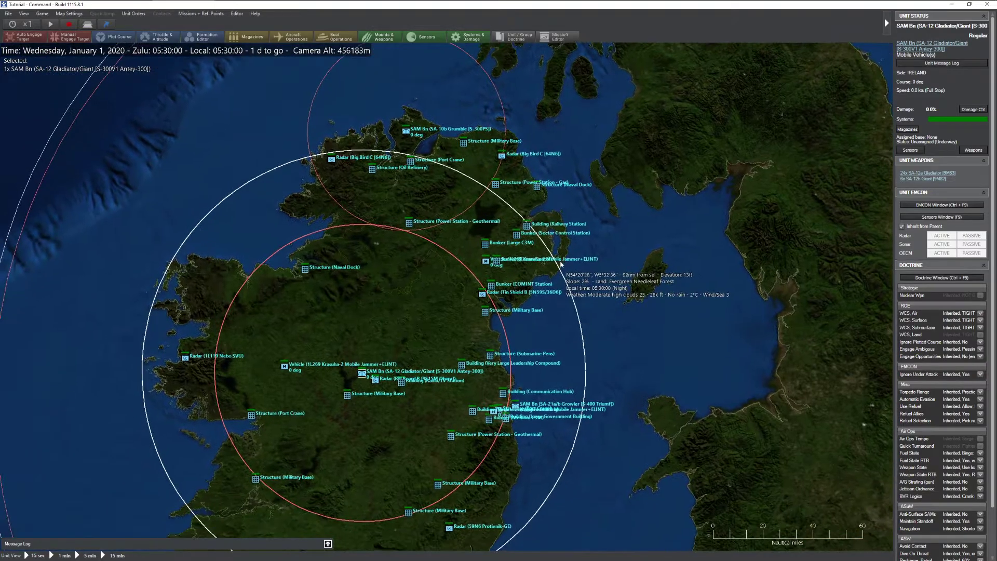
pyautogui.click(69, 14)
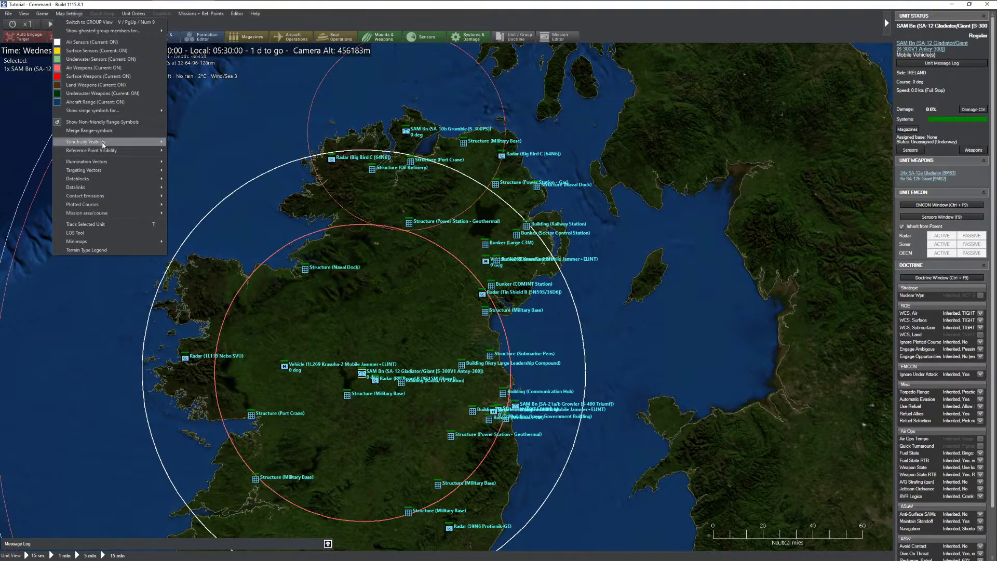
pyautogui.click(89, 131)
pyautogui.click(69, 14)
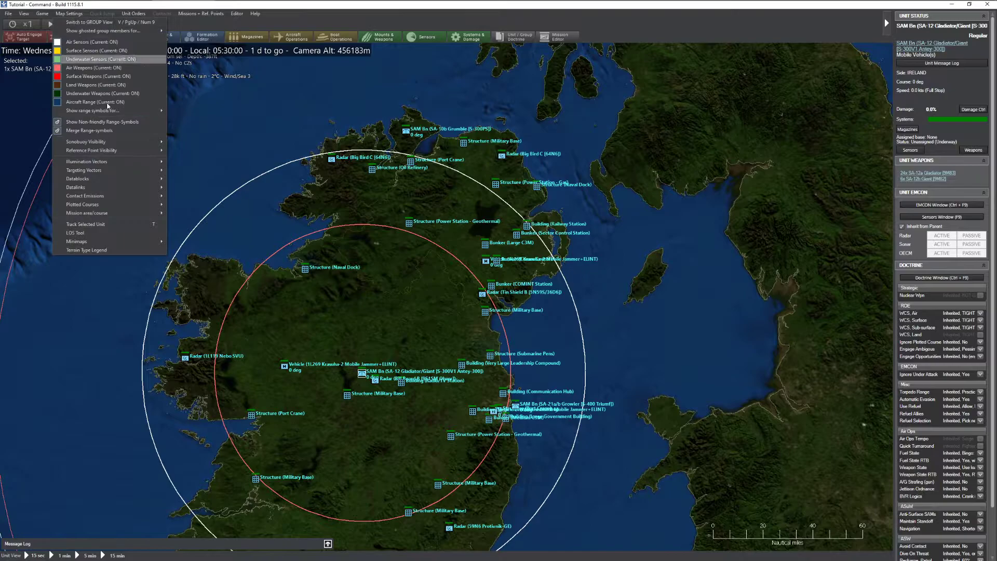
pyautogui.moveTo(107, 111)
pyautogui.click(190, 117)
# Step: Start adding a unit on the north-east coast, north-west of the Railway Station building, and filter the platforms by class s-300
pyautogui.scroll(-2, 414, 261)
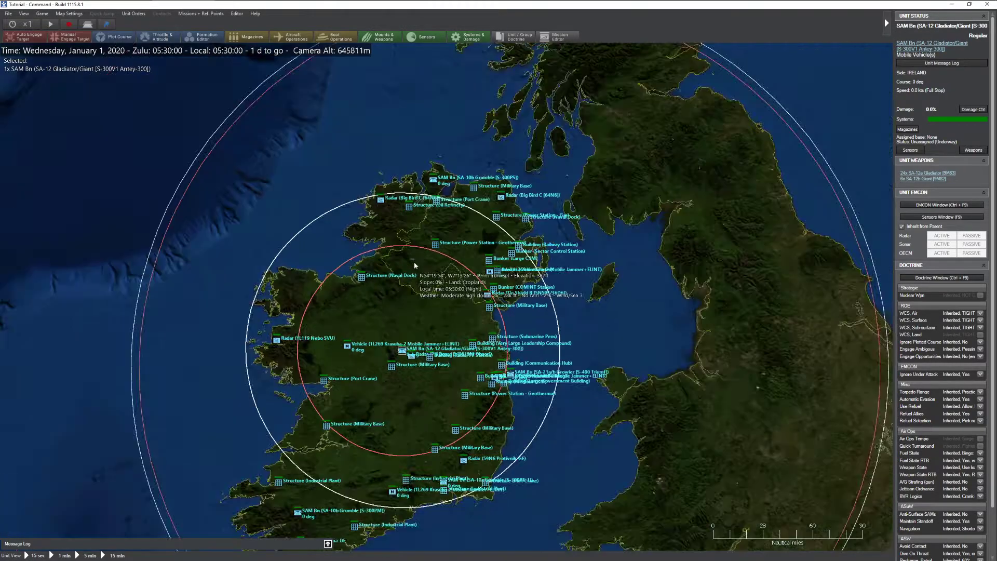
pyautogui.scroll(-2, 414, 261)
pyautogui.scroll(3, 521, 323)
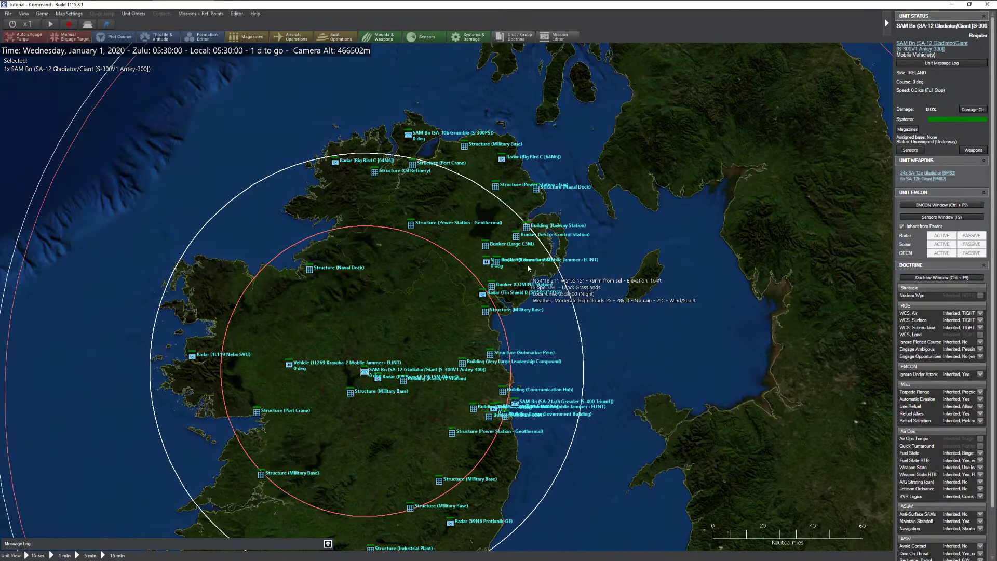
pyautogui.scroll(5, 527, 264)
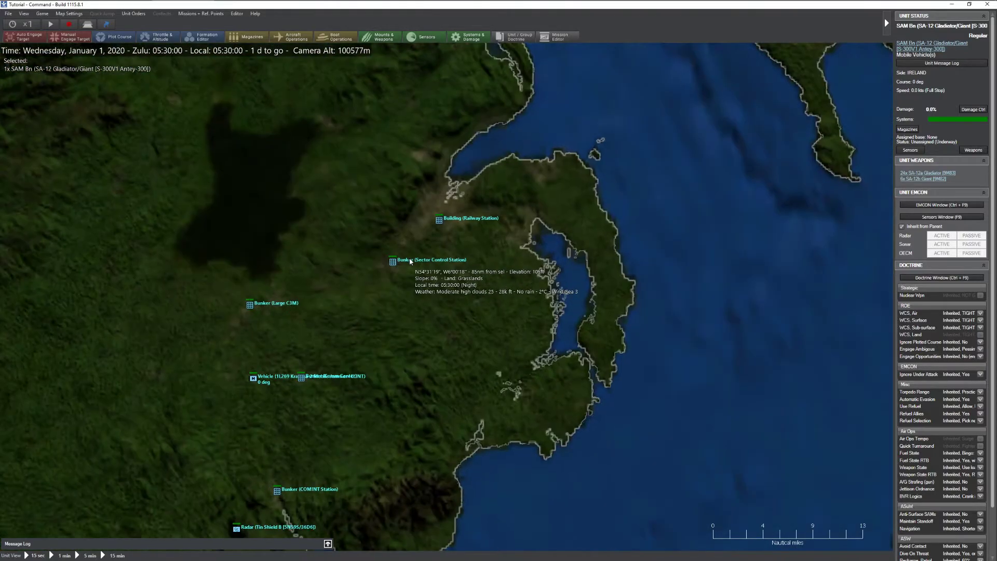
pyautogui.press('Insert')
pyautogui.click(405, 202)
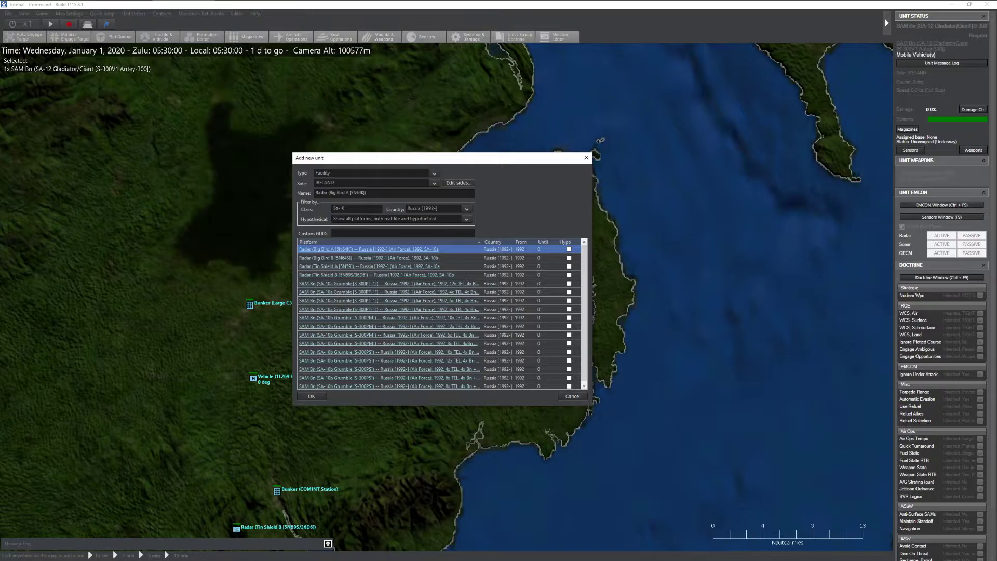
pyautogui.press('BackSpace')
pyautogui.press('BackSpace')
pyautogui.press('BackSpace')
pyautogui.press('BackSpace')
pyautogui.press('BackSpace')
pyautogui.write('s-300')
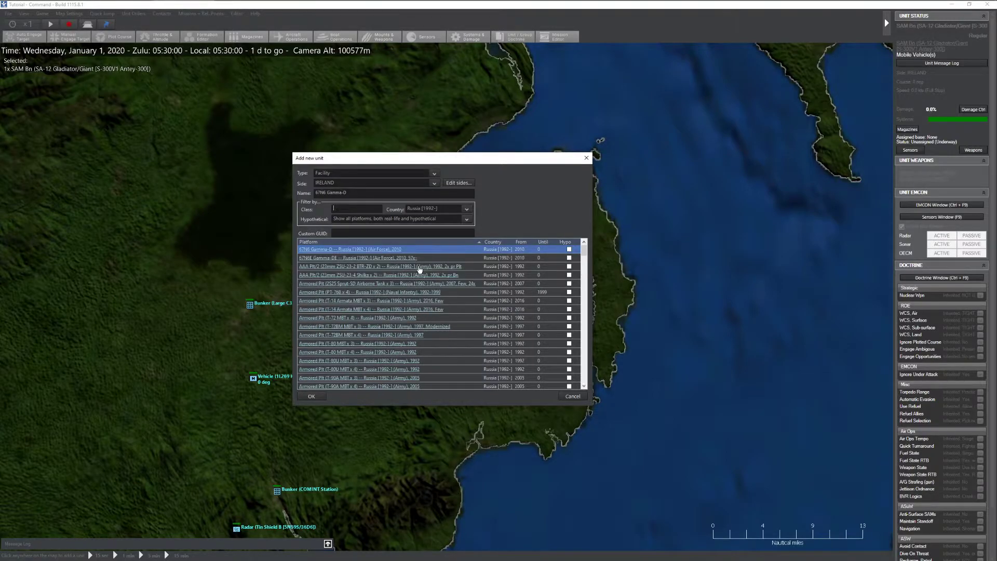
# Step: Choose the Russian 1994 SA-20a Gargoyle [S-300PM-1] SAM battalion and add it to IRELAND at the north-east site
pyautogui.scroll(-1, 502, 346)
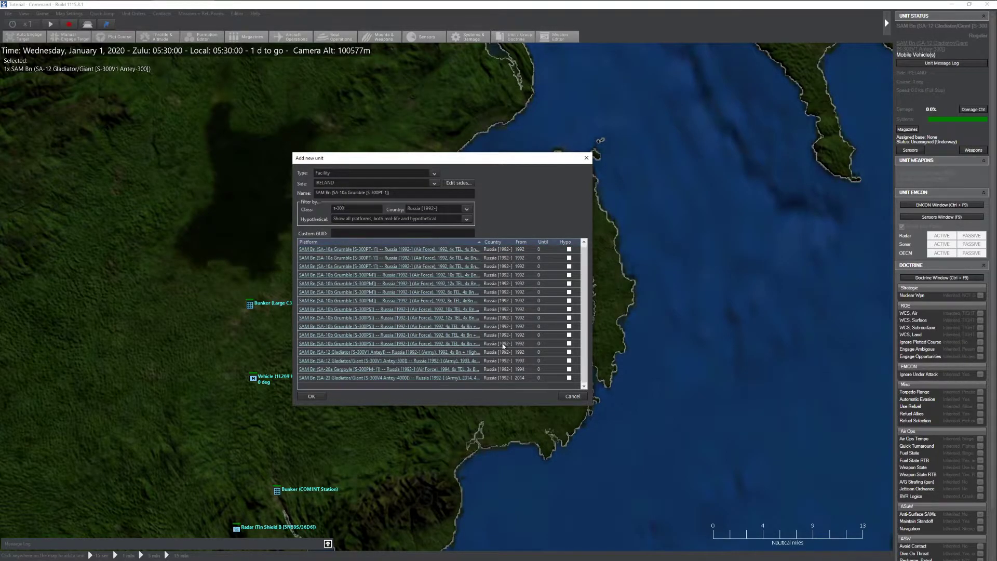
pyautogui.click(512, 370)
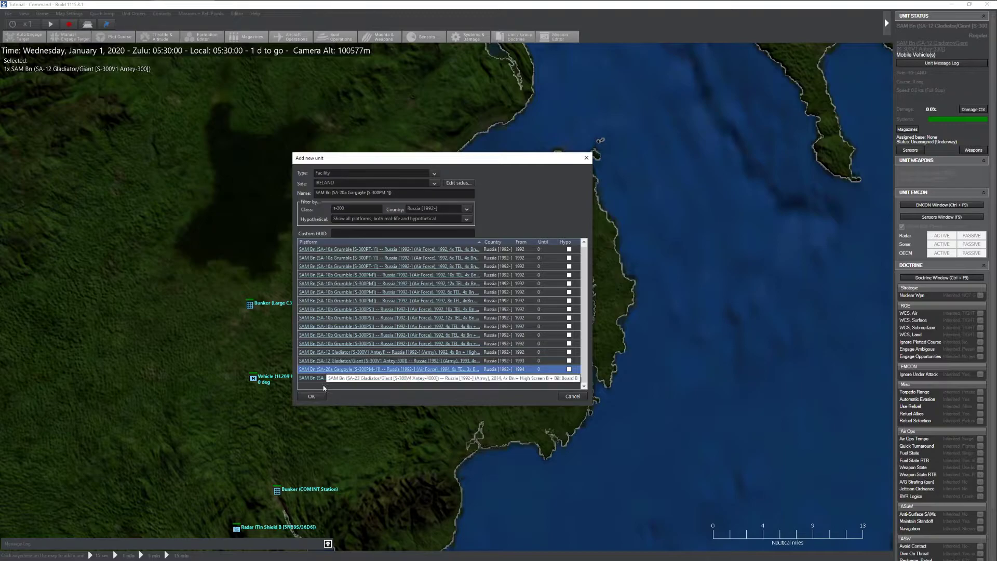
pyautogui.click(311, 397)
# Step: Activate the Clam Shell radar of the SA-20a Gargoyle [S-300PM-1] battalion, leaving its Tombstone radar off
pyautogui.click(403, 204)
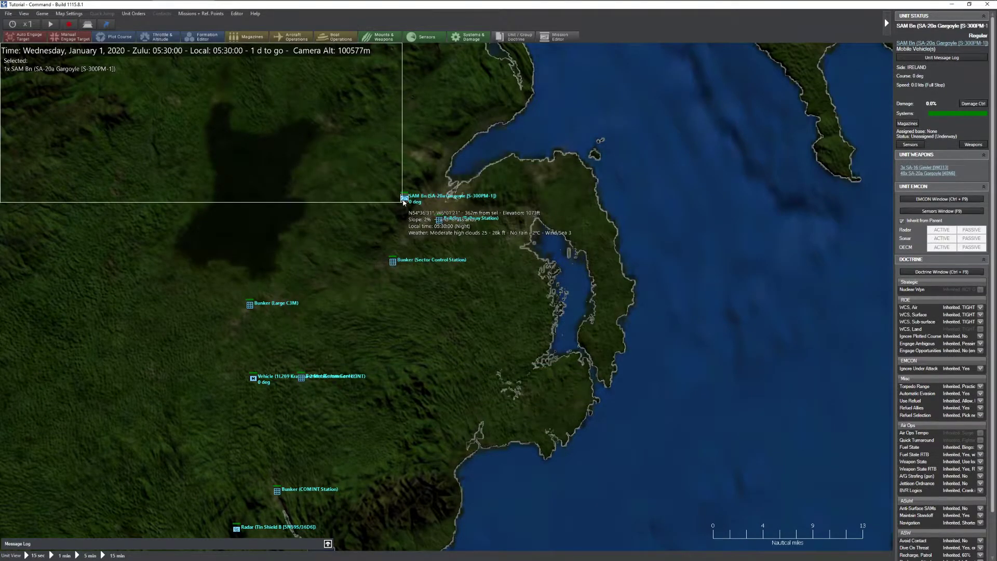
pyautogui.scroll(-5, 403, 205)
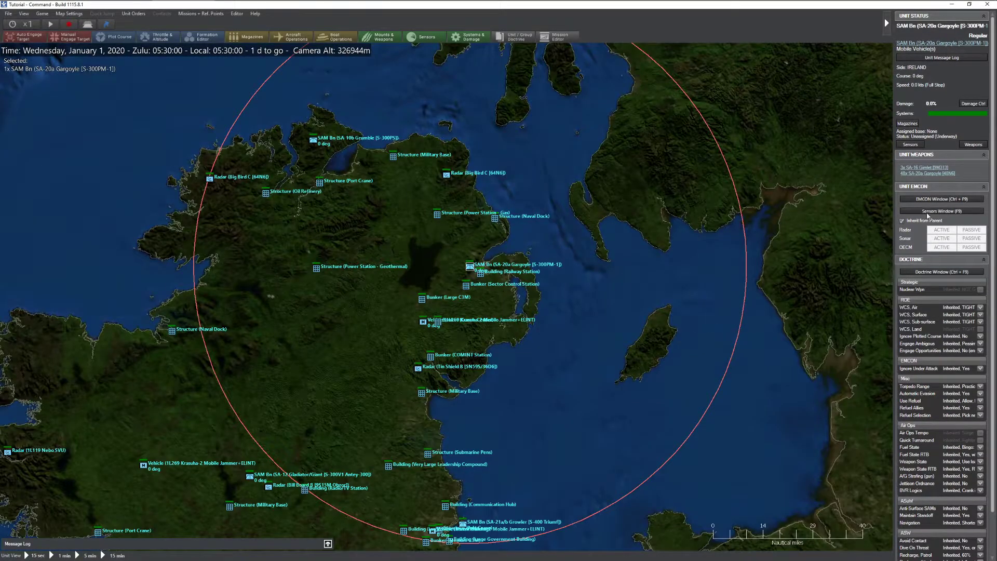
pyautogui.click(928, 213)
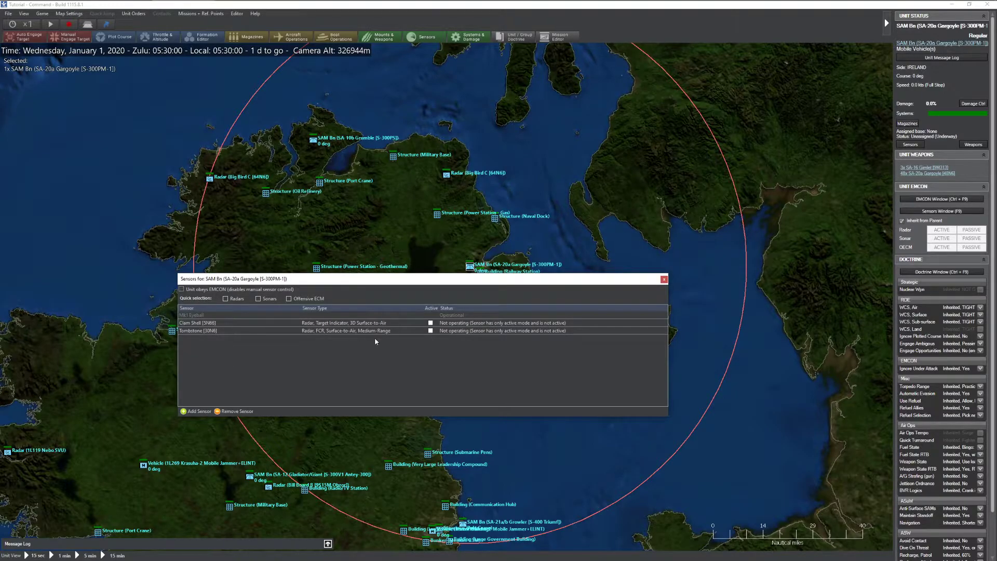
pyautogui.click(430, 323)
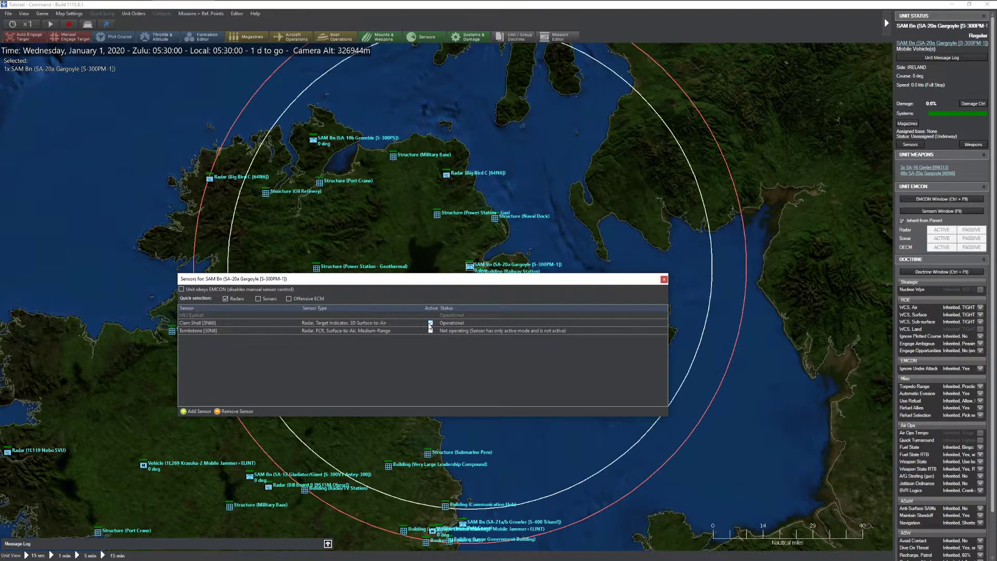
pyautogui.click(663, 280)
pyautogui.rightClick(424, 394)
pyautogui.moveTo(338, 362); pyautogui.dragTo(298, 232)
pyautogui.scroll(-1, 439, 278)
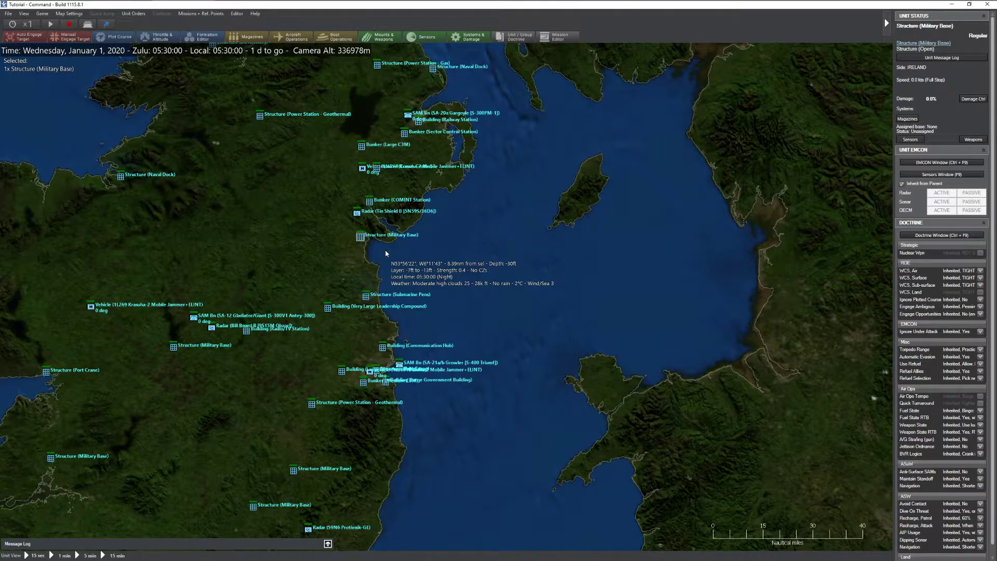
pyautogui.moveTo(308, 217); pyautogui.dragTo(338, 248)
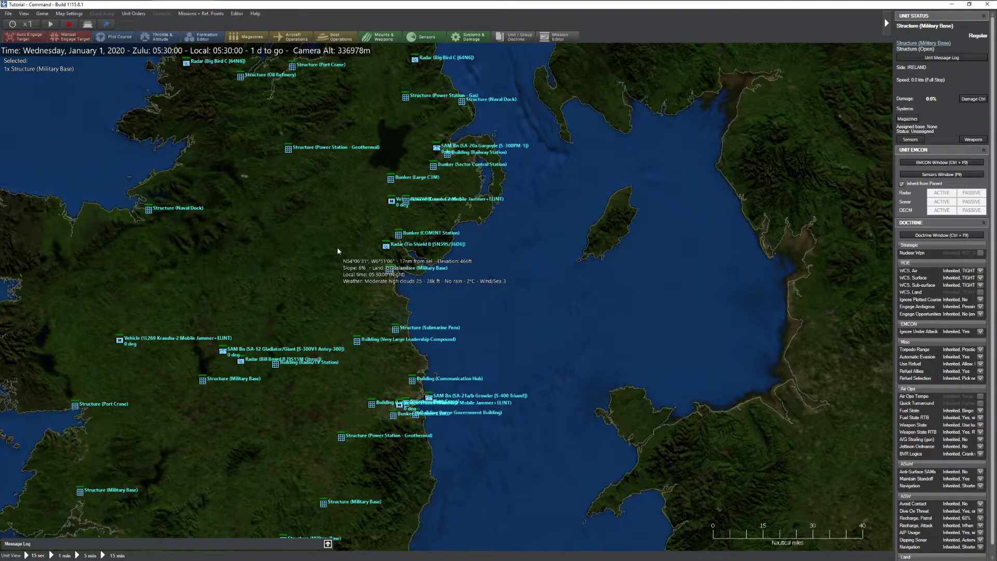
pyautogui.moveTo(284, 175); pyautogui.dragTo(329, 290)
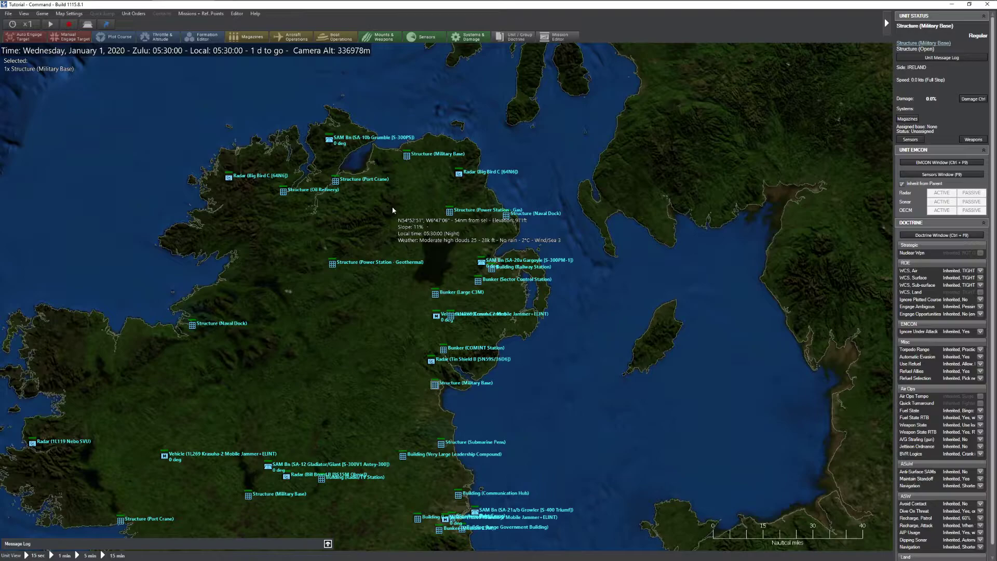
pyautogui.press('Insert')
pyautogui.click(381, 314)
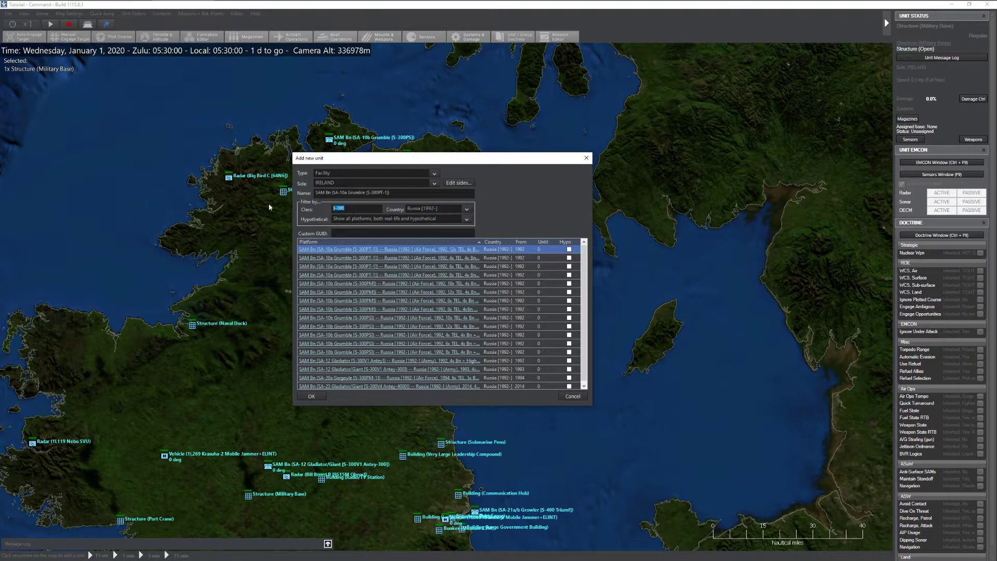
pyautogui.write('Pan')
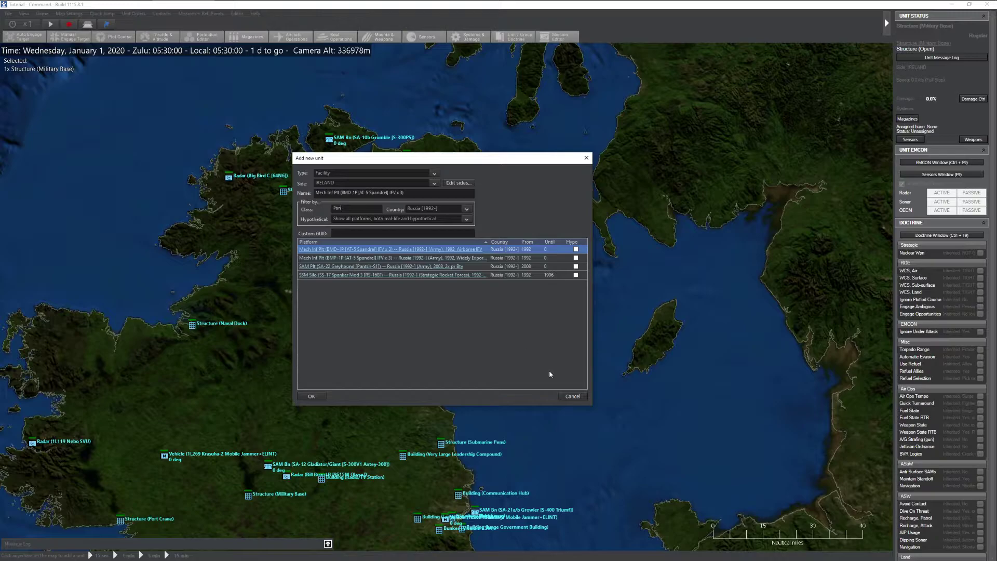
pyautogui.click(571, 396)
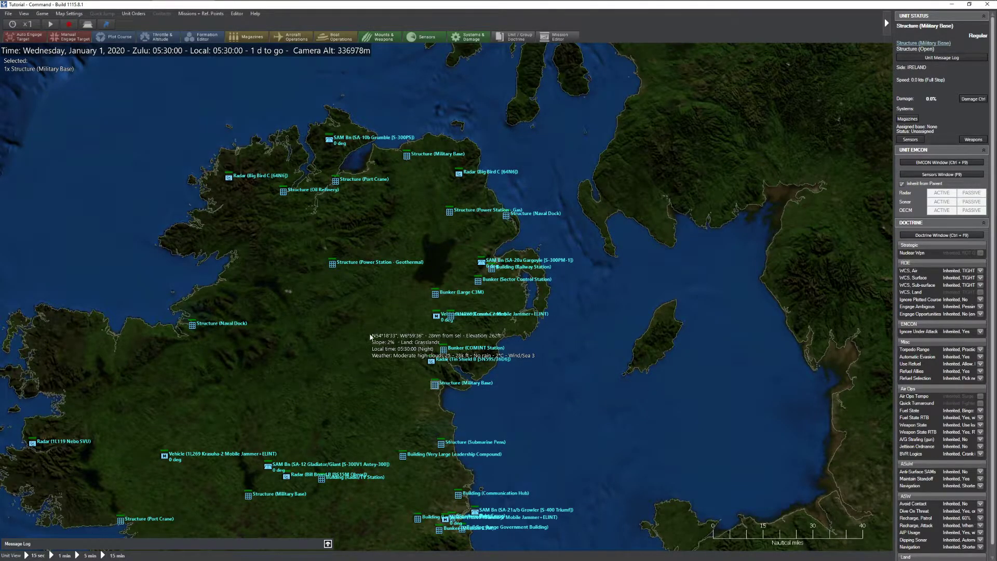
# Step: Add the Russian 2008 SA-22 Greyhound [Pantsir-S1] SAM platoon to IRELAND beside the Port Crane on the east coast
pyautogui.moveTo(394, 385); pyautogui.dragTo(367, 204)
pyautogui.scroll(4, 367, 204)
pyautogui.moveTo(478, 332); pyautogui.dragTo(564, 250)
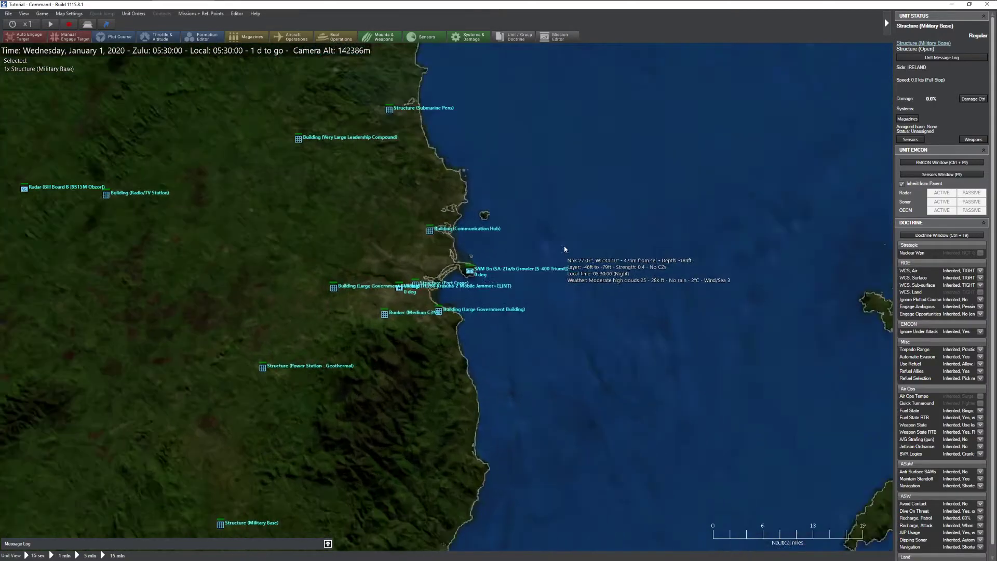
pyautogui.scroll(3, 565, 249)
pyautogui.scroll(2, 500, 193)
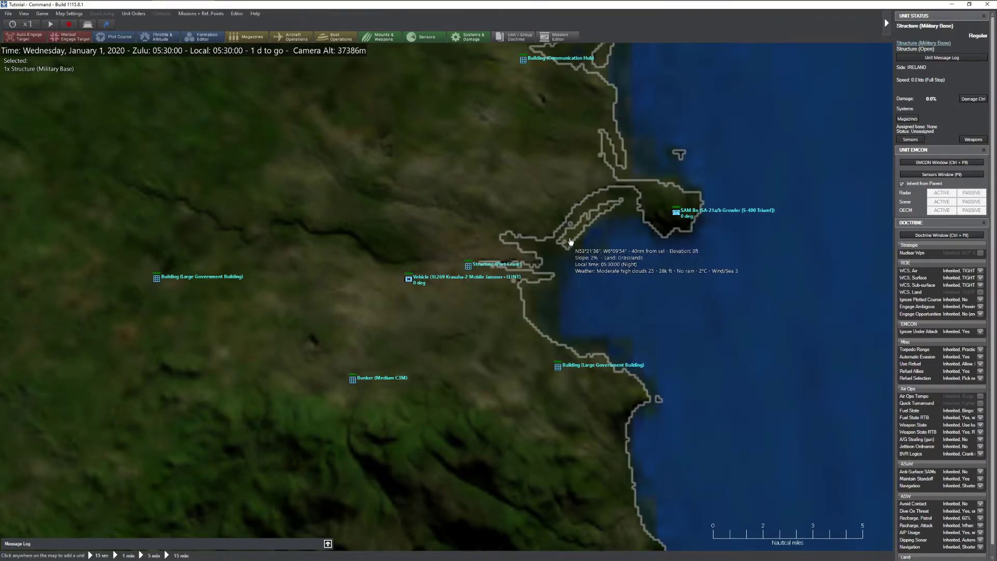
pyautogui.click(501, 285)
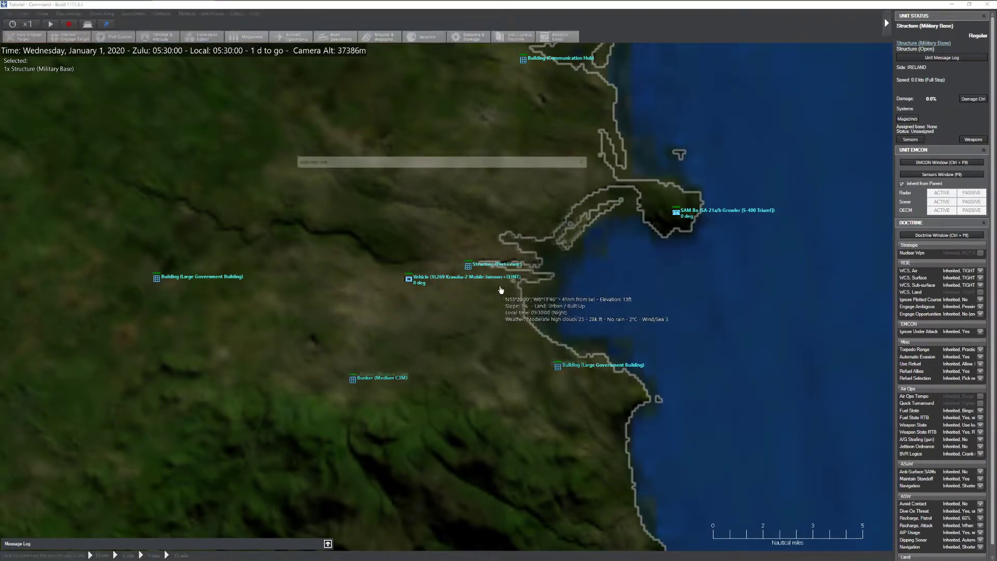
pyautogui.click(482, 267)
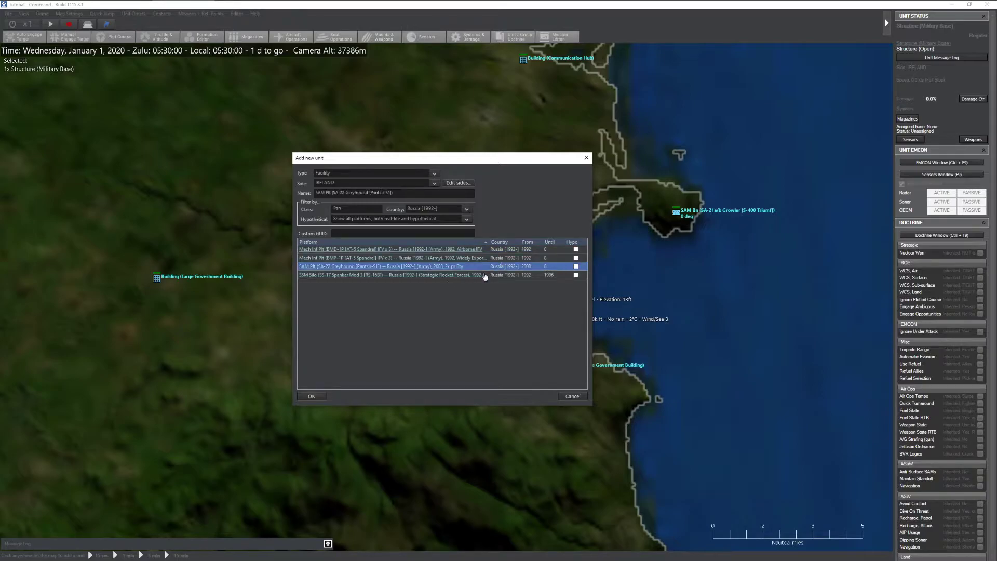
pyautogui.click(312, 396)
# Step: Move the SA-22 Greyhound [Pantsir-S1] platoon slightly west, between the Port Crane and the Krasukha-2 jammer
pyautogui.click(501, 286)
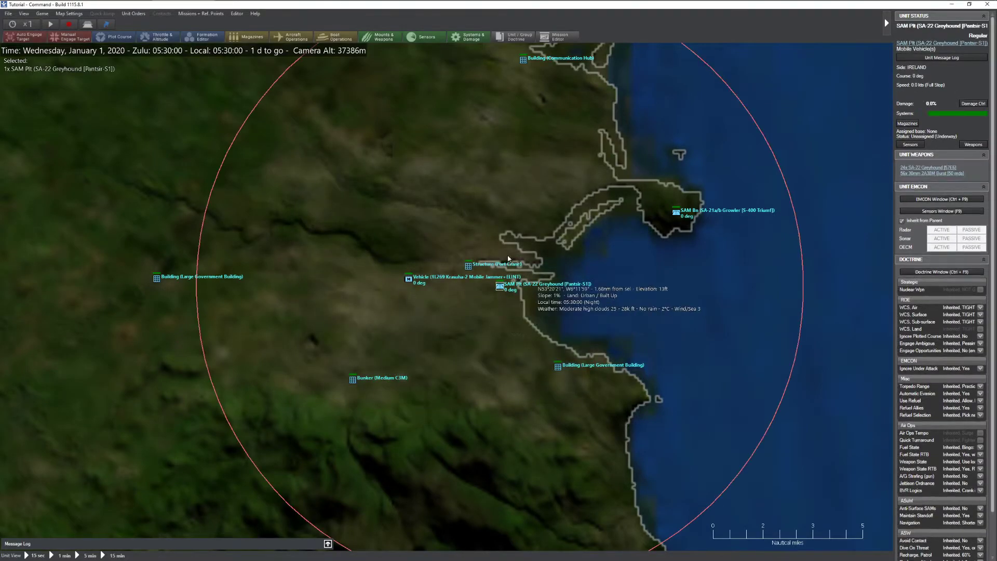
pyautogui.scroll(-2, 513, 291)
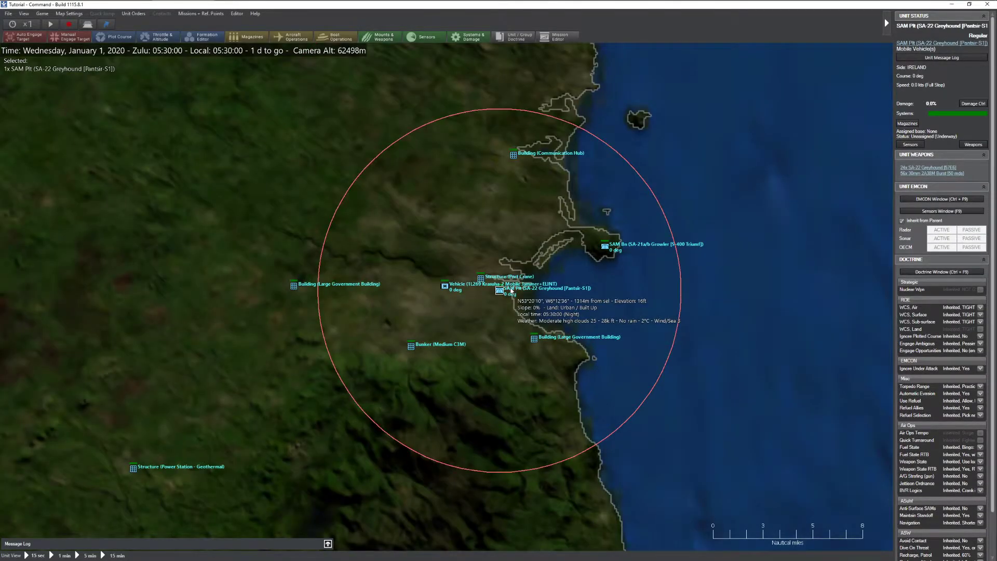
pyautogui.click(479, 292)
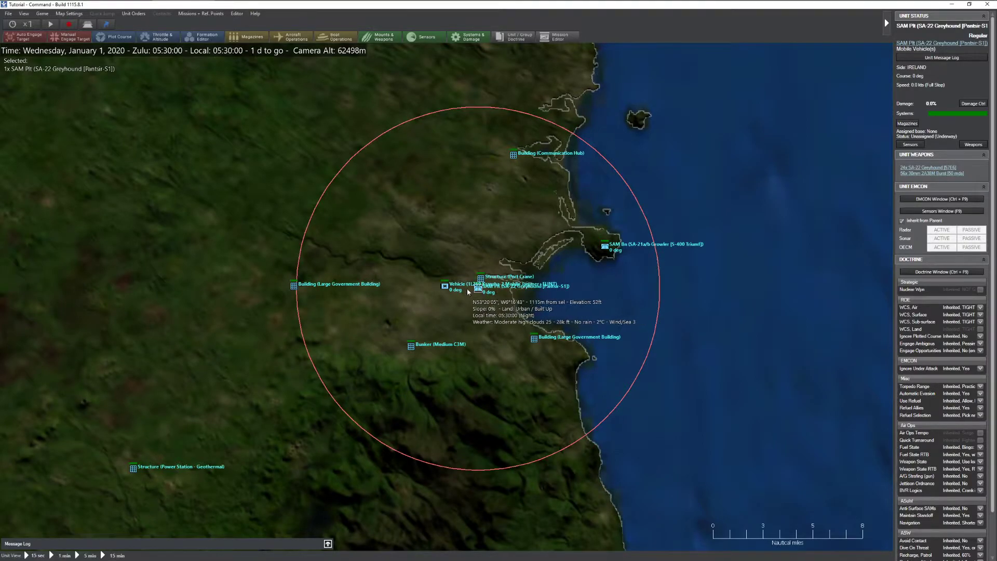
# Step: Place a copy of the SA-22 Greyhound [Pantsir-S1] platoon west-southwest of the Sector Control Station bunker in the north-east
pyautogui.scroll(-3, 367, 380)
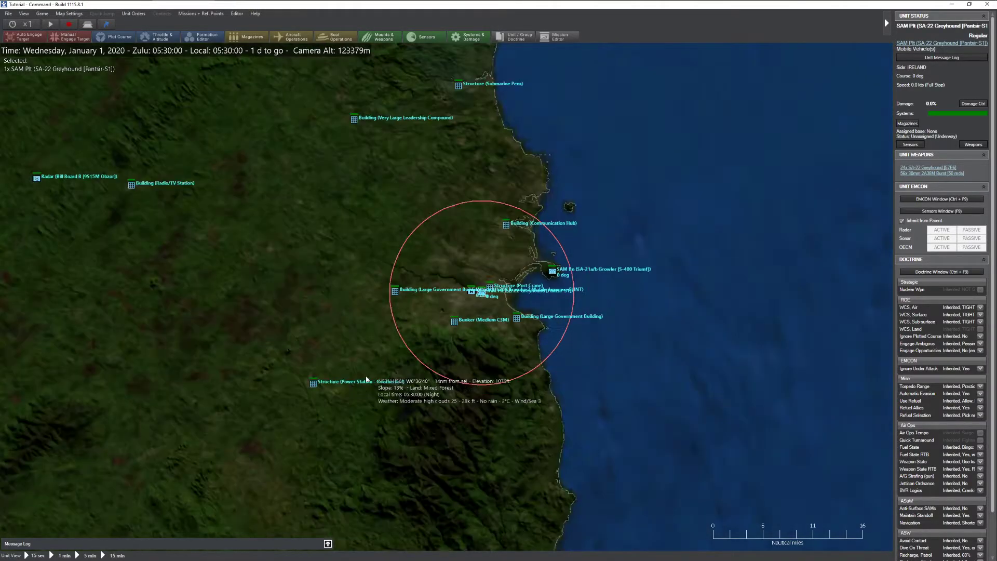
pyautogui.moveTo(364, 394); pyautogui.dragTo(496, 134)
pyautogui.scroll(-4, 436, 445)
pyautogui.moveTo(525, 201); pyautogui.dragTo(470, 363)
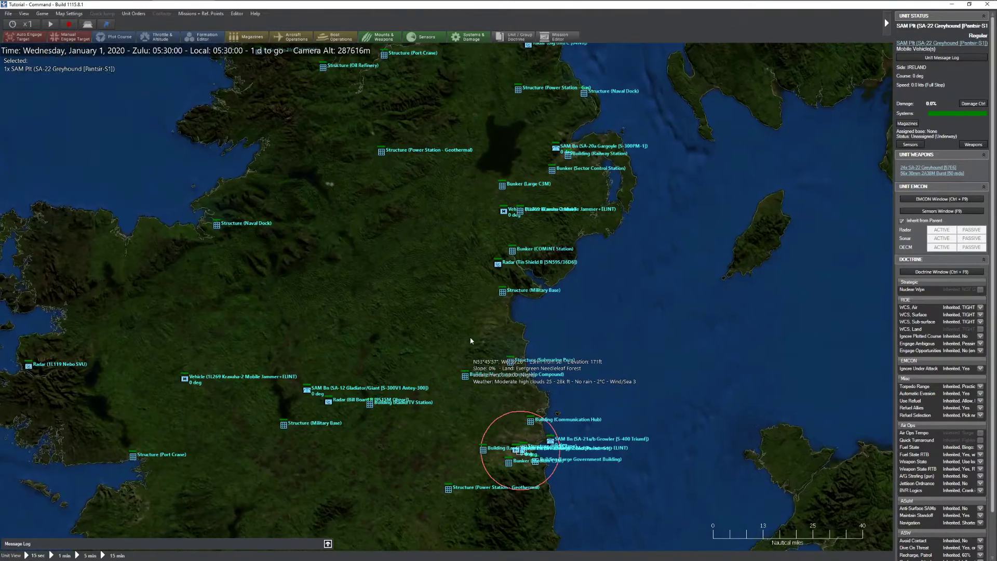
pyautogui.scroll(5, 409, 315)
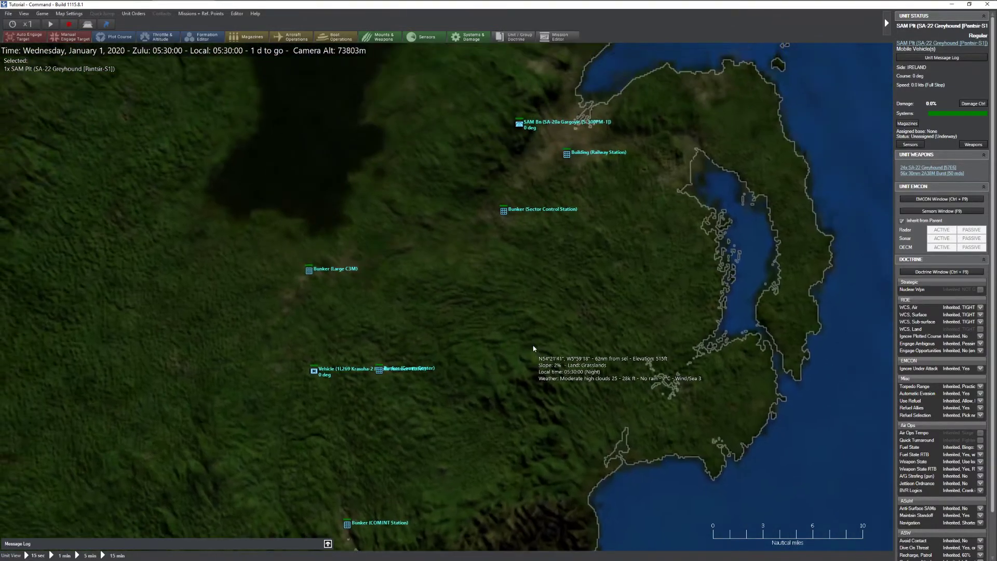
pyautogui.scroll(2, 457, 270)
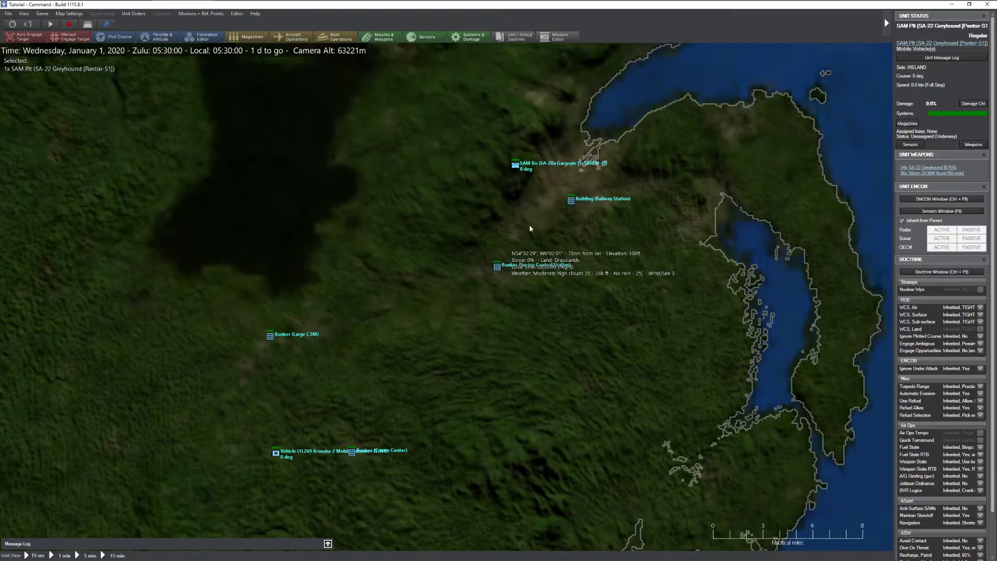
pyautogui.hotkey('ctrl', 'c')
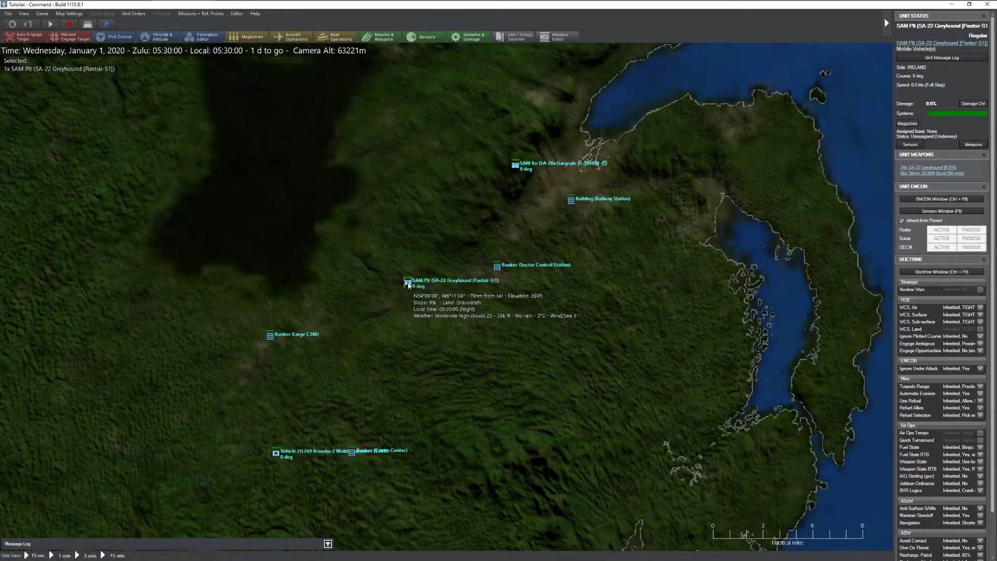
pyautogui.click(408, 285)
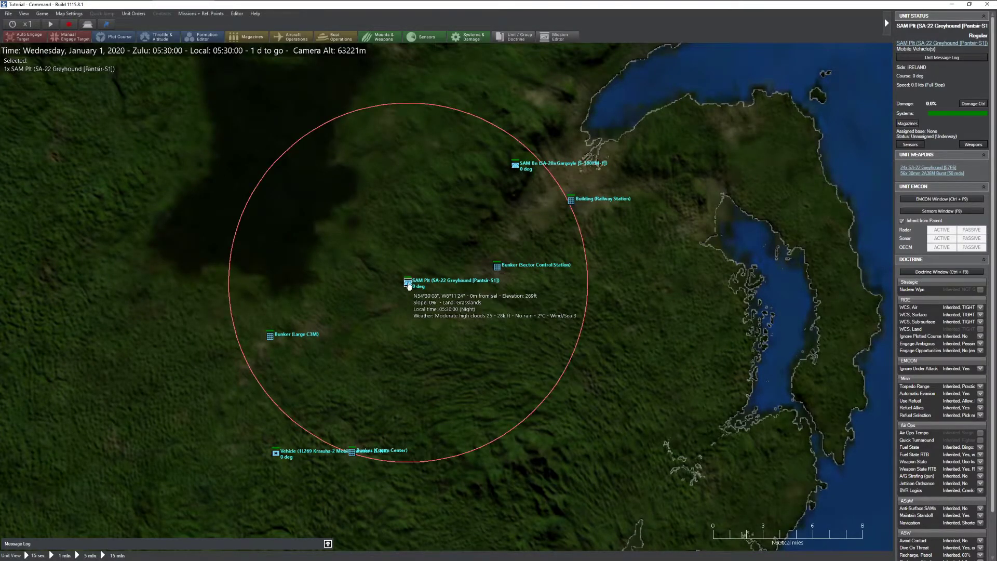
# Step: Place another copy of the SA-22 Greyhound [Pantsir-S1] platoon between the northern Krasukha-2 jammer and the COMINT Station bunker
pyautogui.moveTo(403, 427); pyautogui.dragTo(478, 238)
pyautogui.scroll(-2, 474, 385)
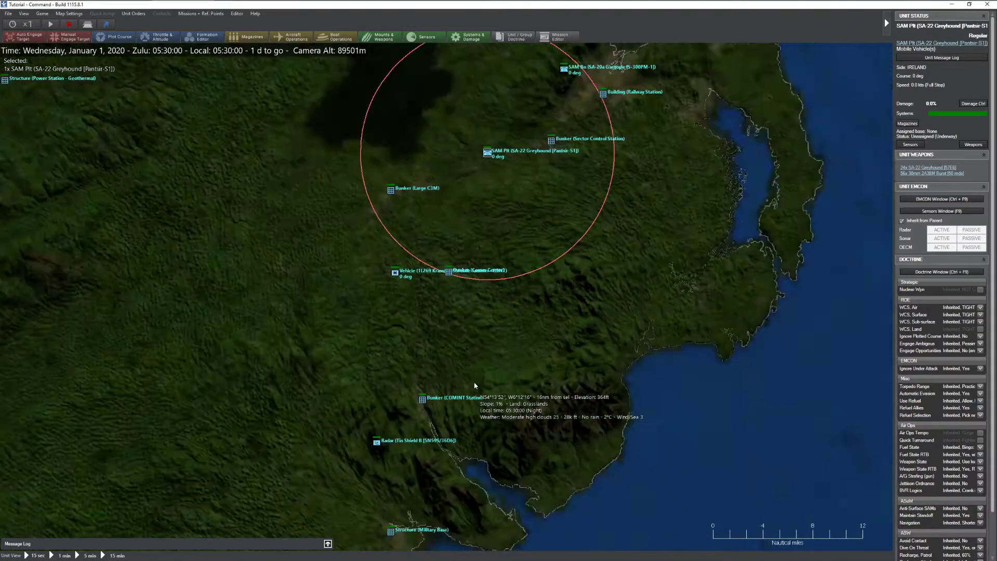
pyautogui.scroll(-1, 474, 383)
pyautogui.scroll(5, 418, 347)
pyautogui.moveTo(412, 362); pyautogui.dragTo(530, 244)
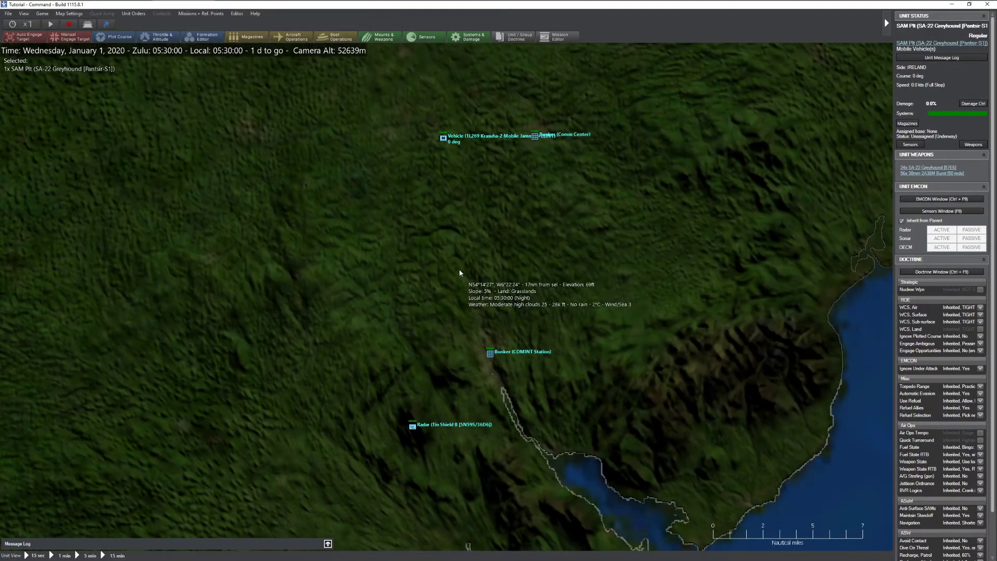
pyautogui.click(435, 272)
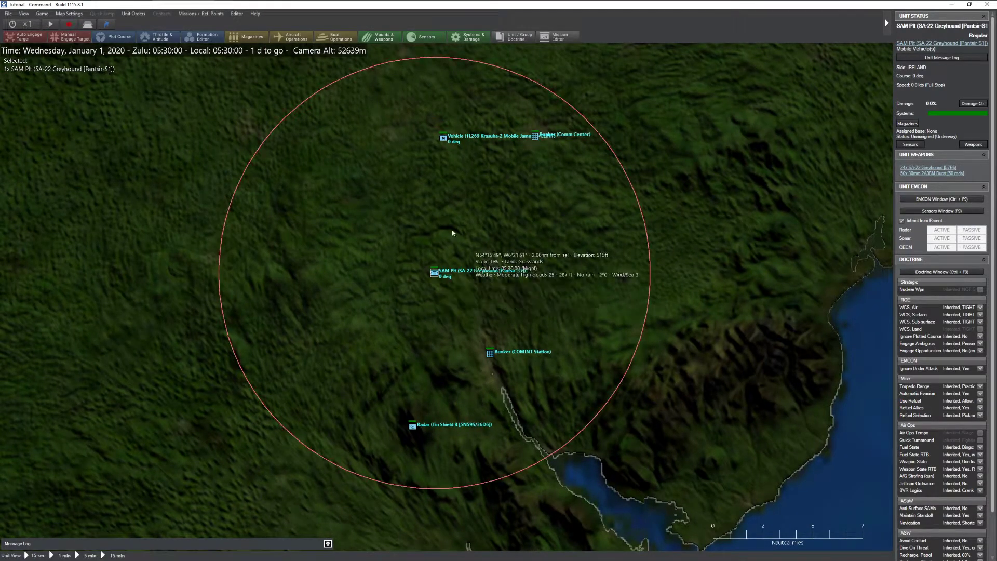
# Step: Place a copy of the SA-22 Greyhound [Pantsir-S1] platoon between the two south-eastern Military Bases, north-west of the 59N6 Protivnik-GE radar
pyautogui.scroll(-6, 452, 233)
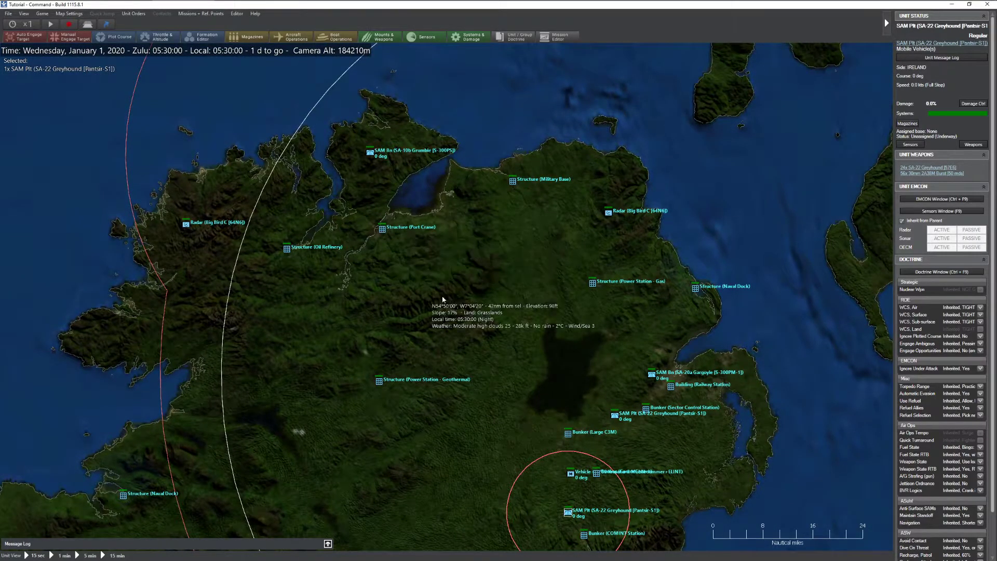
pyautogui.moveTo(485, 299); pyautogui.dragTo(469, 343)
pyautogui.moveTo(441, 418); pyautogui.dragTo(509, 179)
pyautogui.moveTo(429, 362); pyautogui.dragTo(587, 273)
pyautogui.moveTo(339, 392); pyautogui.dragTo(457, 156)
pyautogui.moveTo(480, 384); pyautogui.dragTo(450, 195)
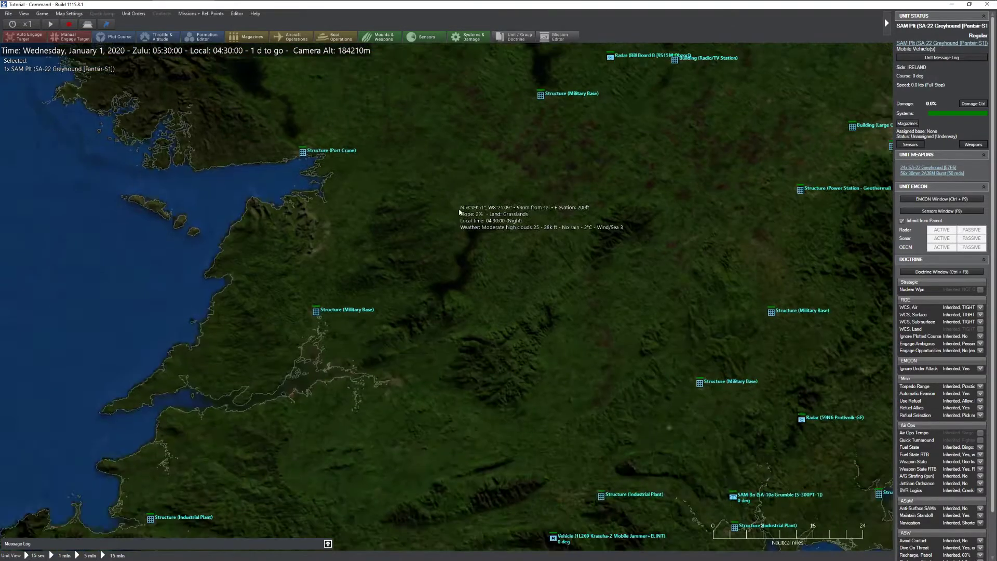
pyautogui.moveTo(574, 294); pyautogui.dragTo(428, 116)
pyautogui.moveTo(690, 295); pyautogui.dragTo(553, 332)
pyautogui.scroll(2, 494, 201)
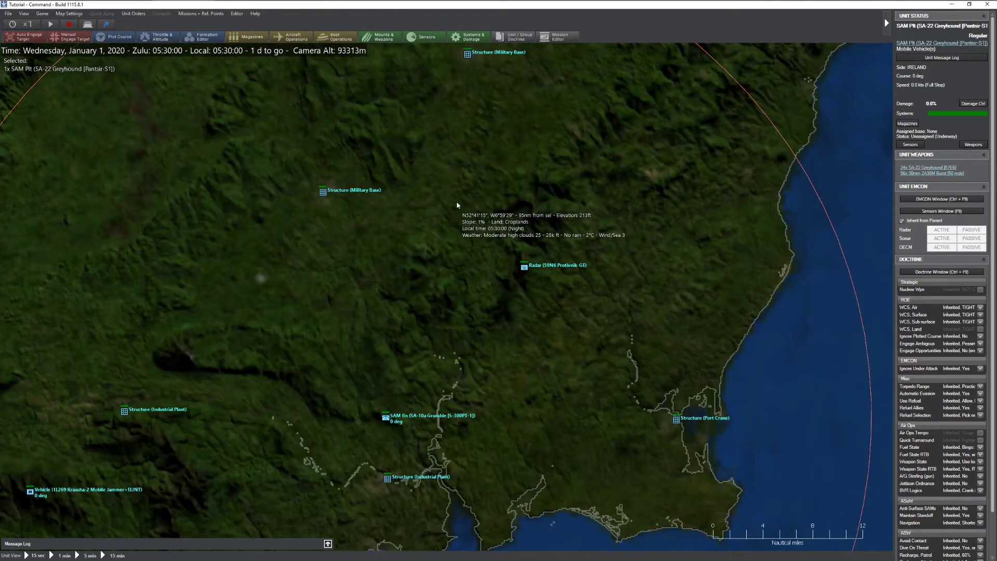
pyautogui.click(414, 140)
# Step: Filter the platforms by class Sa-15 and add the Russian SA-15e Gauntlet [9K330 Tor-M2KM] platoon to IRELAND beside the north-coast Military Base
pyautogui.moveTo(485, 138); pyautogui.dragTo(581, 294)
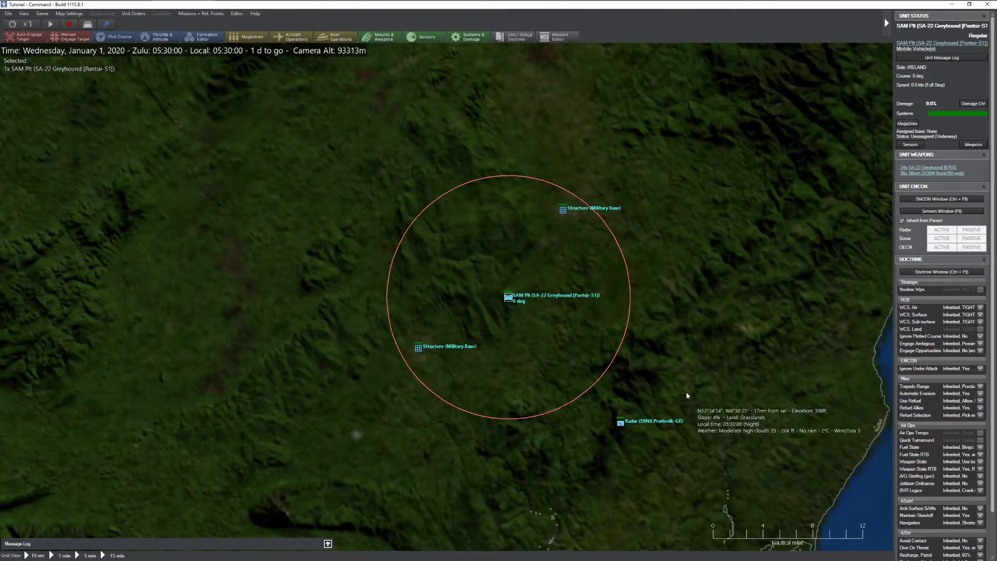
pyautogui.scroll(-2, 508, 304)
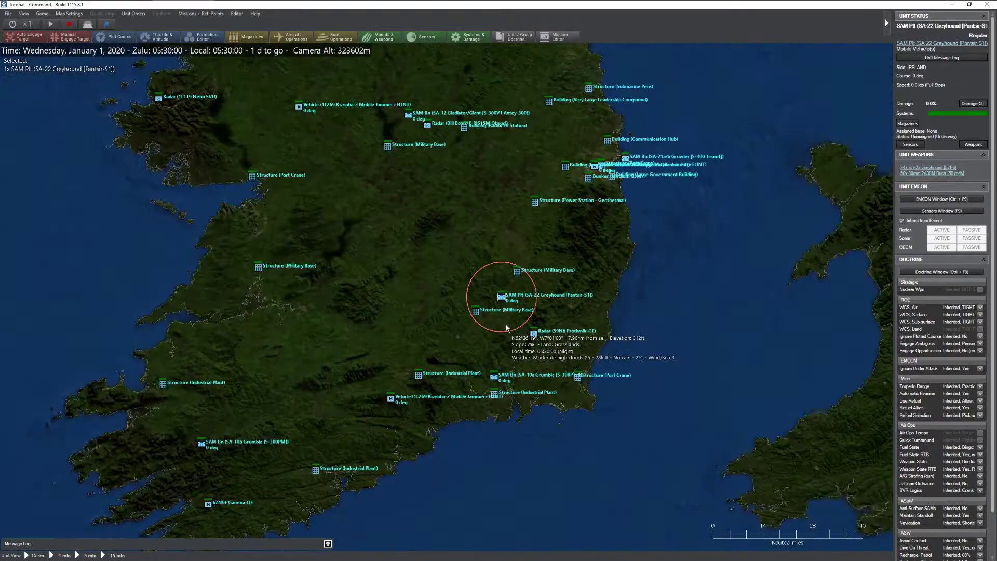
pyautogui.moveTo(375, 387); pyautogui.dragTo(412, 257)
pyautogui.moveTo(445, 155); pyautogui.dragTo(438, 404)
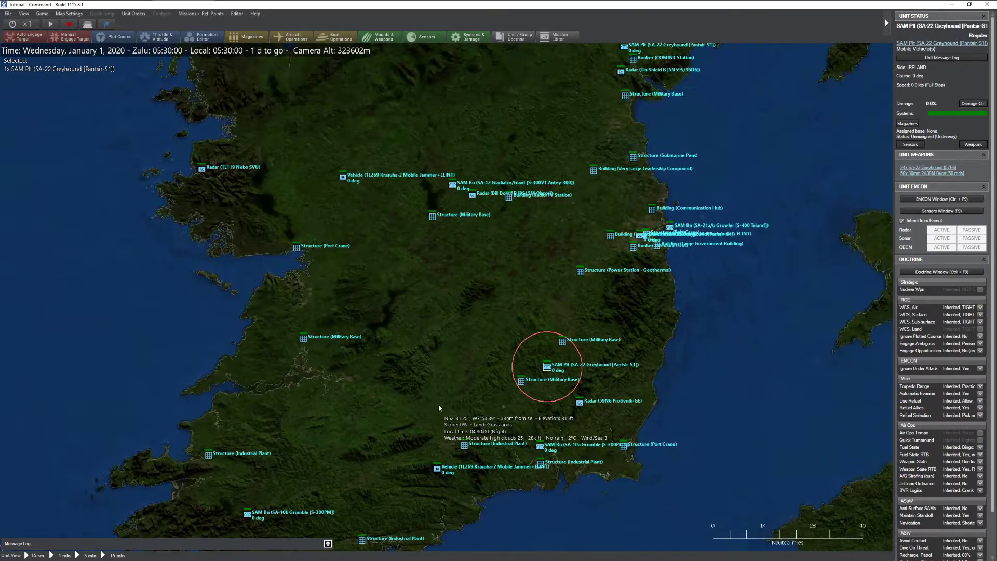
pyautogui.moveTo(465, 259); pyautogui.dragTo(462, 408)
pyautogui.moveTo(498, 231); pyautogui.dragTo(451, 426)
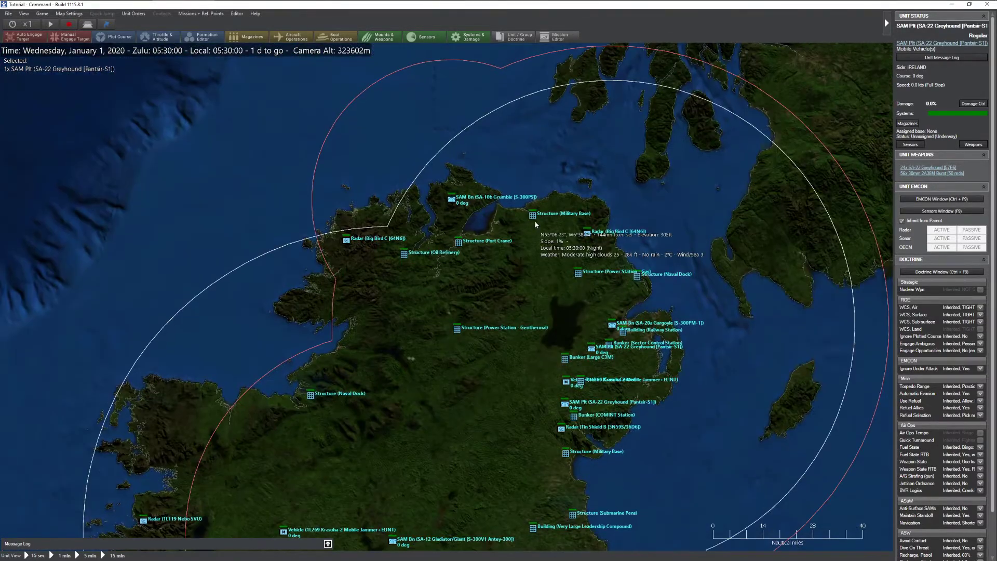
pyautogui.moveTo(534, 220); pyautogui.dragTo(518, 307)
pyautogui.scroll(3, 518, 306)
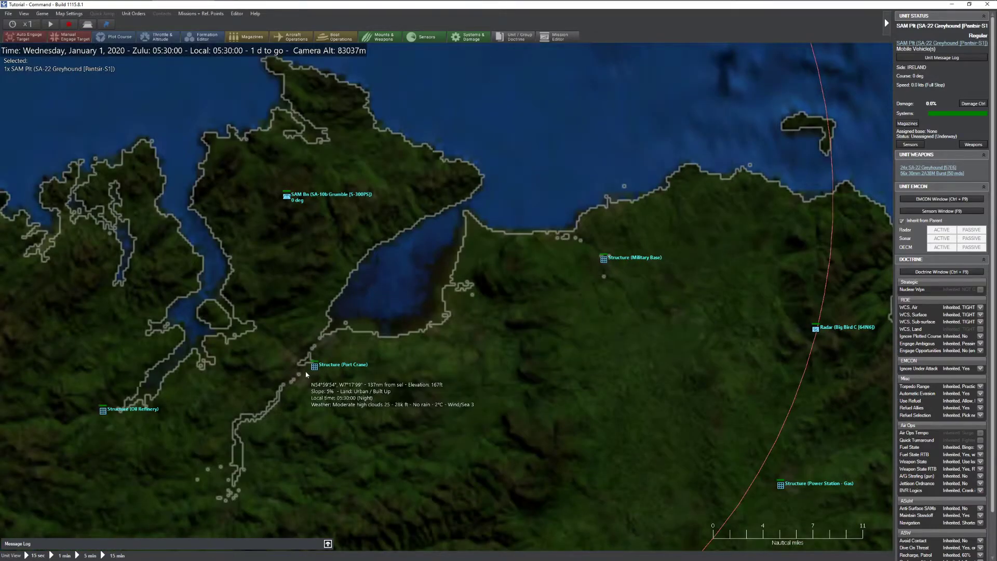
pyautogui.moveTo(306, 373); pyautogui.dragTo(279, 391)
pyautogui.scroll(2, 418, 308)
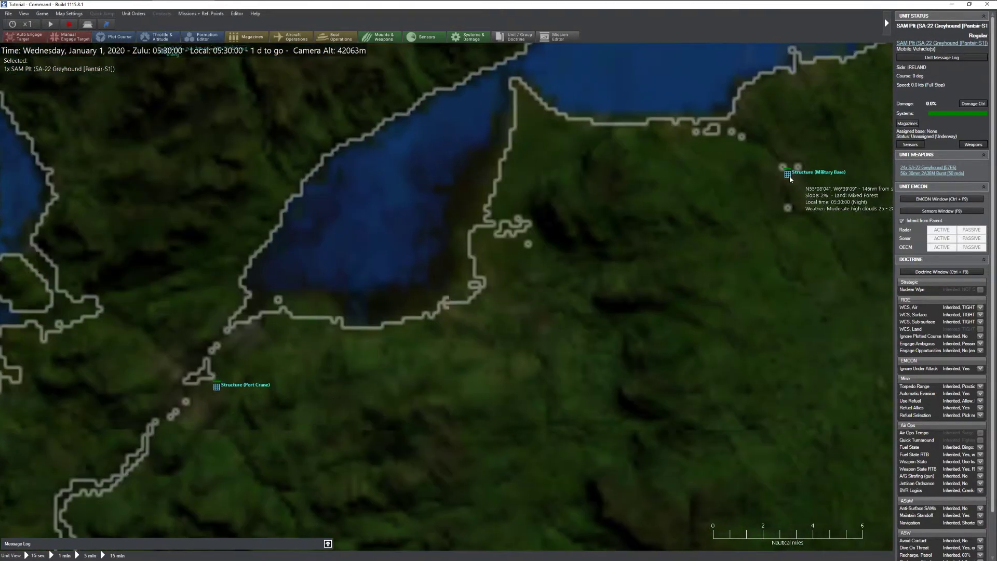
pyautogui.click(774, 182)
pyautogui.write('Sa-')
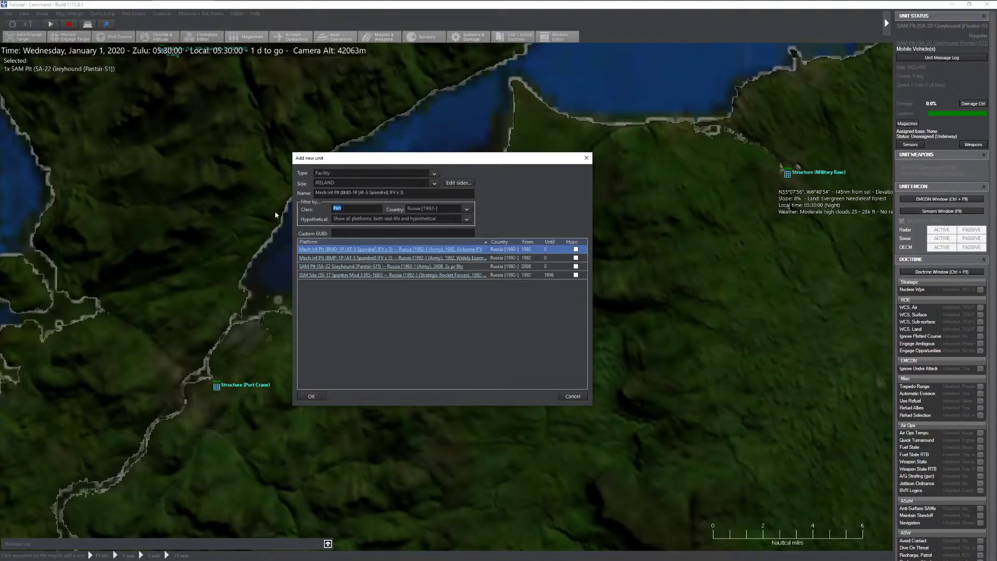
pyautogui.write('15')
pyautogui.click(513, 276)
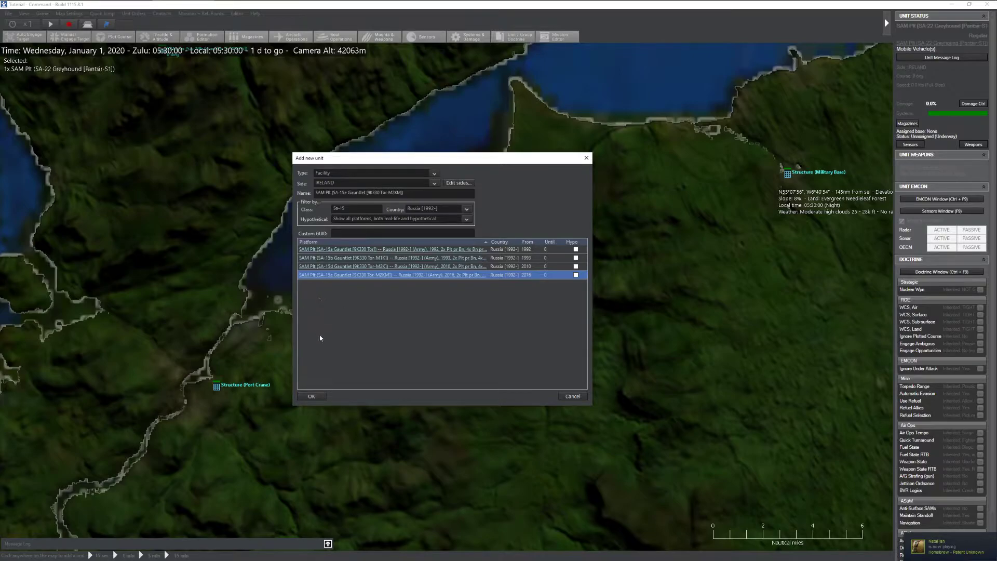
pyautogui.click(309, 396)
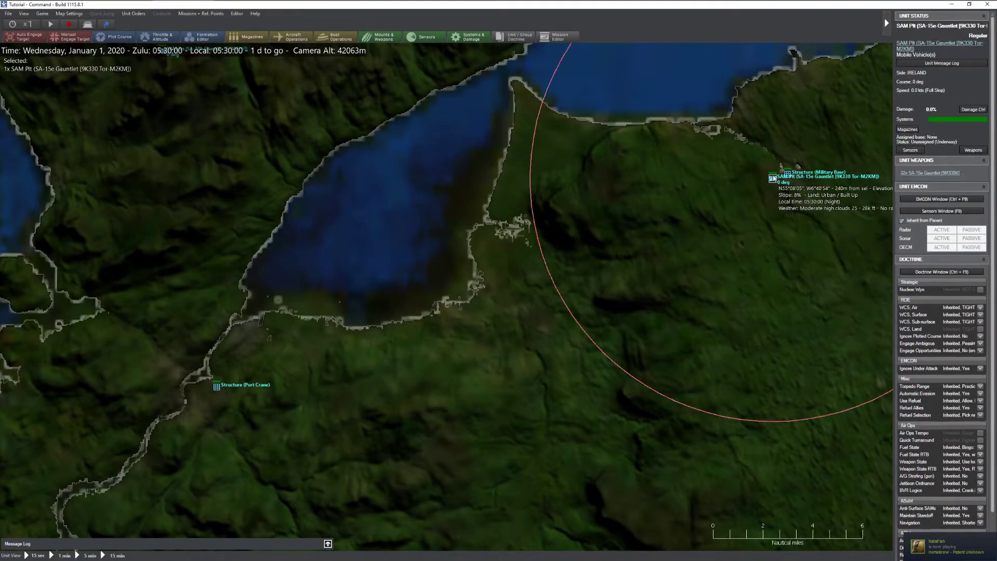
# Step: Place a copy of the SA-15e Gauntlet [9K330 Tor-M2KM] platoon just south-west of the Oil Refinery
pyautogui.scroll(-2, 445, 399)
pyautogui.moveTo(424, 425); pyautogui.dragTo(689, 290)
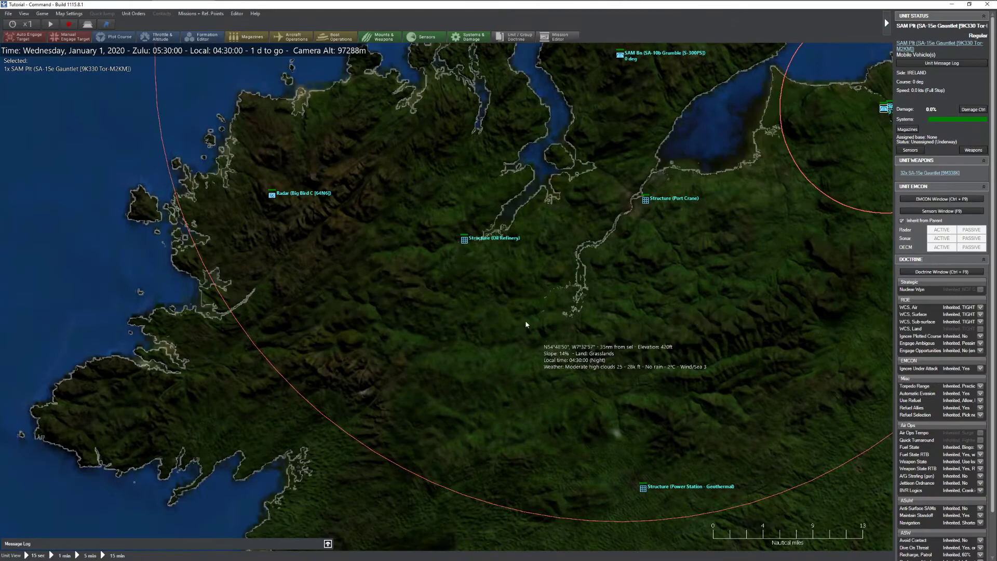
pyautogui.scroll(3, 490, 281)
pyautogui.moveTo(394, 161); pyautogui.dragTo(484, 439)
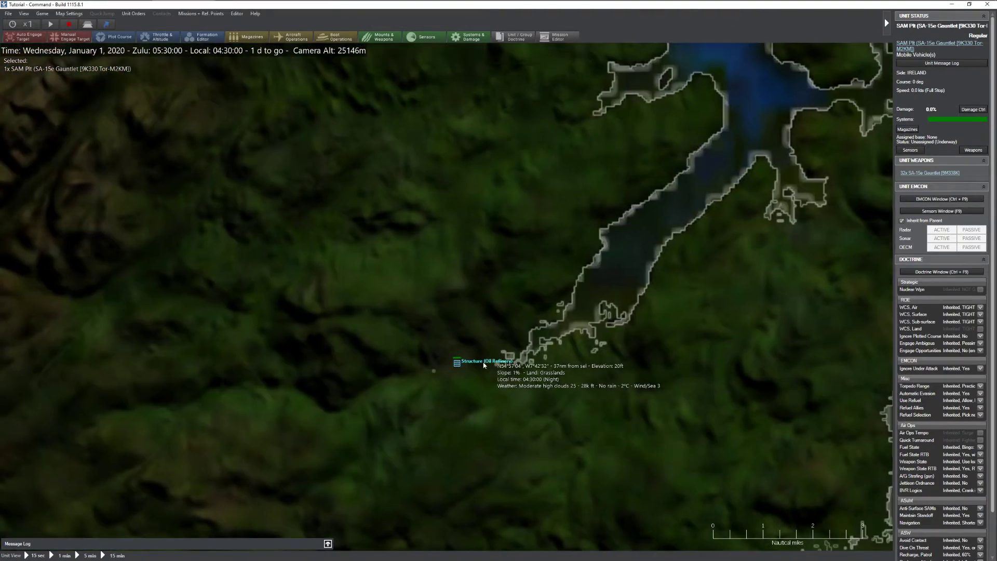
pyautogui.scroll(1, 493, 281)
pyautogui.moveTo(722, 240); pyautogui.dragTo(472, 400)
pyautogui.scroll(-2, 472, 401)
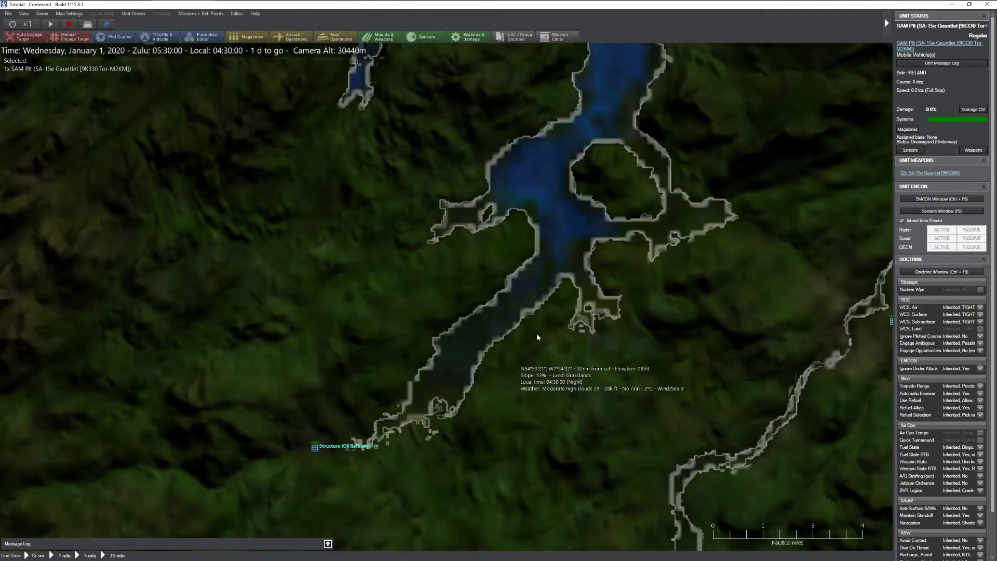
pyautogui.moveTo(418, 422); pyautogui.dragTo(555, 303)
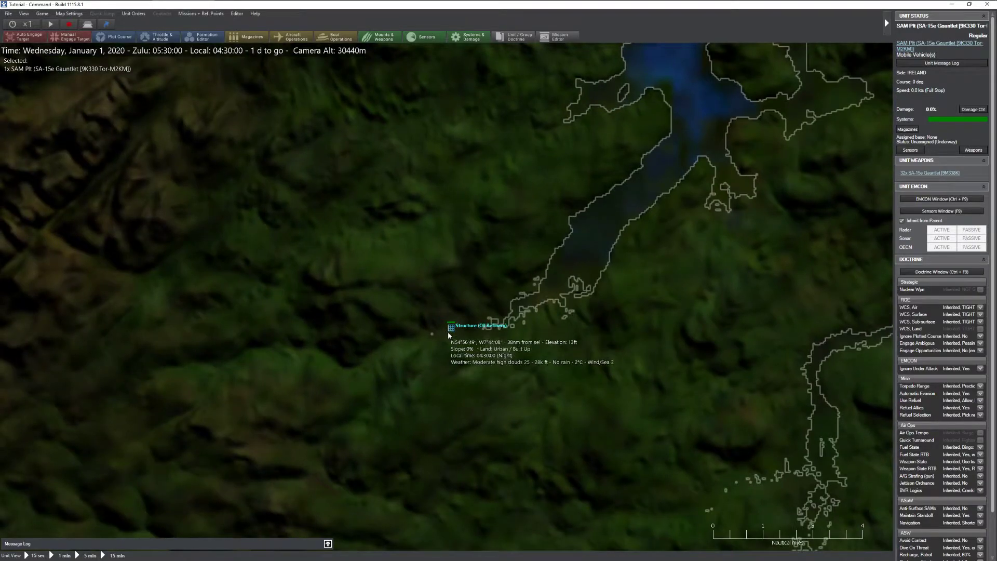
pyautogui.press('c')
pyautogui.click(415, 365)
# Step: Place a copy of the SA-15e Gauntlet [9K330 Tor-M2KM] platoon just south of the Naval Dock on the north-west coast
pyautogui.scroll(-5, 589, 396)
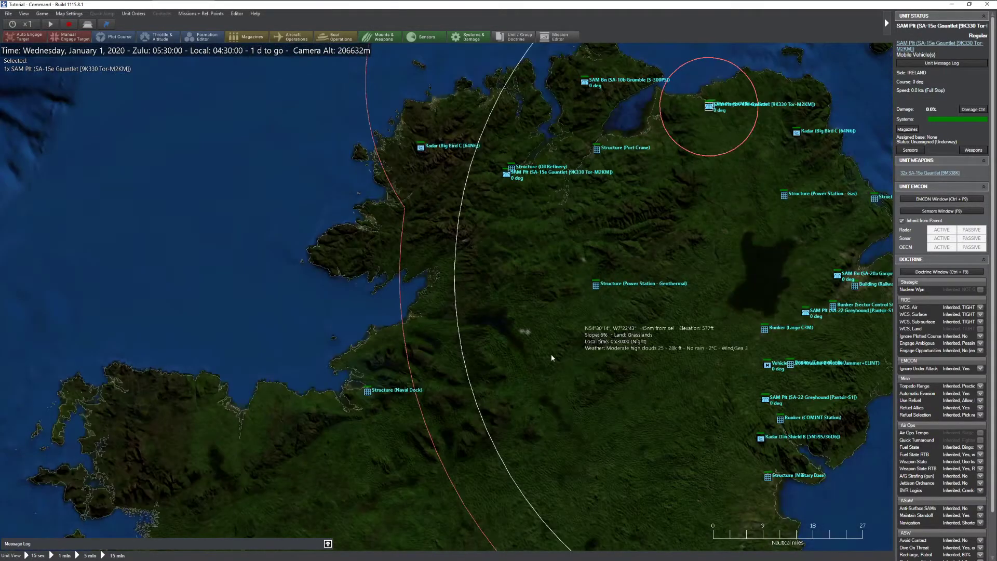
pyautogui.moveTo(451, 471); pyautogui.dragTo(534, 225)
pyautogui.moveTo(444, 208); pyautogui.dragTo(491, 340)
pyautogui.scroll(3, 491, 341)
pyautogui.moveTo(506, 384); pyautogui.dragTo(506, 235)
pyautogui.scroll(1, 503, 270)
pyautogui.scroll(1, 559, 288)
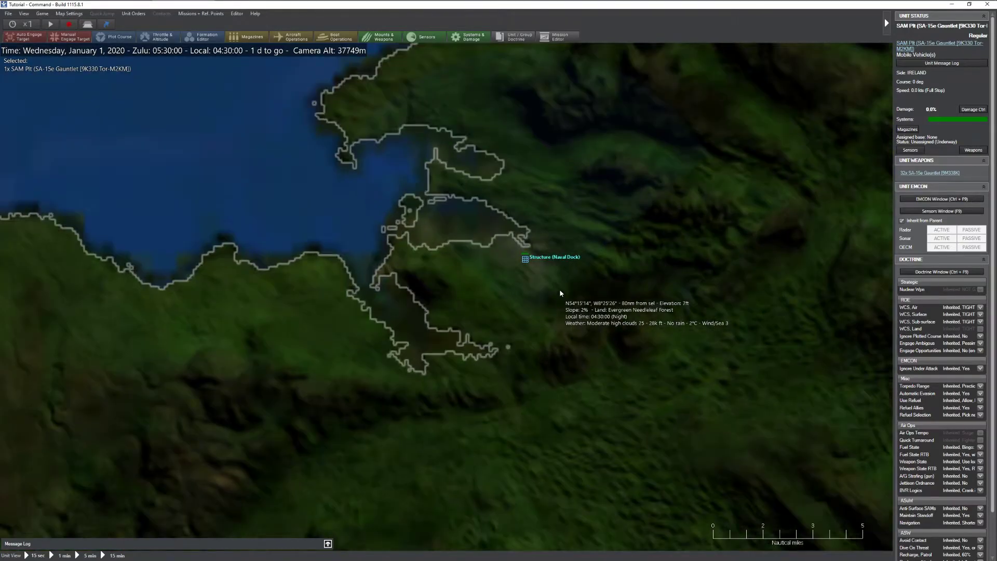
pyautogui.hotkey('ctrl', 'c')
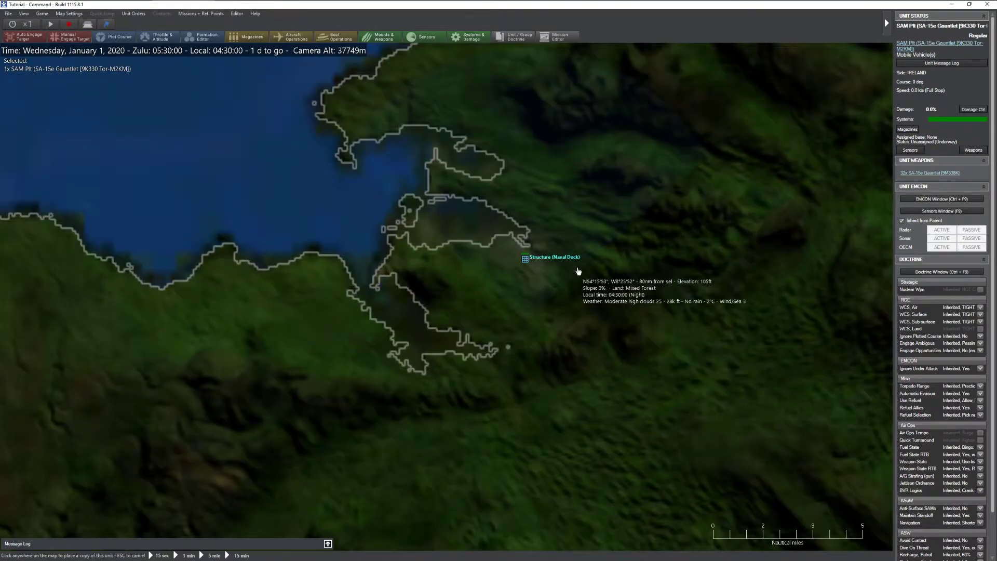
pyautogui.click(525, 291)
# Step: Place a copy of the SA-15e Gauntlet [9K330 Tor-M2KM] platoon just north-east of the Military Base above the western estuary
pyautogui.scroll(-3, 498, 302)
pyautogui.scroll(-3, 480, 361)
pyautogui.moveTo(390, 462); pyautogui.dragTo(497, 198)
pyautogui.moveTo(541, 369); pyautogui.dragTo(503, 200)
pyautogui.scroll(-2, 404, 323)
pyautogui.scroll(7, 490, 342)
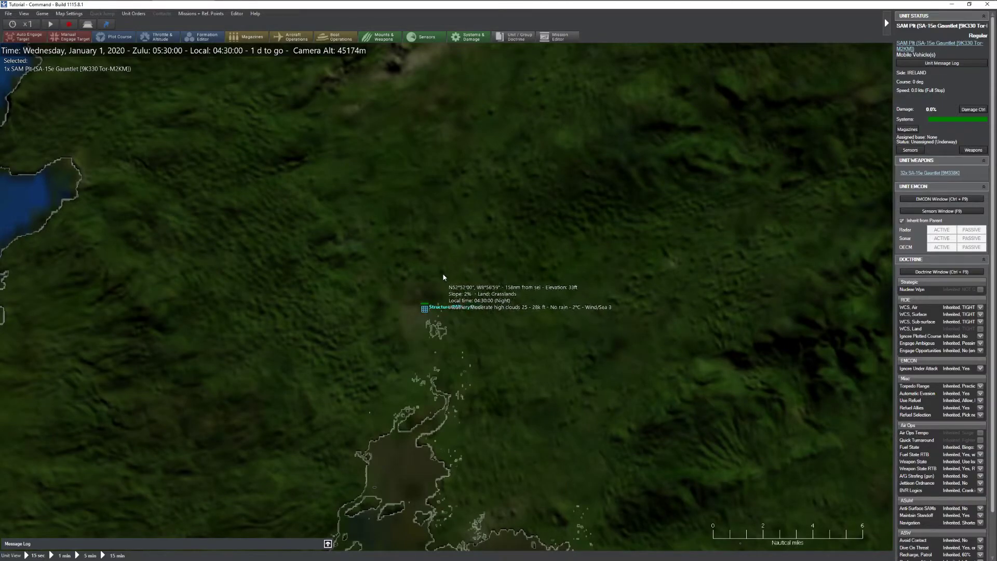
pyautogui.hotkey('ctrl', 'c')
pyautogui.click(443, 274)
# Step: Place a copy of the SA-15e Gauntlet [9K330 Tor-M2KM] platoon just north of the south-west coast's Industrial Plant
pyautogui.scroll(-3, 475, 285)
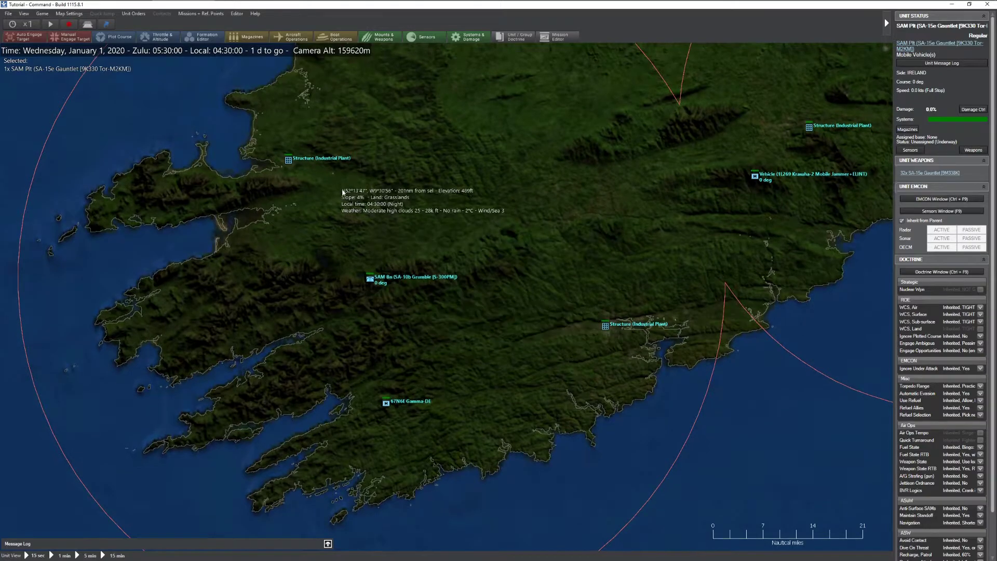
pyautogui.scroll(5, 335, 168)
pyautogui.moveTo(380, 238); pyautogui.dragTo(476, 285)
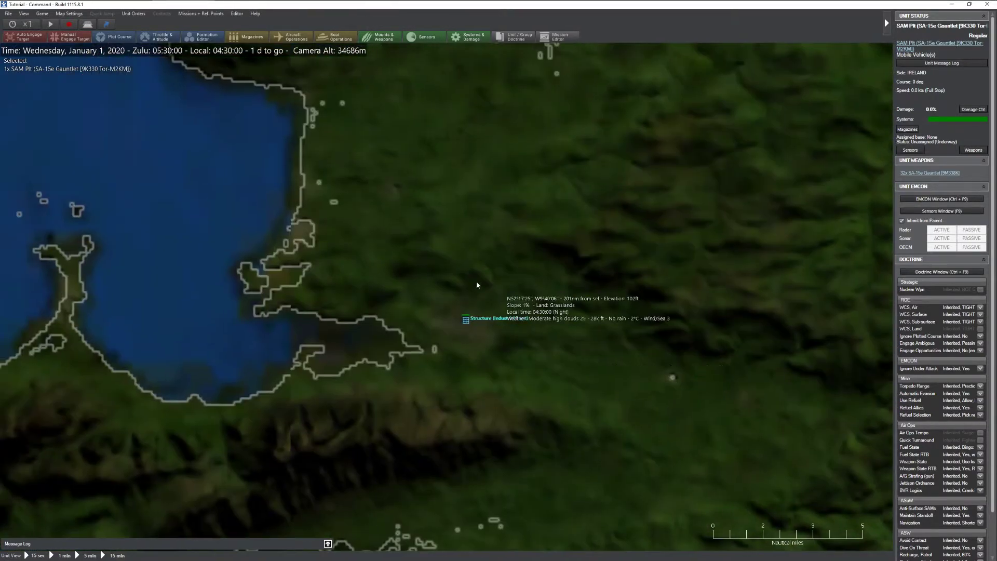
pyautogui.press('c')
pyautogui.click(454, 282)
# Step: Place a copy of the SA-15e Gauntlet [9K330 Tor-M2KM] platoon north-west of the Industrial Plant beside the southern harbour
pyautogui.scroll(-3, 527, 388)
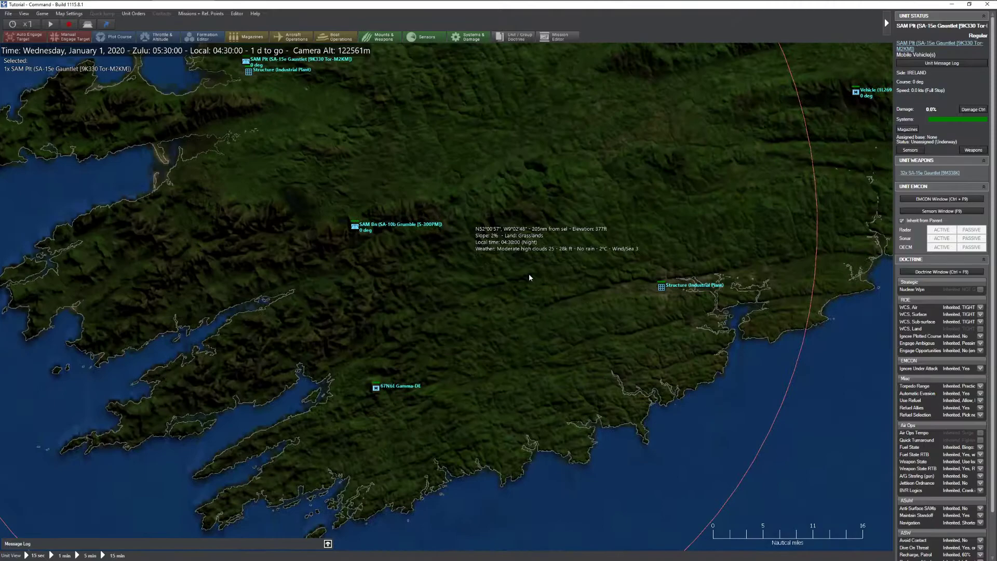
pyautogui.scroll(5, 522, 356)
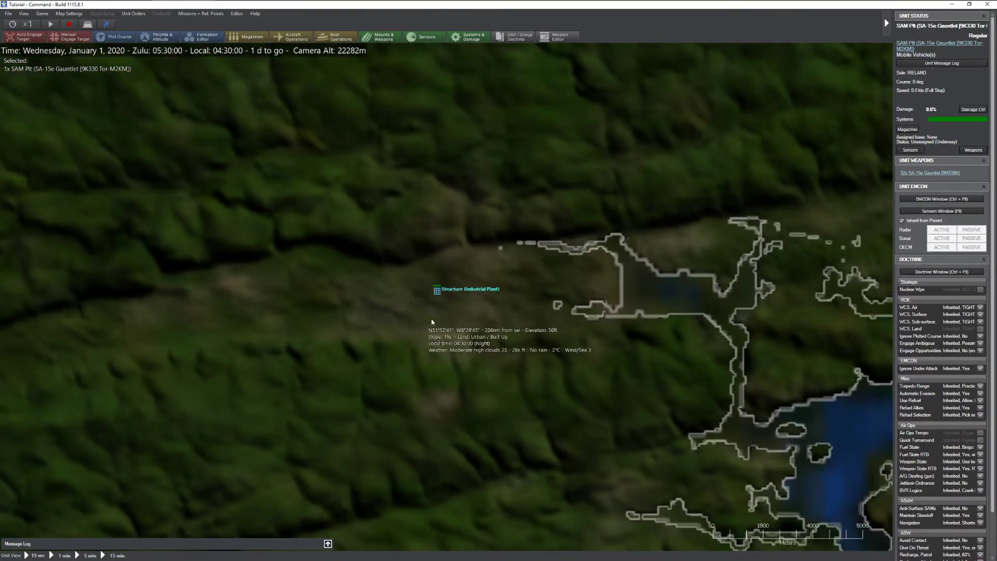
pyautogui.press('c')
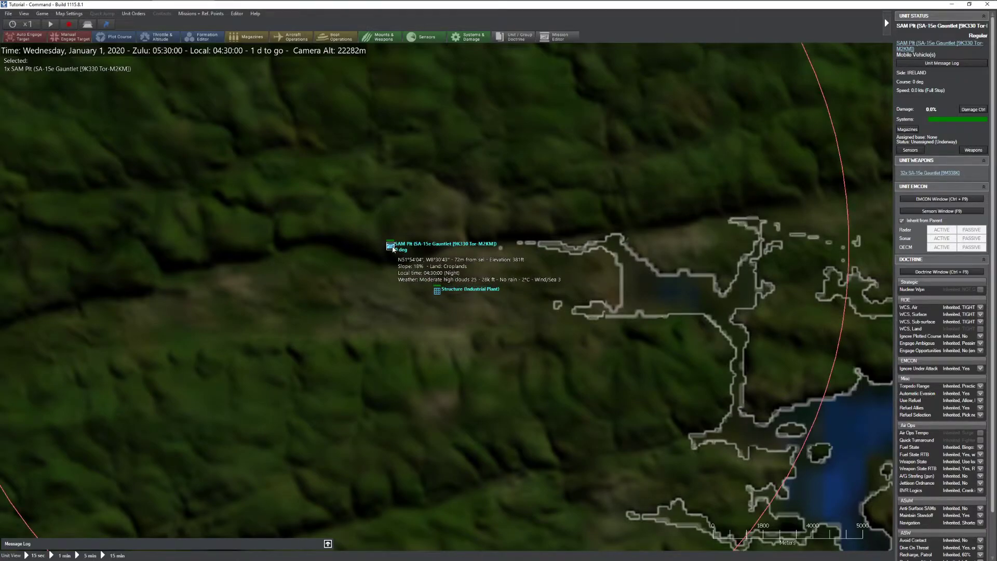
# Step: Filter the platforms by class Sa-13 and add the Russian SA-13 Gopher [9K35 Strela-10] platoon to IRELAND beside the southern harbour's Industrial Plant
pyautogui.press('Insert')
pyautogui.click(449, 303)
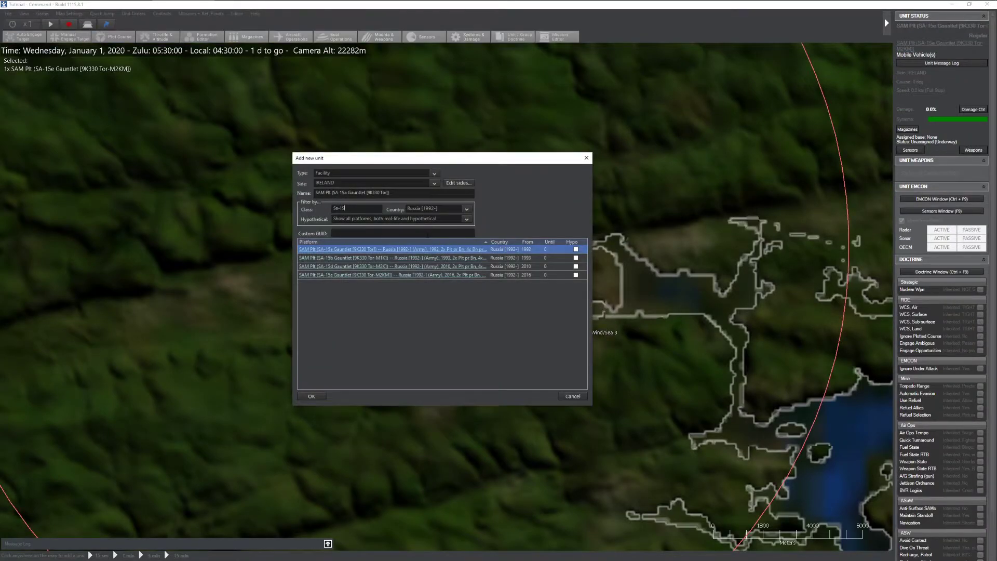
pyautogui.press('BackSpace')
pyautogui.write('3')
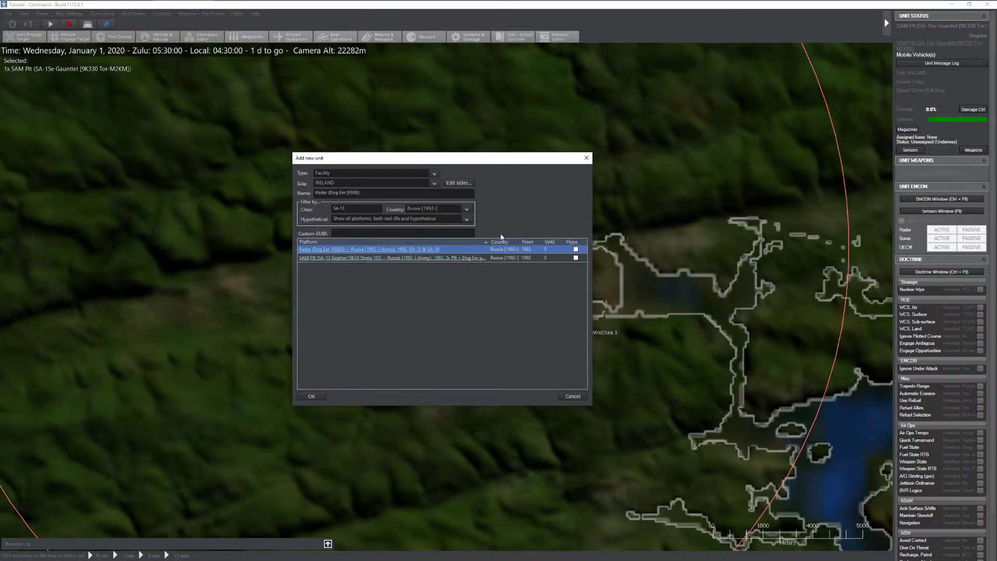
pyautogui.click(522, 258)
pyautogui.click(323, 397)
# Step: Filter the platforms by class S-300 and add the SA-20a Gargoyle [S-300PM-1] battalion to IRELAND on the coast south of the Krasukha-2 jammer
pyautogui.scroll(-10, 522, 309)
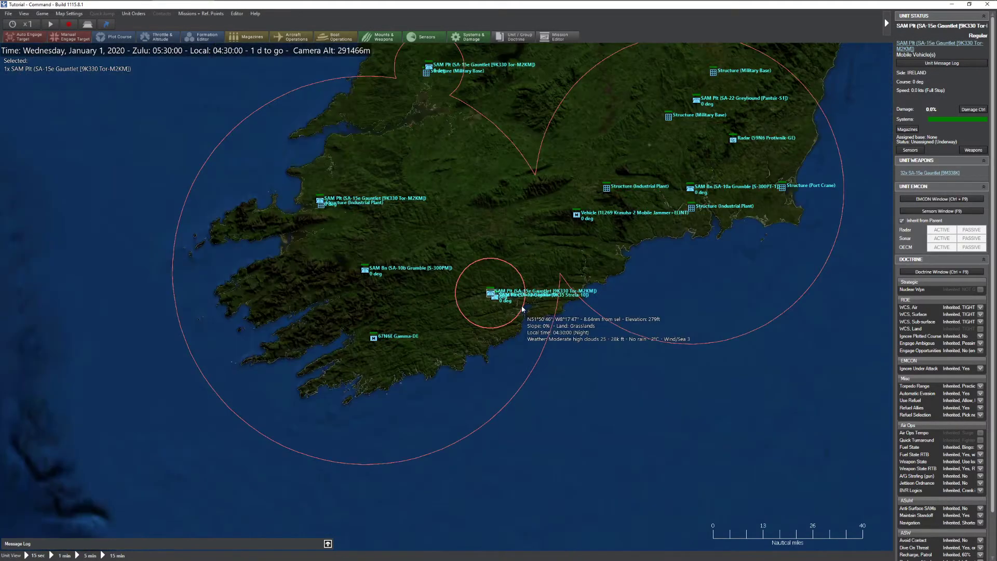
pyautogui.moveTo(579, 235); pyautogui.dragTo(434, 260)
pyautogui.scroll(-5, 523, 297)
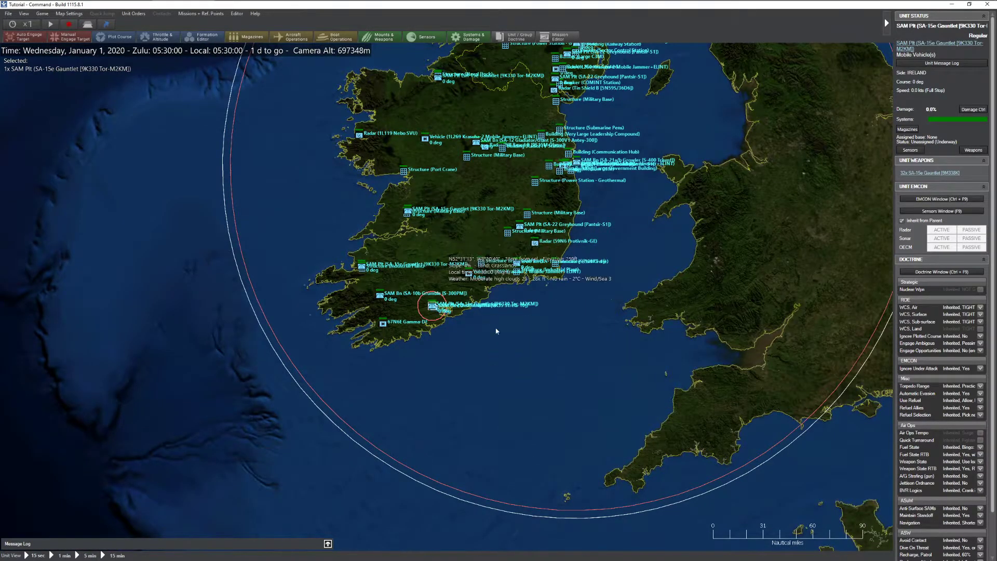
pyautogui.scroll(5, 490, 324)
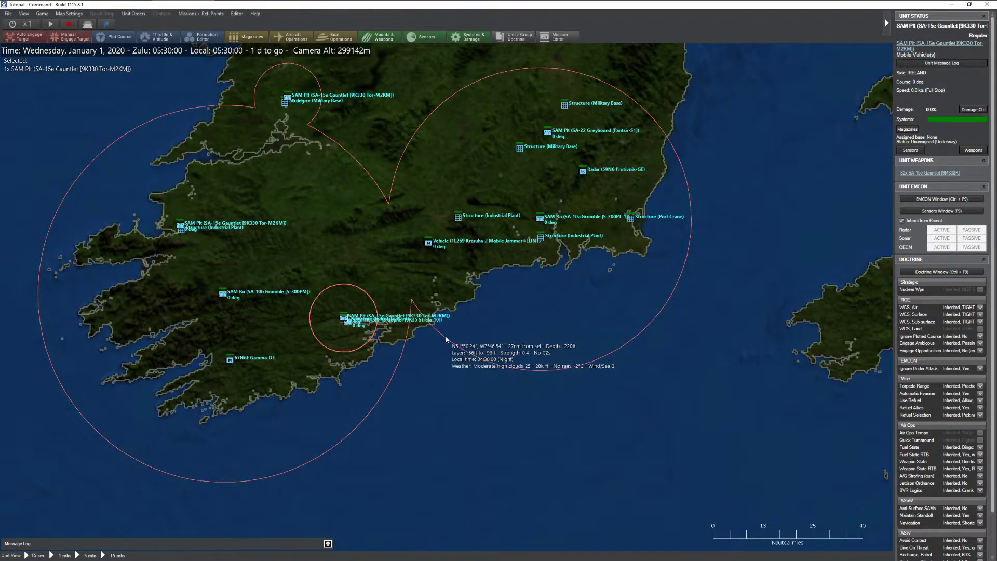
pyautogui.scroll(3, 457, 318)
pyautogui.press('Insert')
pyautogui.click(409, 323)
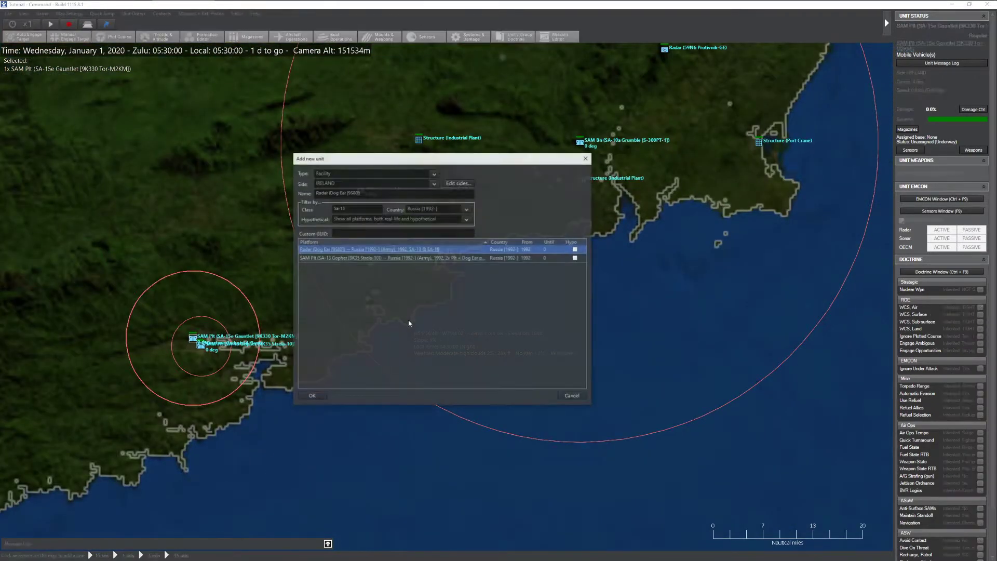
pyautogui.write('S-300')
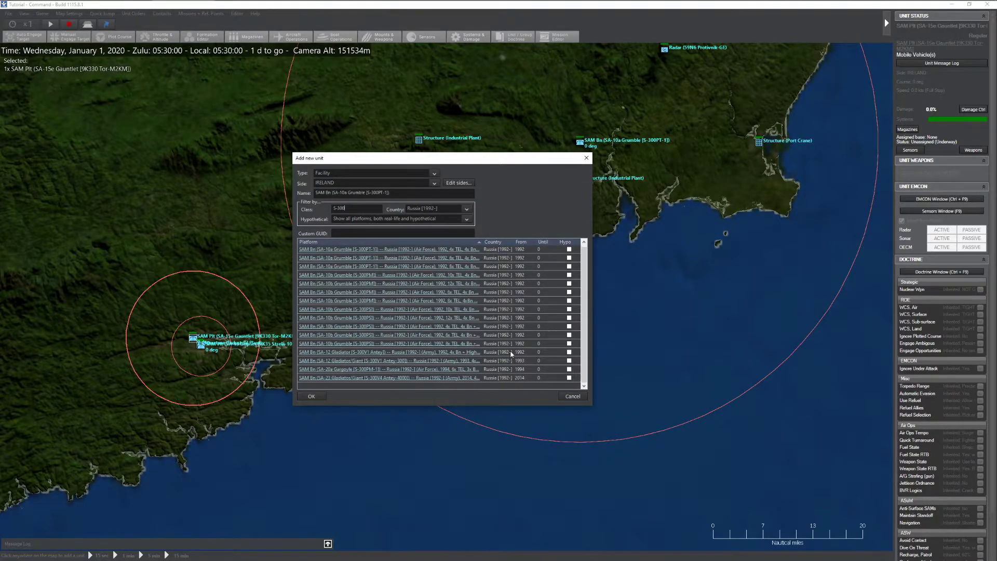
pyautogui.click(467, 369)
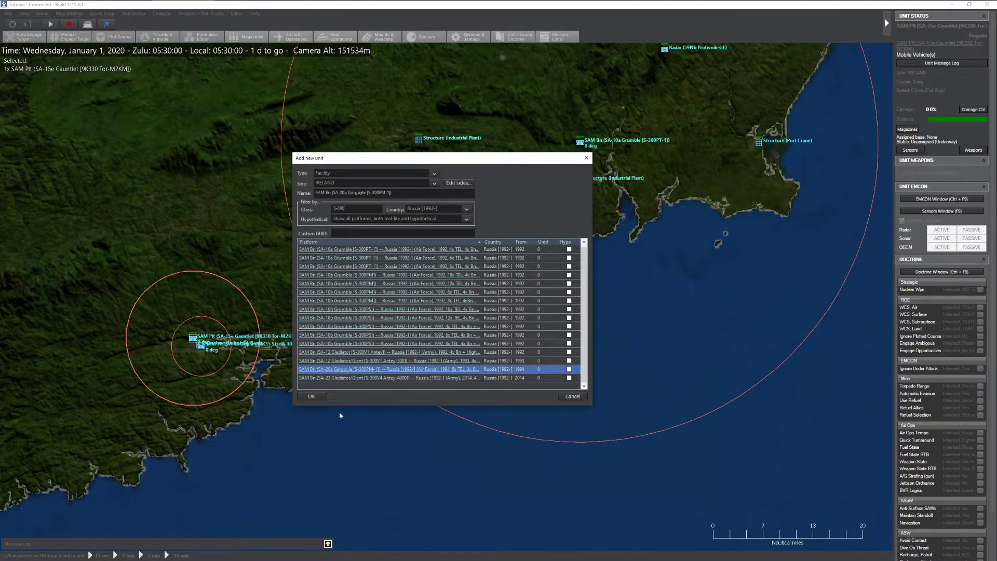
pyautogui.click(312, 396)
pyautogui.scroll(-2, 525, 416)
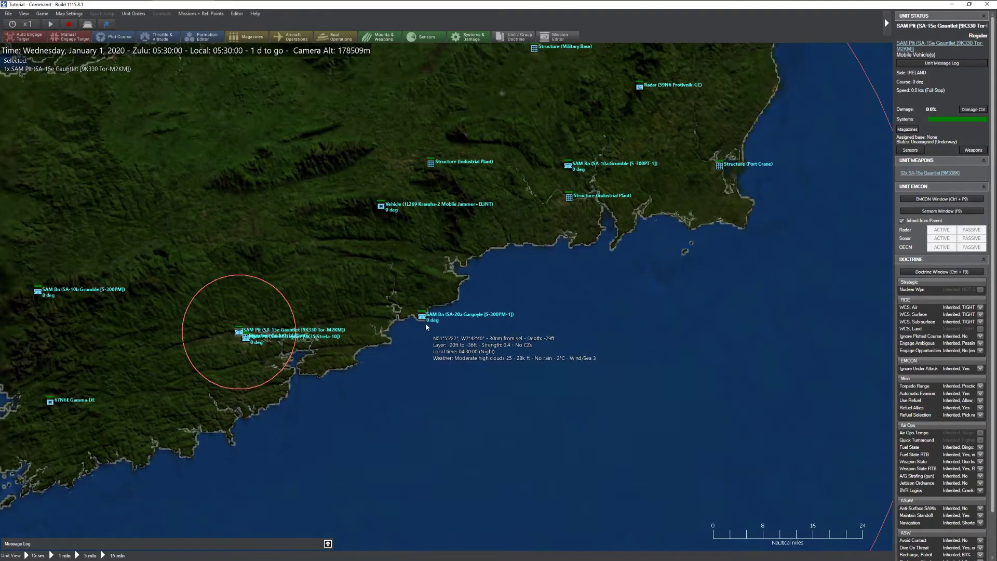
# Step: Switch to group view and take the S-300PM-1 battalion off EMCON control, with its Clam Shell [5N66] radar active and Tombstone [30N6] inactive
pyautogui.scroll(-5, 598, 337)
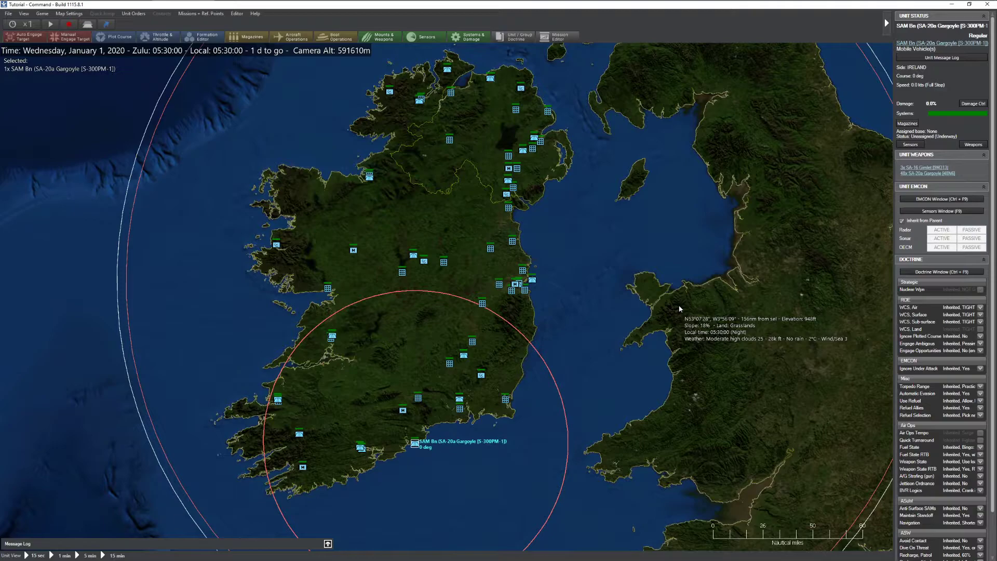
pyautogui.press('9')
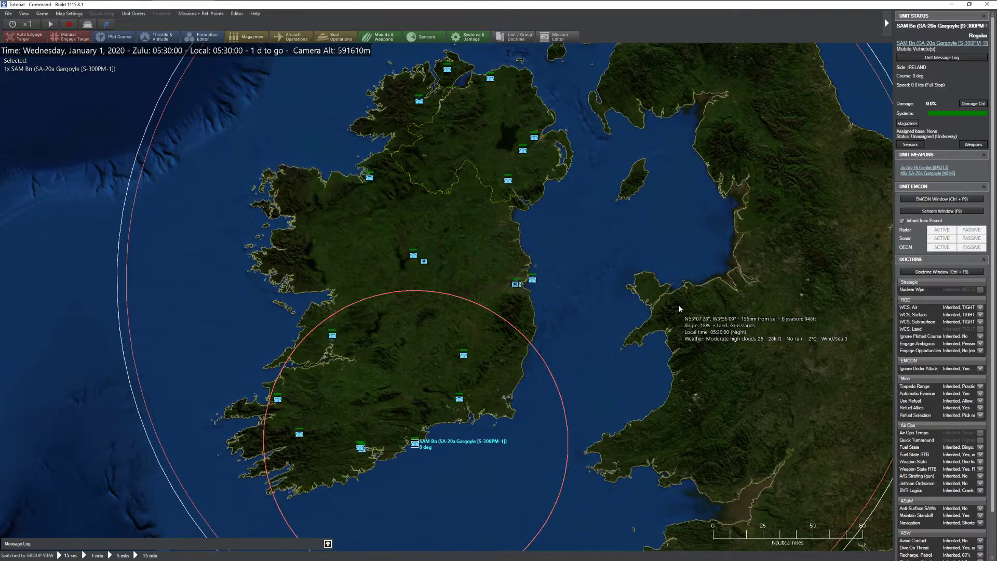
pyautogui.rightClick(617, 264)
pyautogui.press('Right')
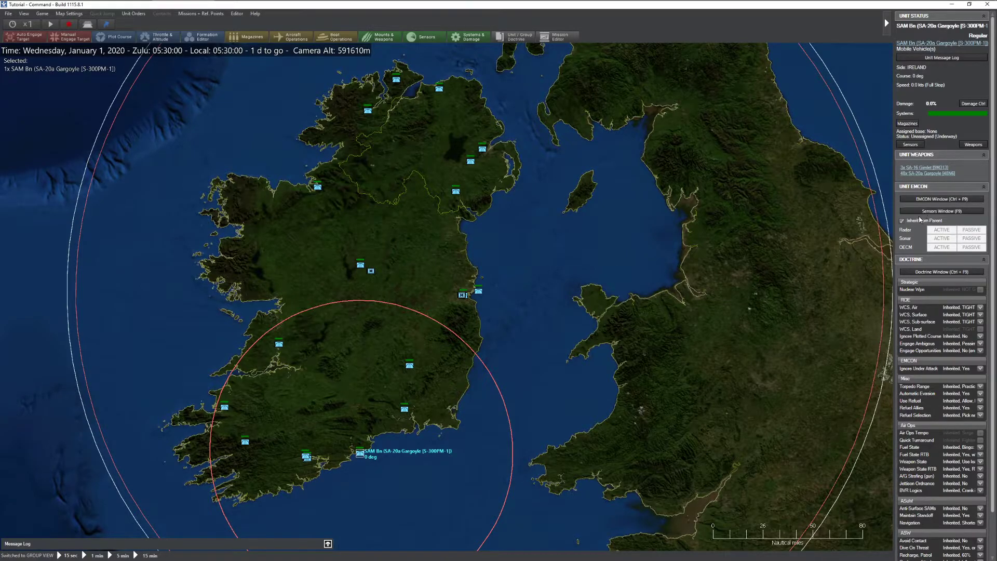
pyautogui.click(932, 211)
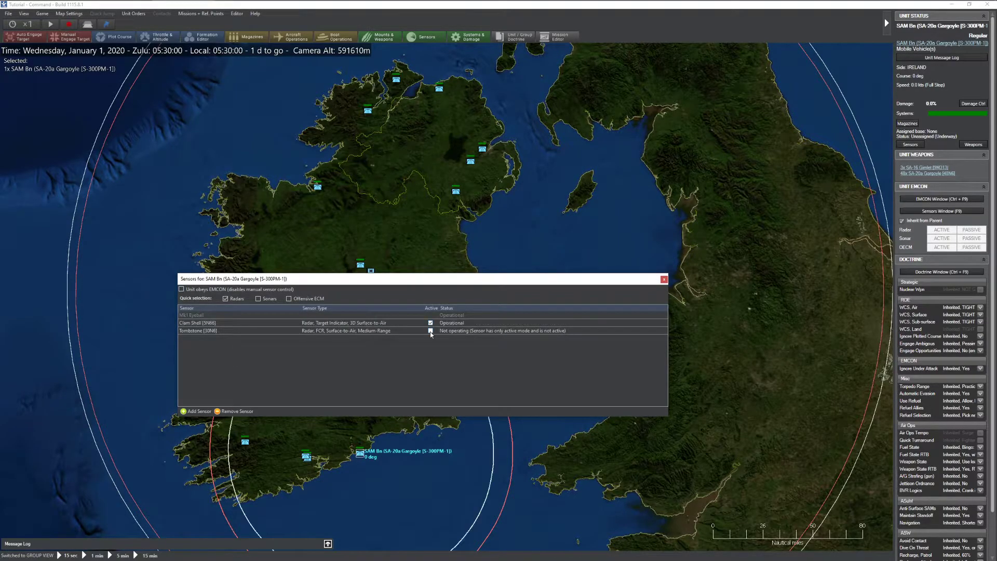
pyautogui.click(664, 280)
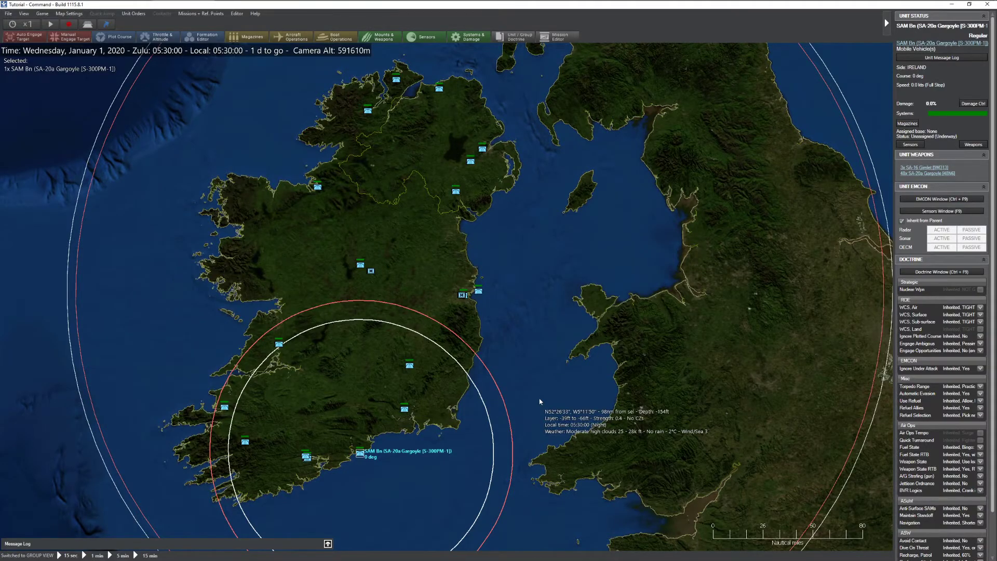
pyautogui.scroll(-2, 540, 401)
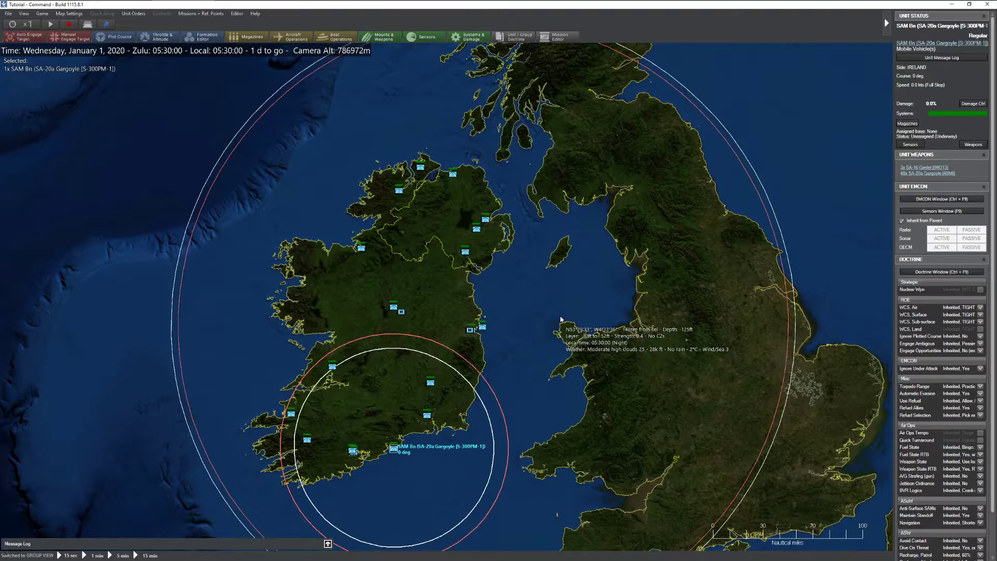
# Step: Select the Ireland EW radar group, change which units show range symbols, and toggle the merging of range symbols
pyautogui.click(402, 313)
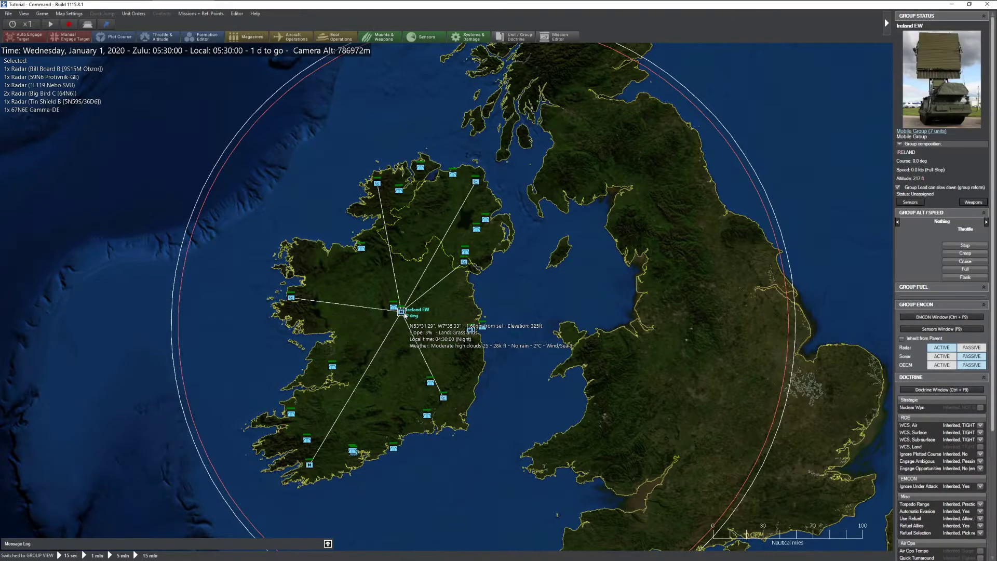
pyautogui.click(79, 15)
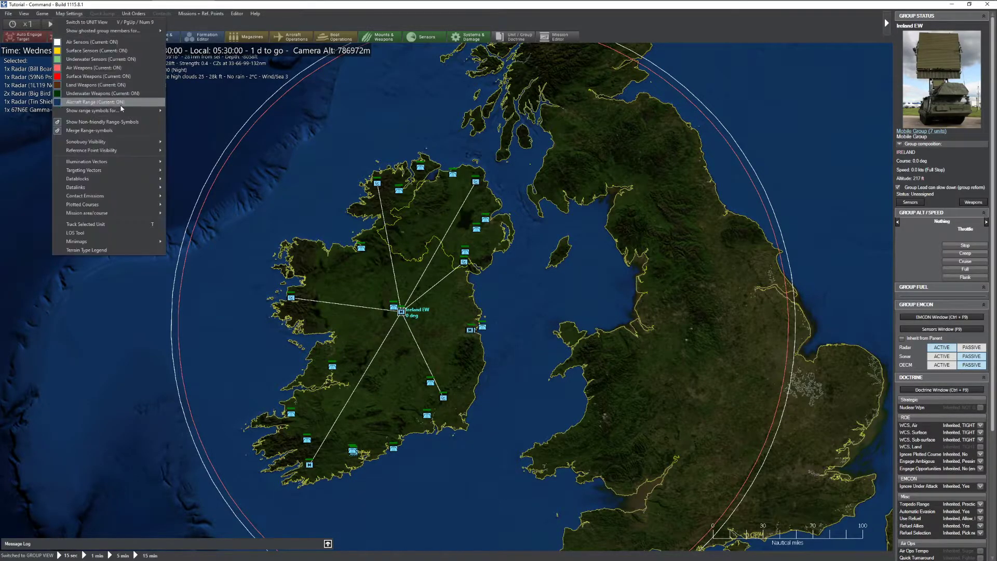
pyautogui.click(185, 112)
pyautogui.click(70, 13)
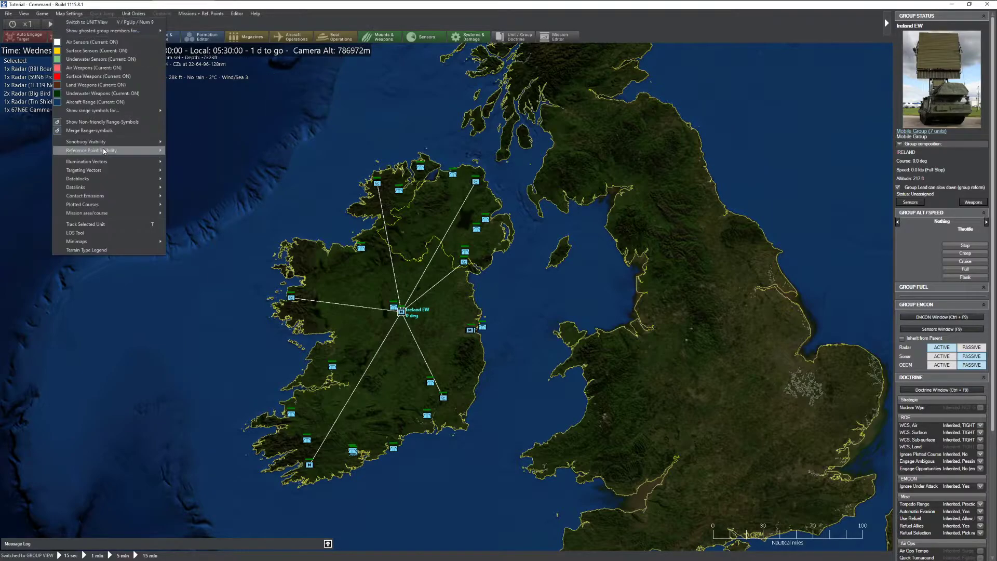
pyautogui.click(105, 131)
# Step: Set the Ireland EW group's radar emissions to active while the scenario runs
pyautogui.scroll(-1, 266, 184)
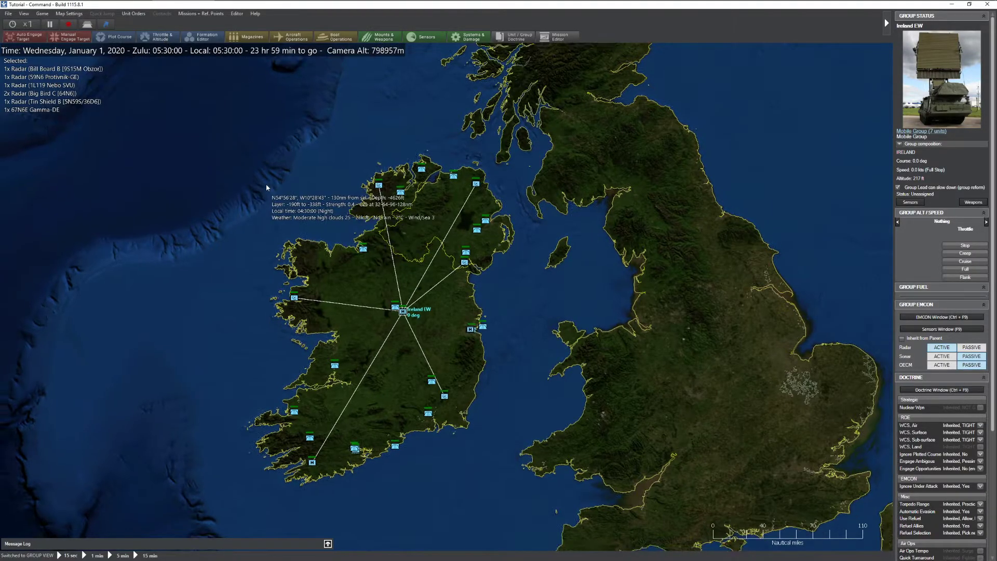
pyautogui.click(940, 348)
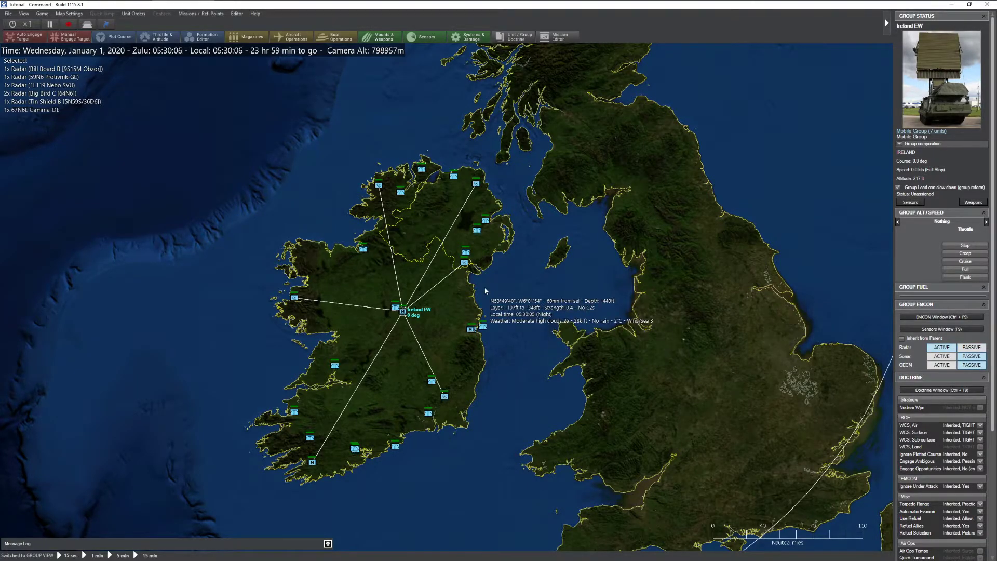
pyautogui.moveTo(526, 198); pyautogui.dragTo(495, 178)
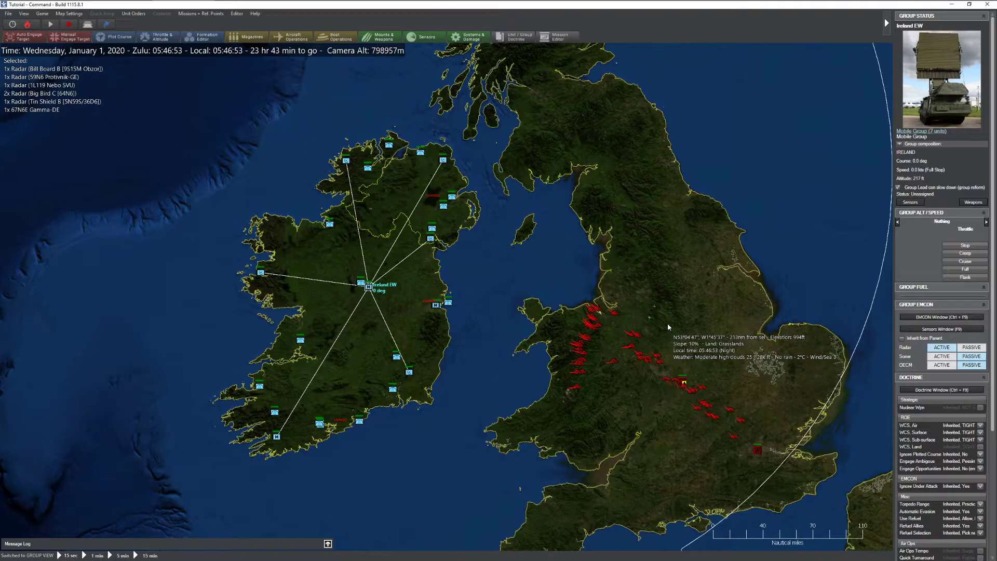
# Step: Run the scenario on while checking an unknown air contact over England, and pause to examine the missiles approaching Ireland's east coast
pyautogui.press('space')
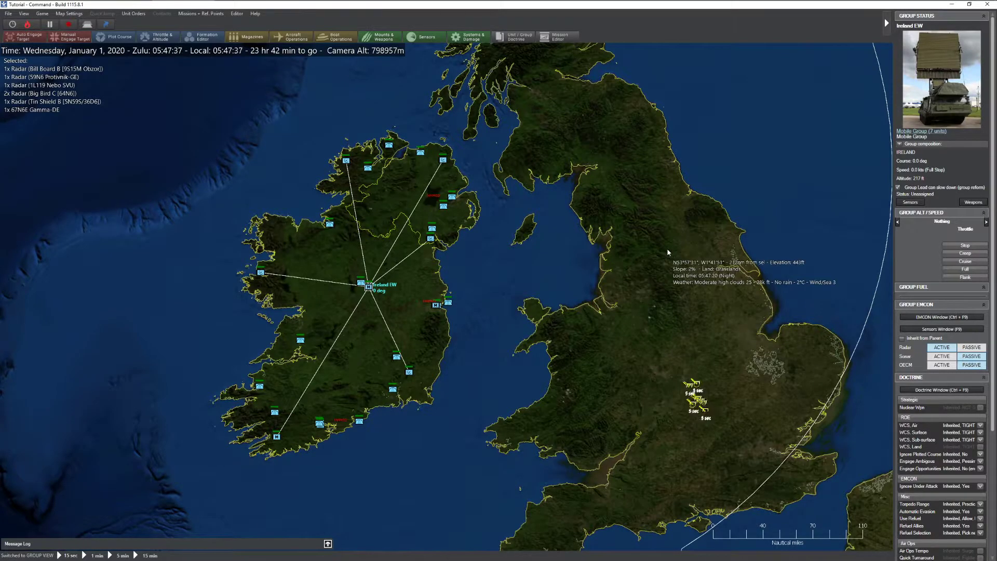
pyautogui.click(677, 377)
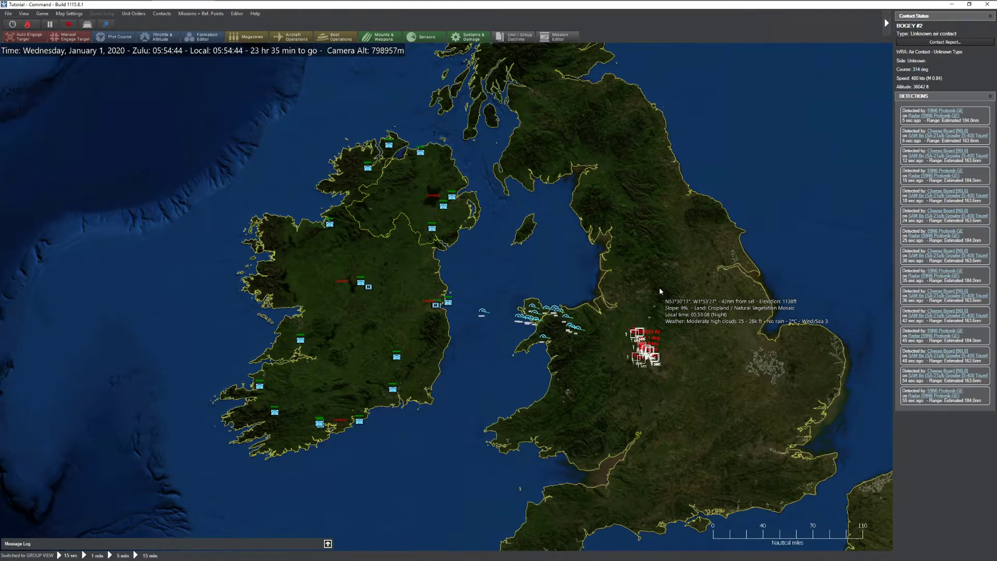
pyautogui.press('space')
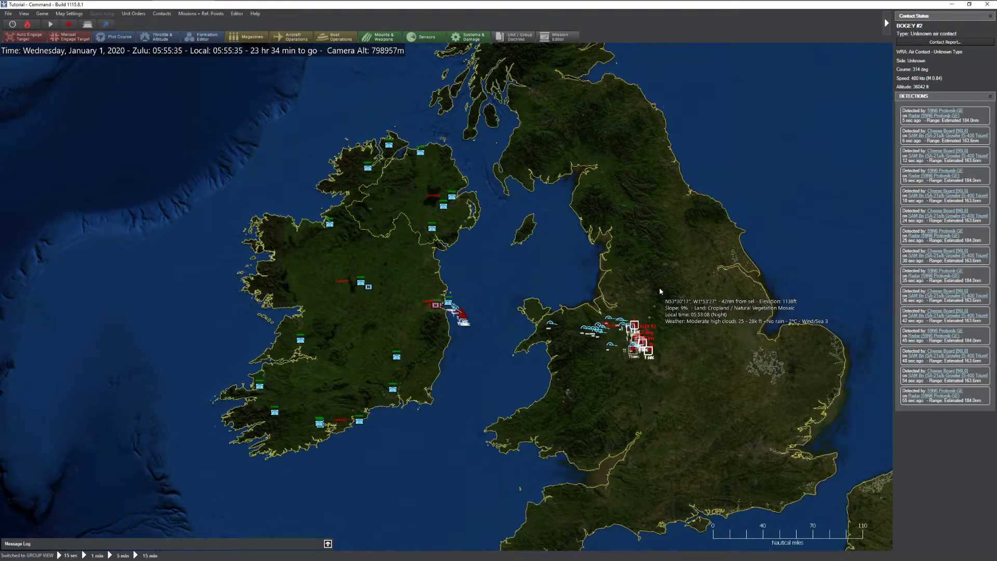
pyautogui.scroll(5, 463, 263)
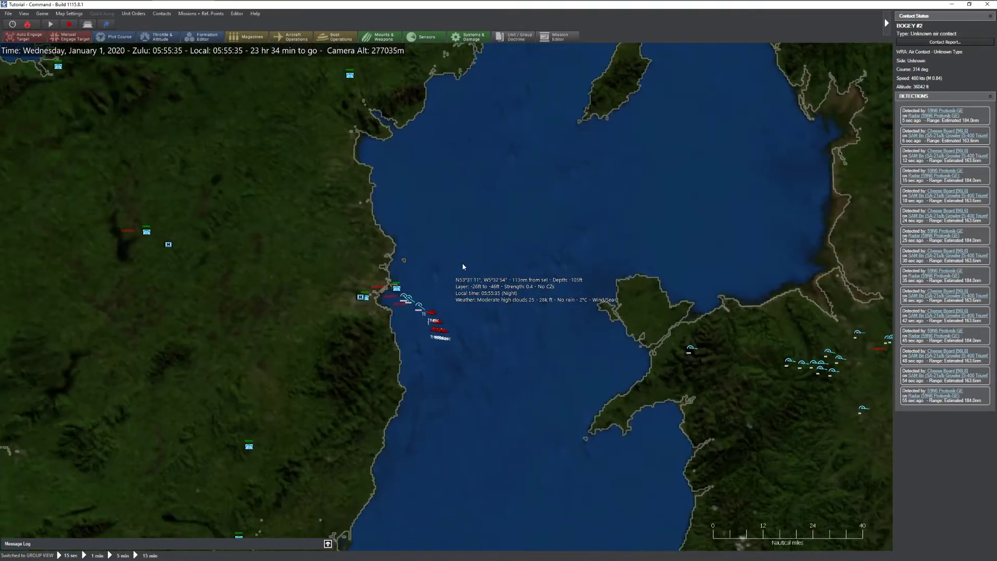
pyautogui.scroll(8, 463, 266)
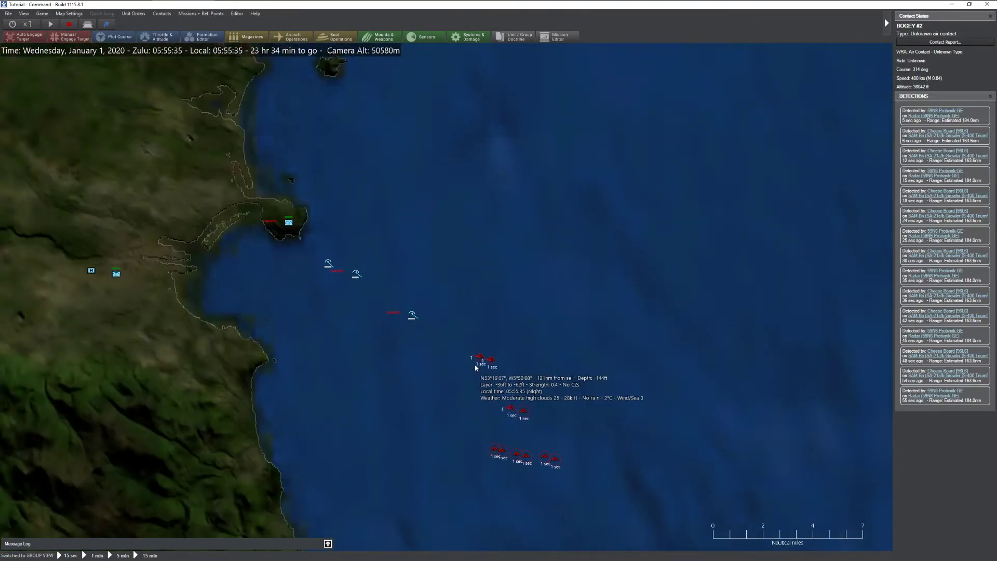
# Step: Examine the missiles and aircraft east of Ireland, resume the scenario, and select the Pantsir-S1 platoon near the east coast to view its range
pyautogui.scroll(-3, 486, 361)
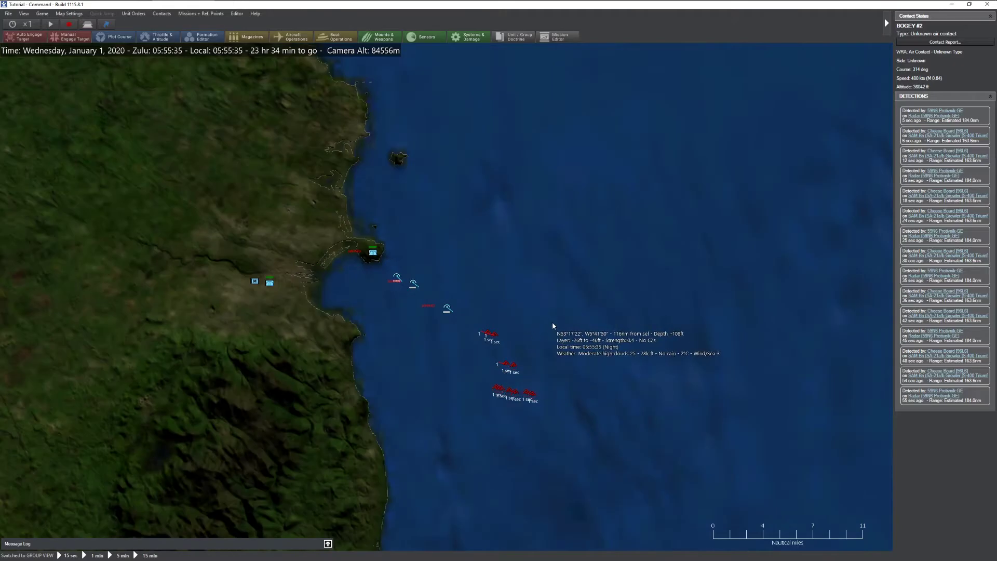
pyautogui.scroll(-5, 553, 325)
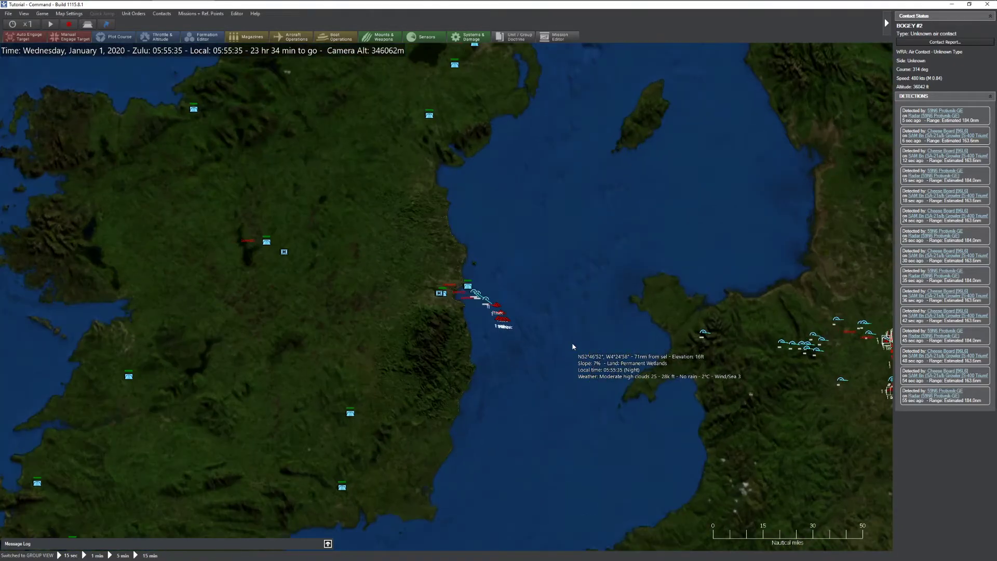
pyautogui.moveTo(576, 337); pyautogui.dragTo(486, 333)
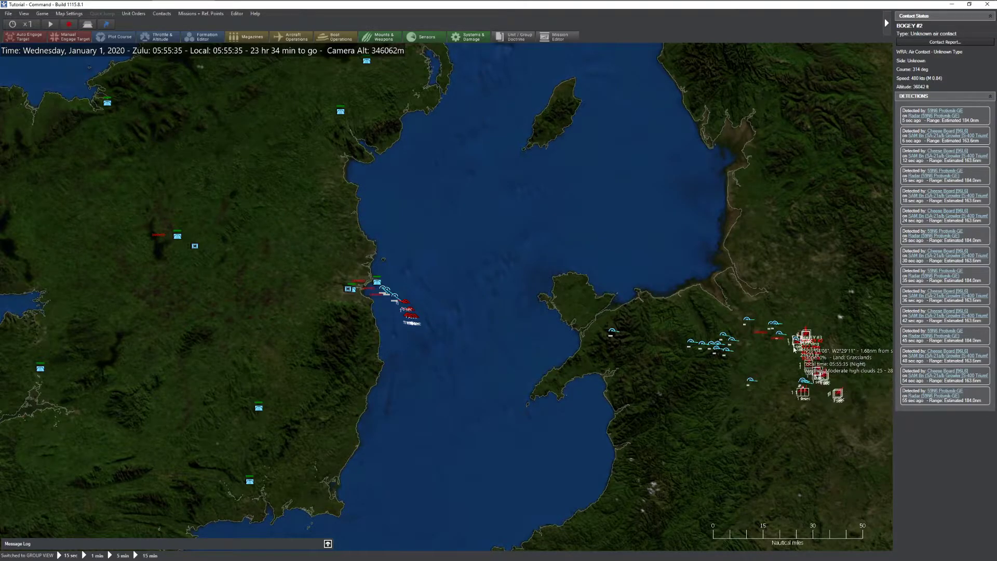
pyautogui.scroll(6, 472, 317)
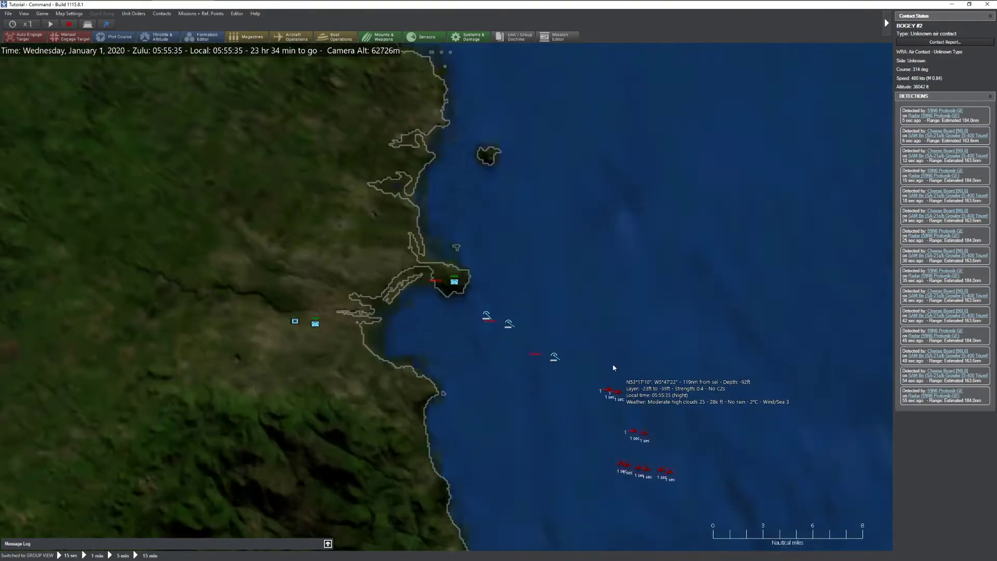
pyautogui.moveTo(613, 368); pyautogui.dragTo(558, 323)
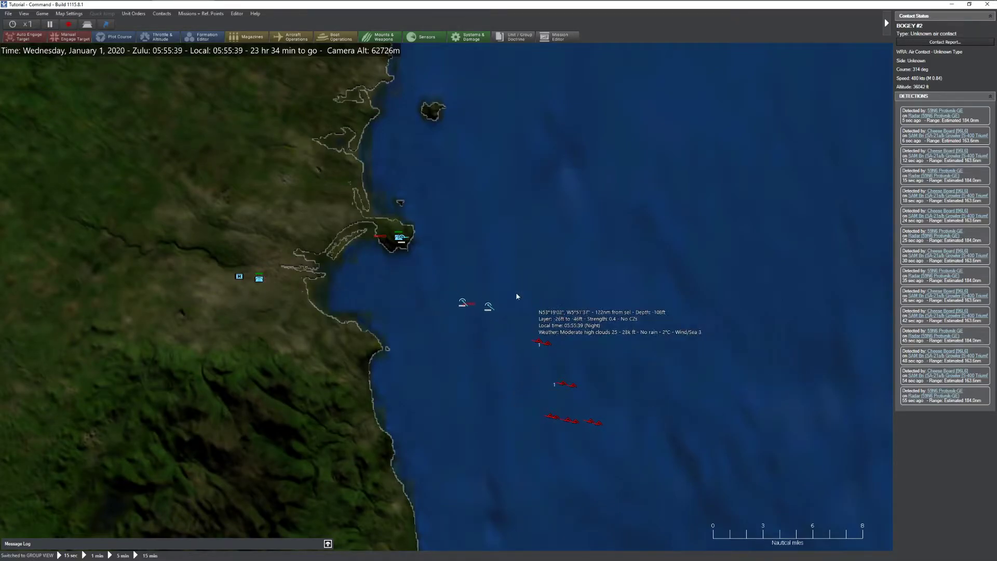
pyautogui.click(399, 238)
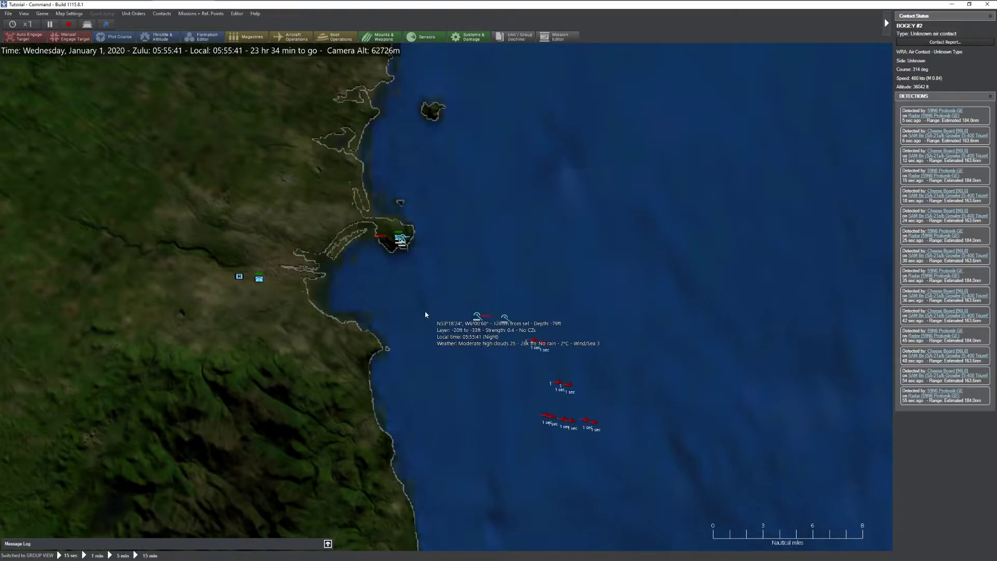
pyautogui.click(259, 279)
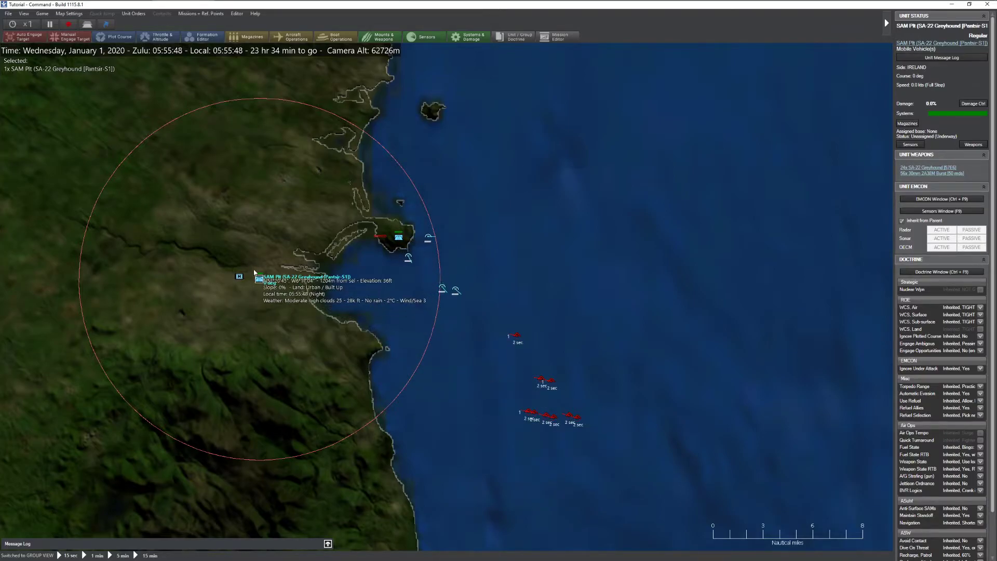
# Step: Raise the time compression to x2 and select the east-coast S-400 Triumf battalion to examine its range and the approaching missiles
pyautogui.press('+')
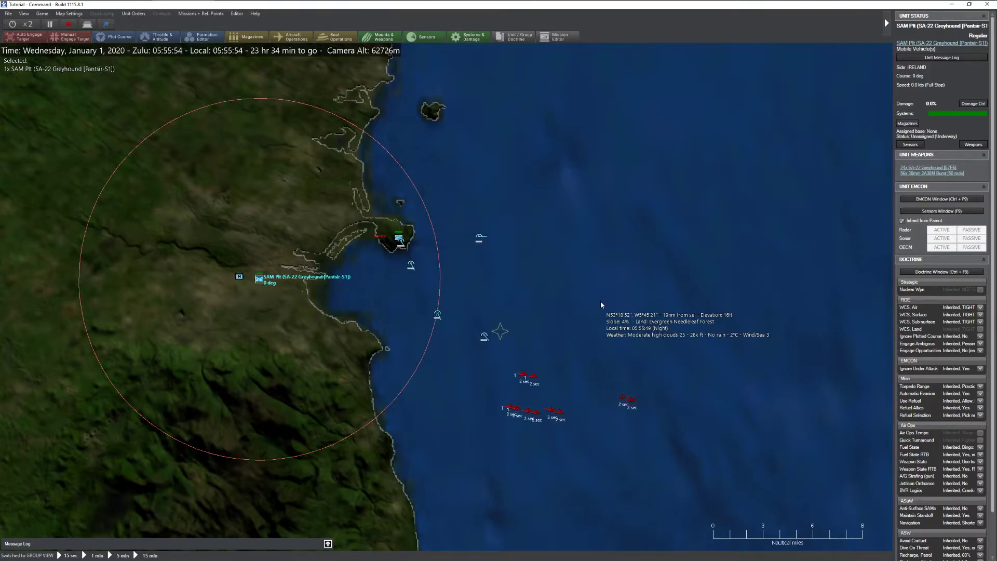
pyautogui.scroll(-3, 604, 296)
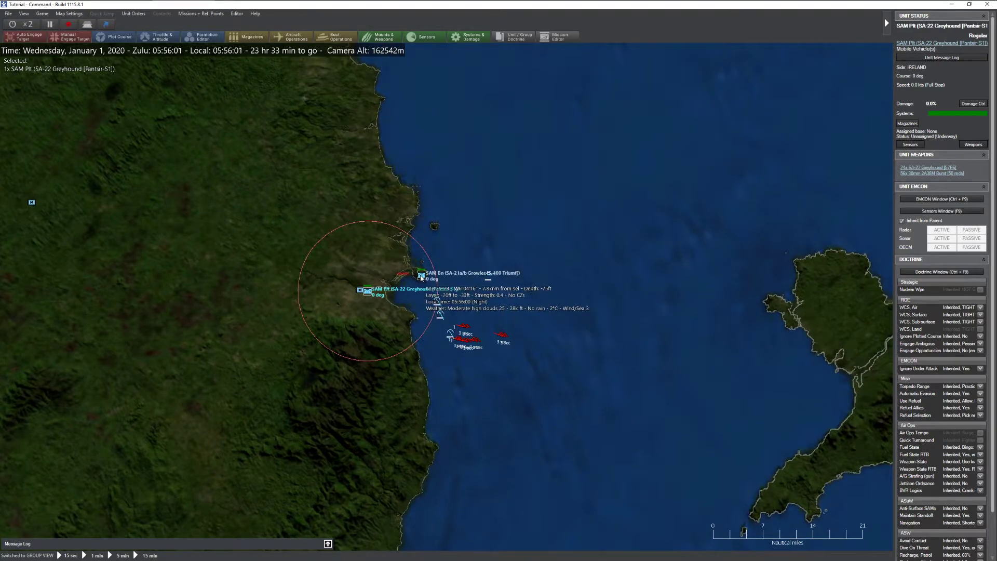
pyautogui.click(421, 276)
pyautogui.scroll(-4, 612, 322)
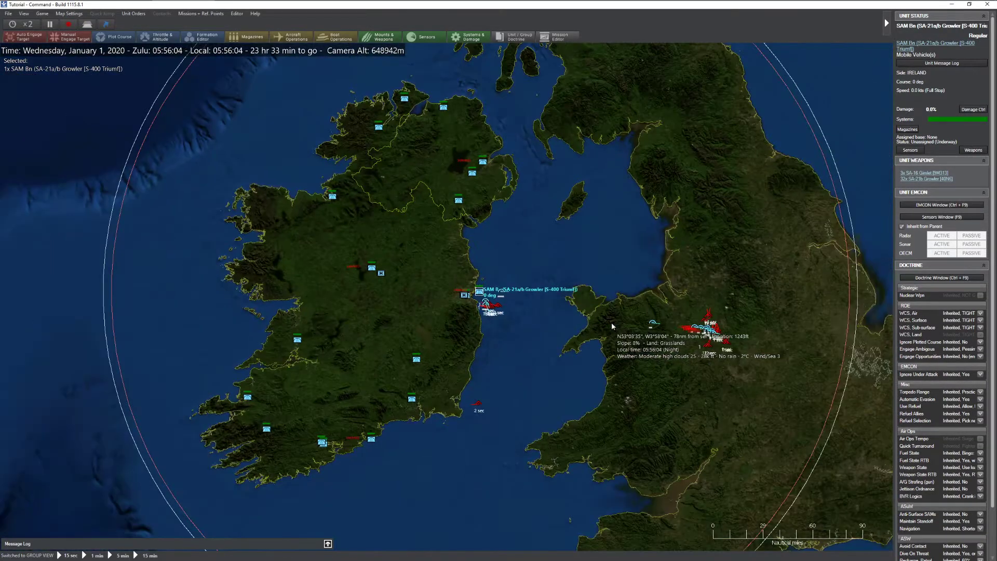
pyautogui.scroll(1, 511, 319)
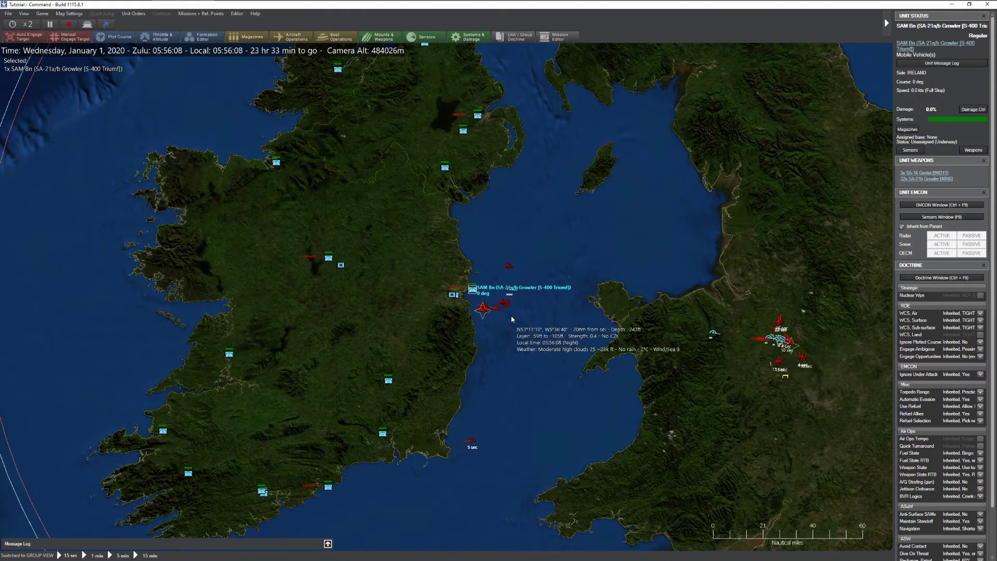
pyautogui.scroll(6, 512, 319)
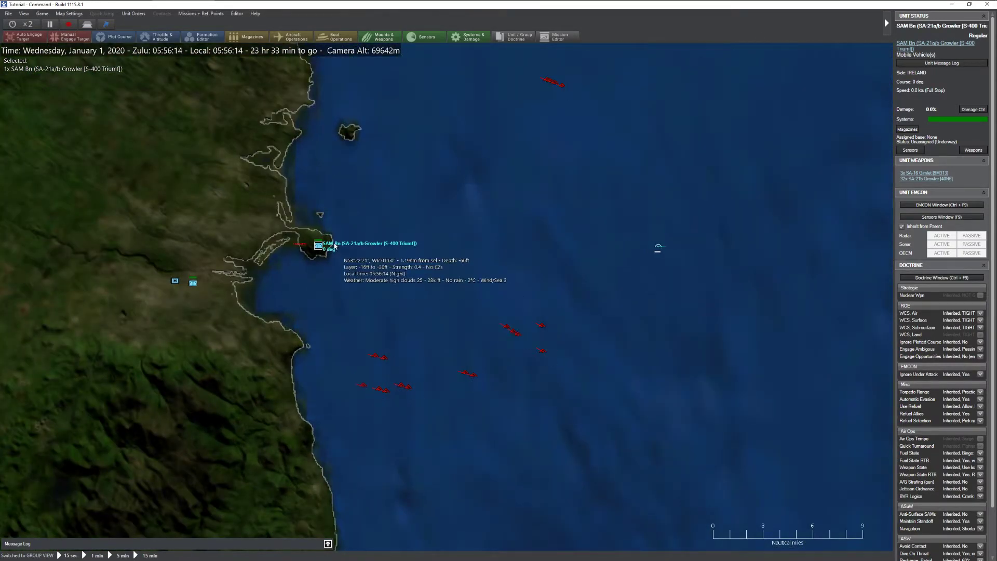
pyautogui.moveTo(318, 269); pyautogui.dragTo(609, 434)
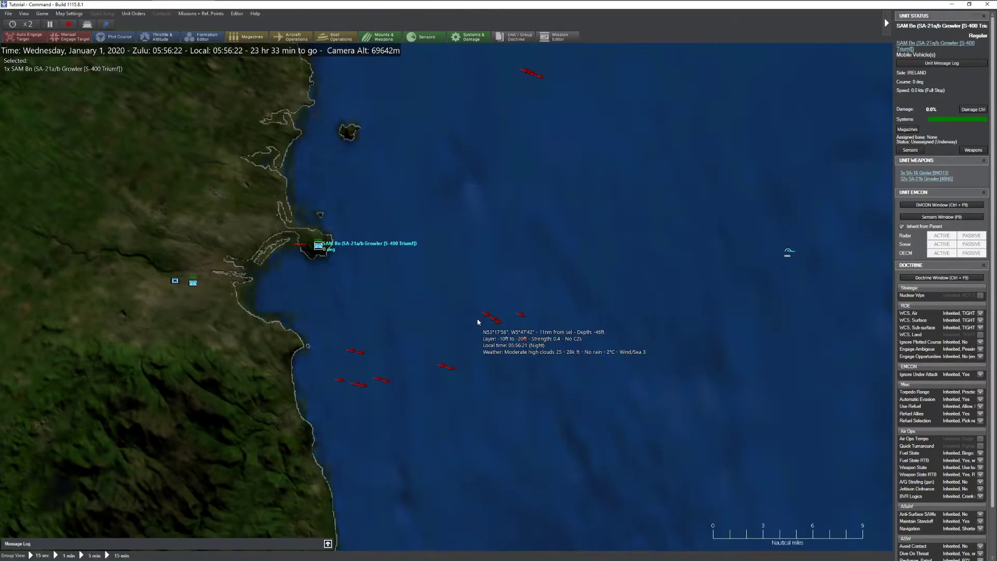
# Step: Run the scenario at x5 time compression and follow the missiles arriving around the S-400 battalion
pyautogui.scroll(-2, 547, 351)
pyautogui.moveTo(545, 311); pyautogui.dragTo(544, 300)
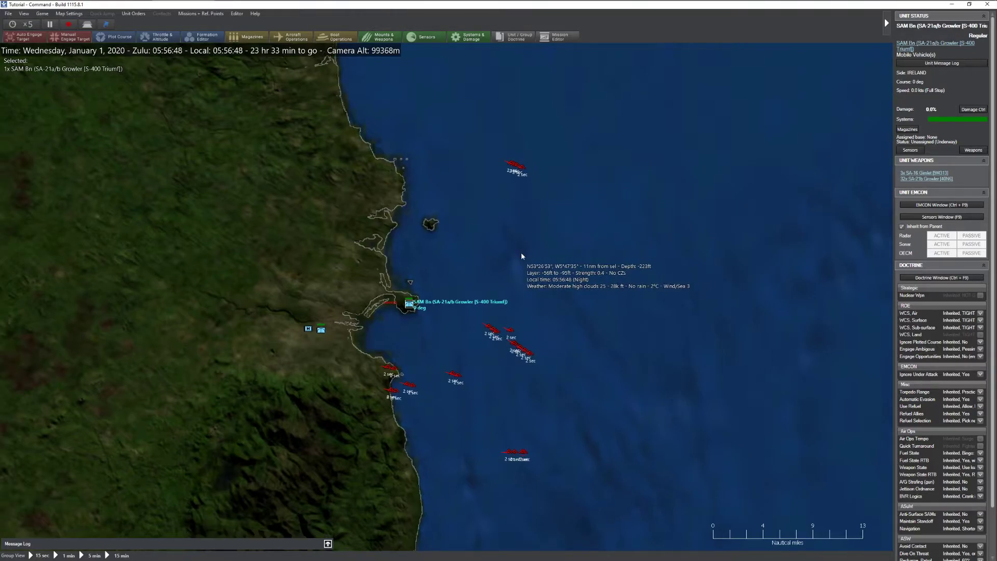
pyautogui.scroll(-2, 521, 253)
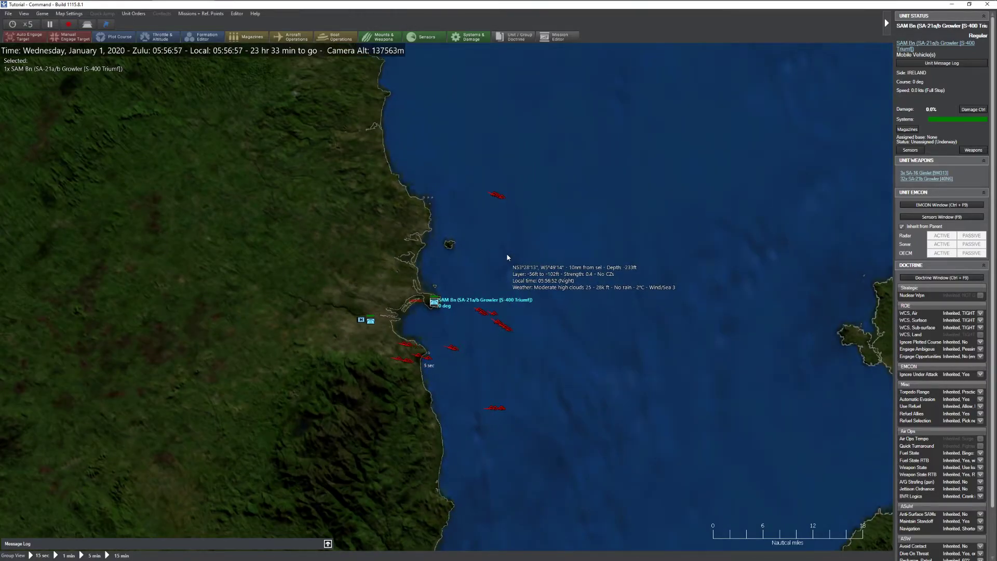
pyautogui.scroll(-2, 506, 260)
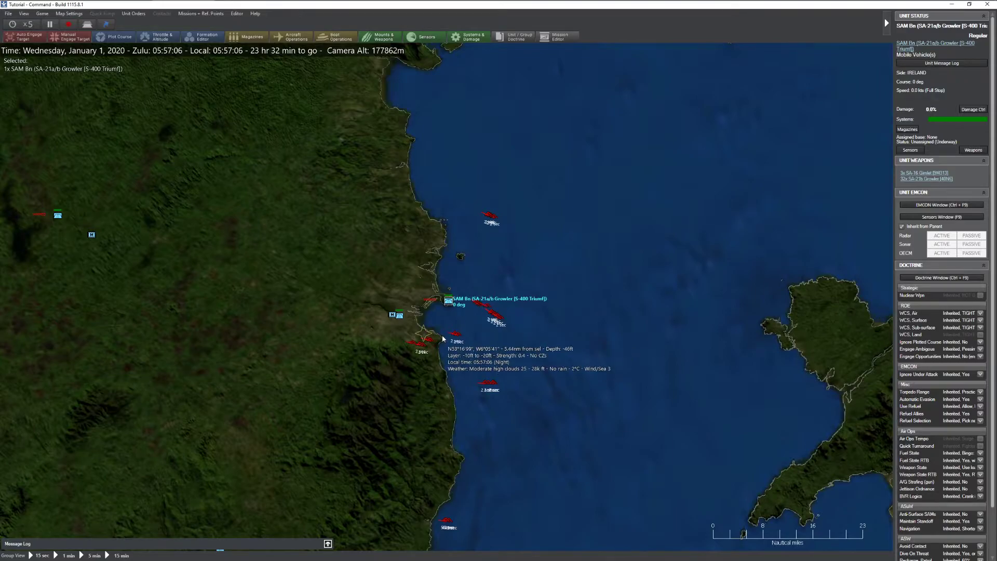
# Step: Take the Pantsir-S1 platoon just inland of the S-400 battalion off inherited EMCON and set its radar active
pyautogui.click(399, 315)
pyautogui.scroll(5, 418, 356)
pyautogui.scroll(6, 419, 355)
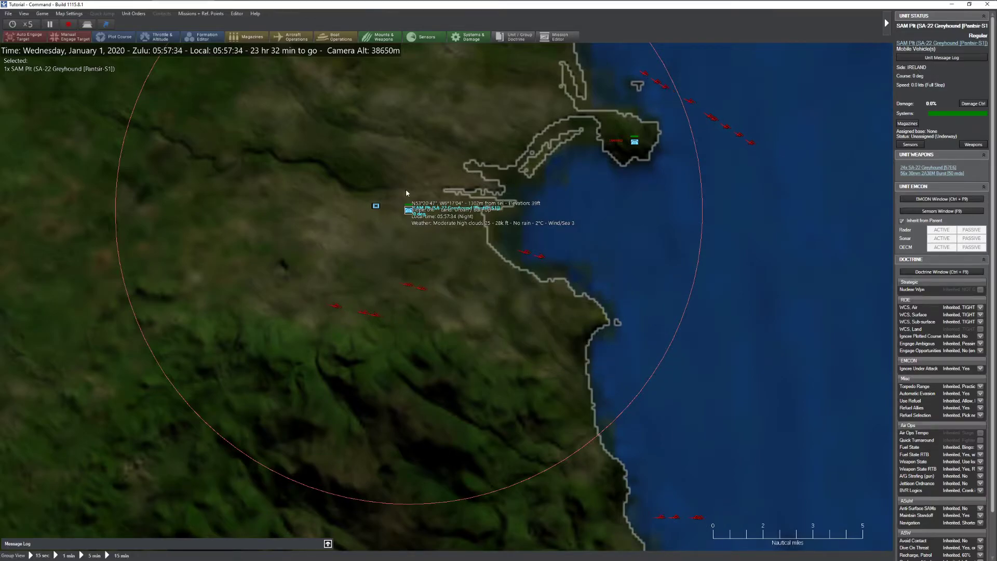
pyautogui.click(939, 222)
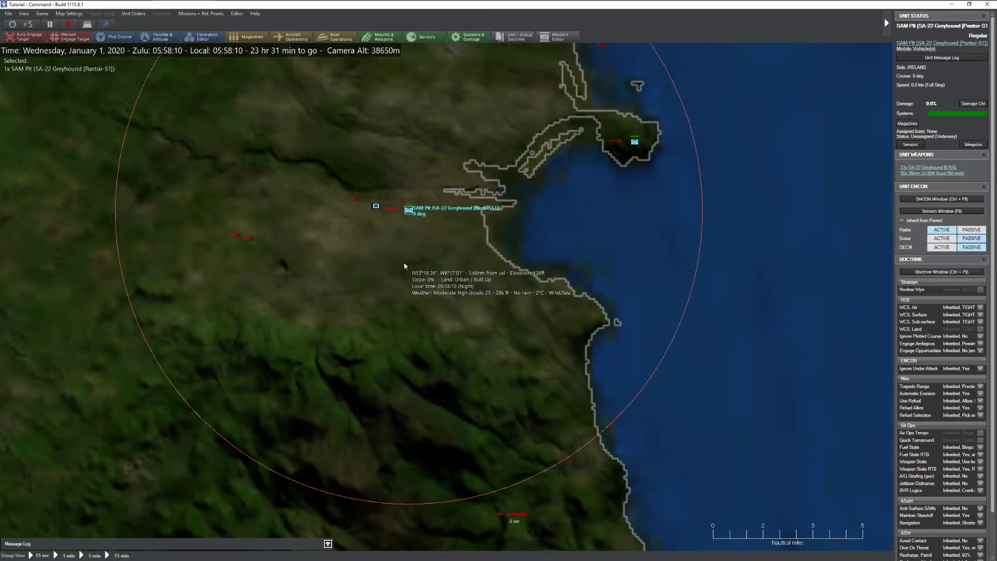
# Step: Take the Pantsir-S1 platoon in inland southeast Ireland off inherited EMCON and set its radar active
pyautogui.scroll(-4, 410, 256)
pyautogui.scroll(-5, 353, 176)
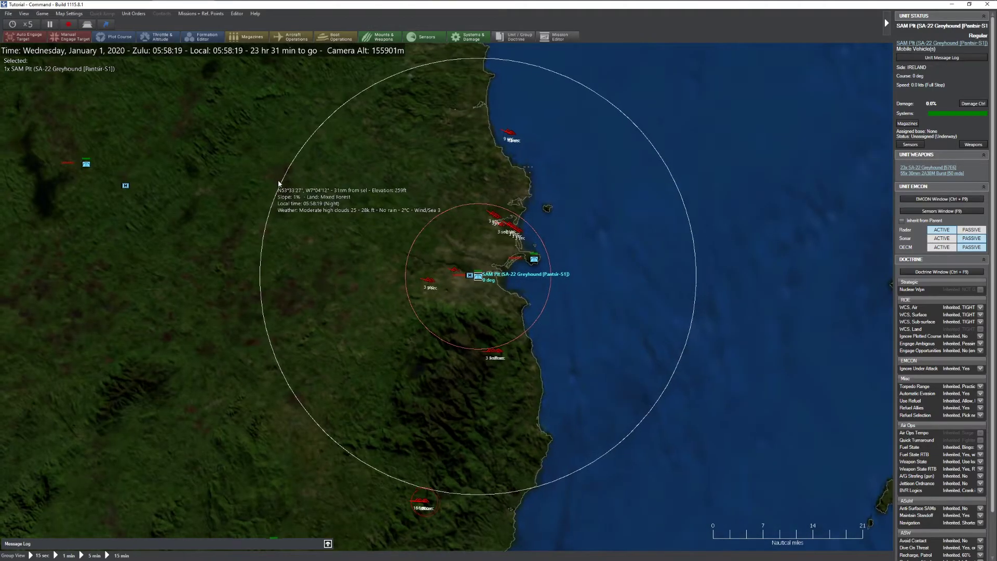
pyautogui.moveTo(382, 254); pyautogui.dragTo(371, 126)
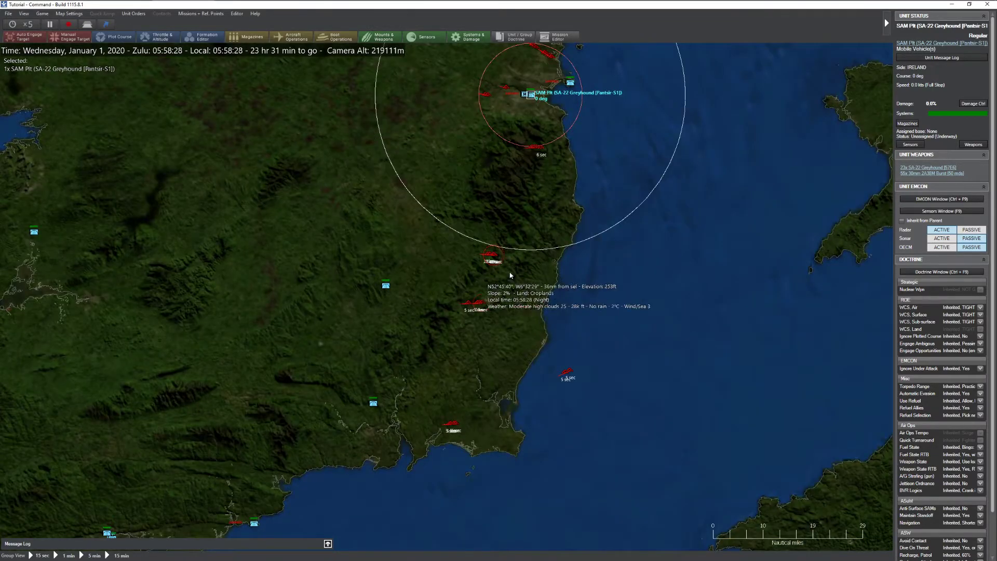
pyautogui.click(391, 286)
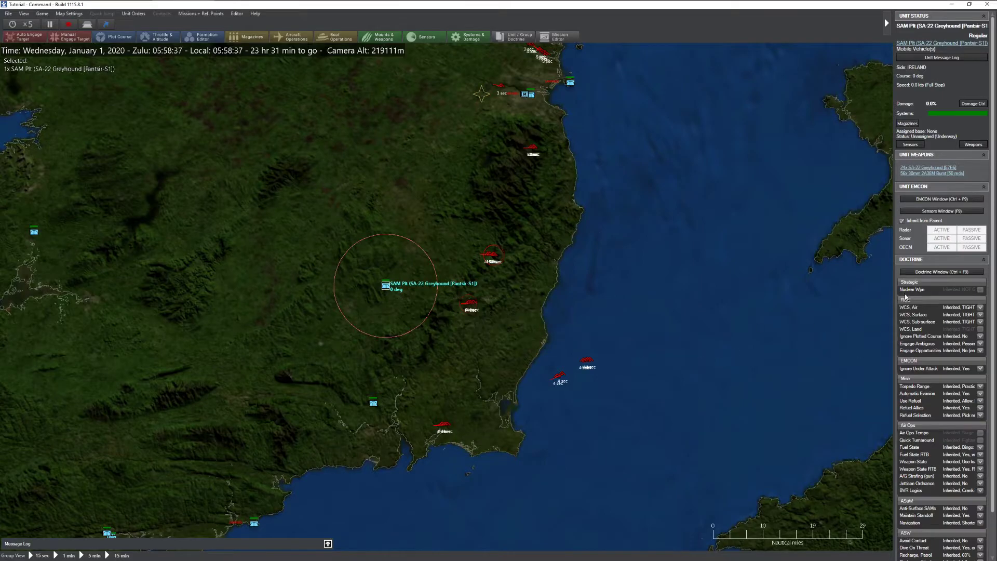
# Step: Activate the southeastern S-300PT-1 battalion's radar independently of its parent's EMCON, and run the scenario on at higher time compression
pyautogui.click(383, 406)
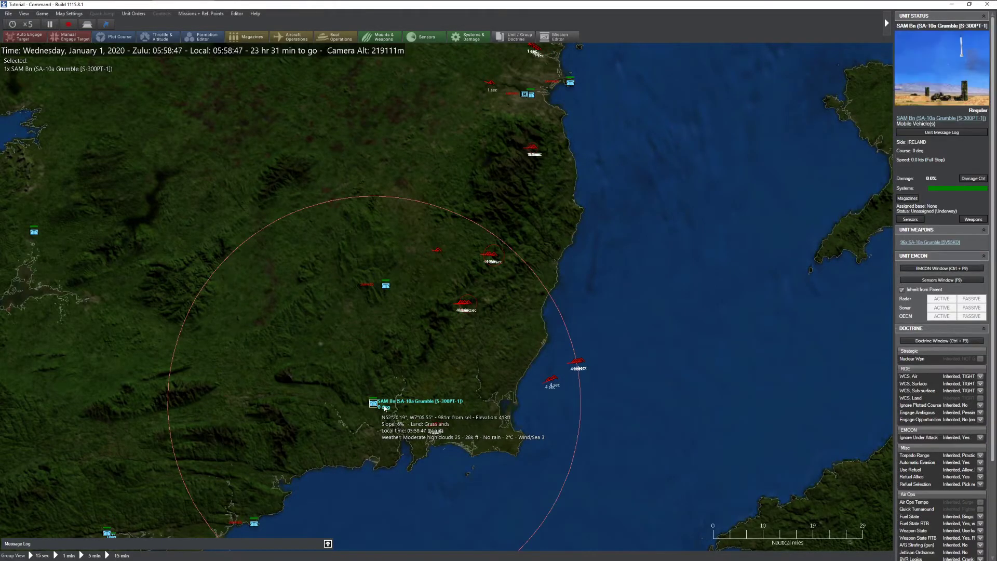
pyautogui.click(924, 292)
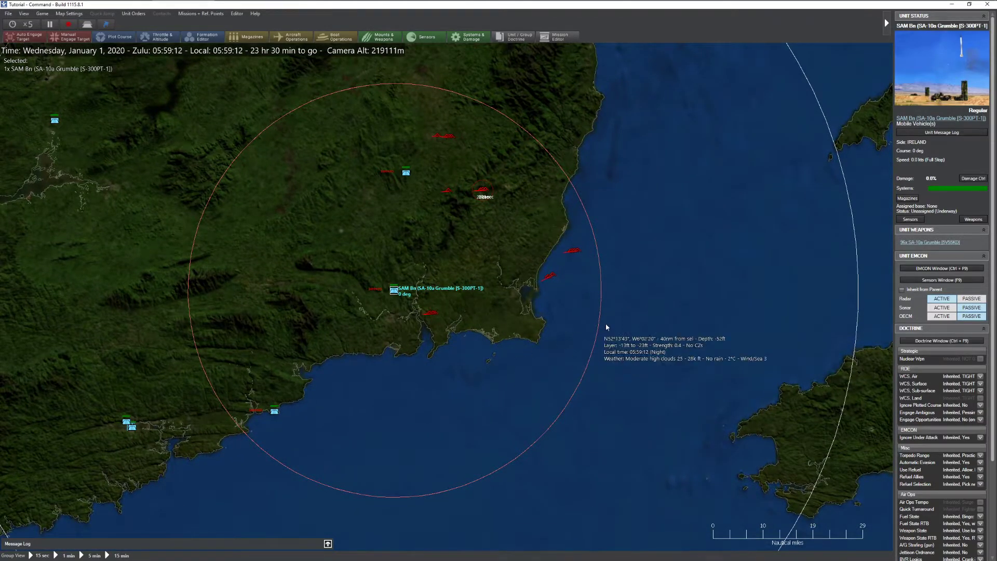
pyautogui.scroll(-3, 650, 294)
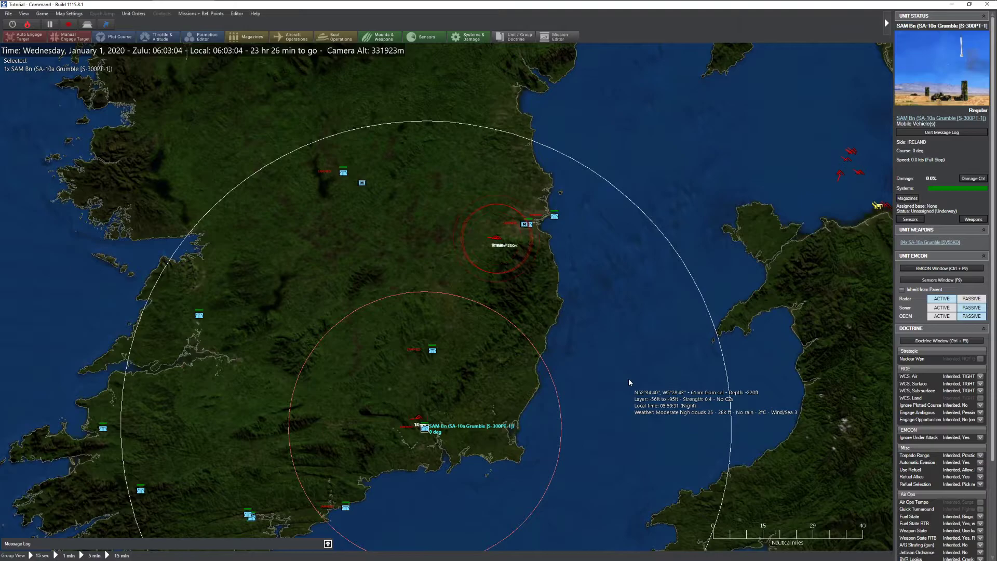
pyautogui.moveTo(718, 194); pyautogui.dragTo(633, 424)
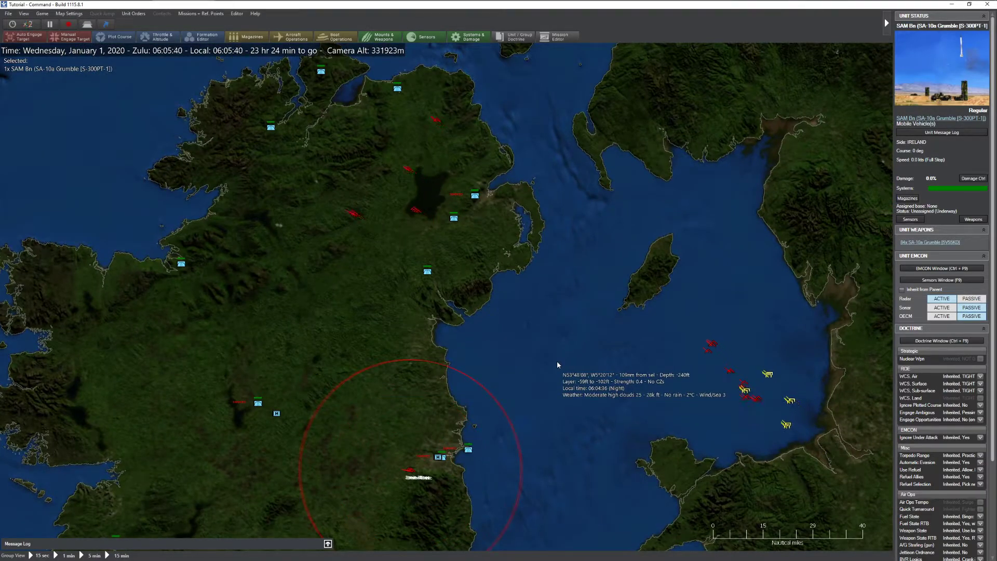
# Step: Take the two Tor-M2KM platoons and the S-300PS battalion in northern Ireland off inherited EMCON and set their radars active
pyautogui.click(397, 88)
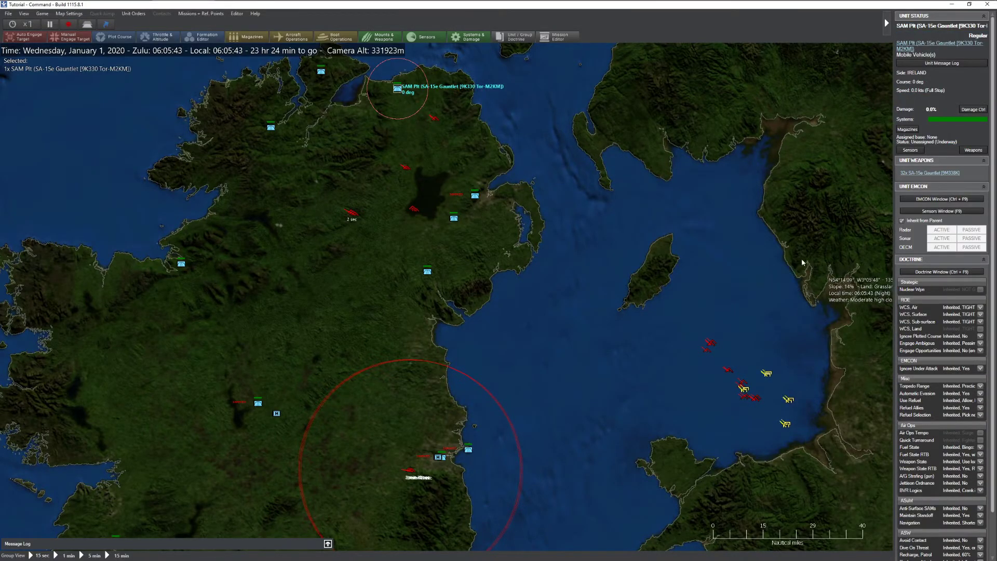
pyautogui.click(941, 229)
pyautogui.click(271, 127)
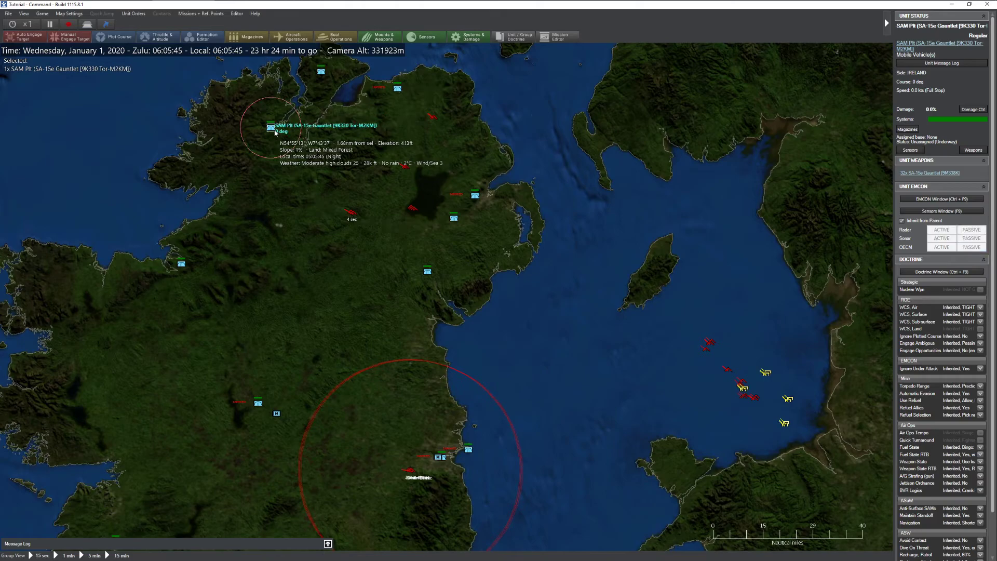
pyautogui.click(930, 223)
pyautogui.click(940, 230)
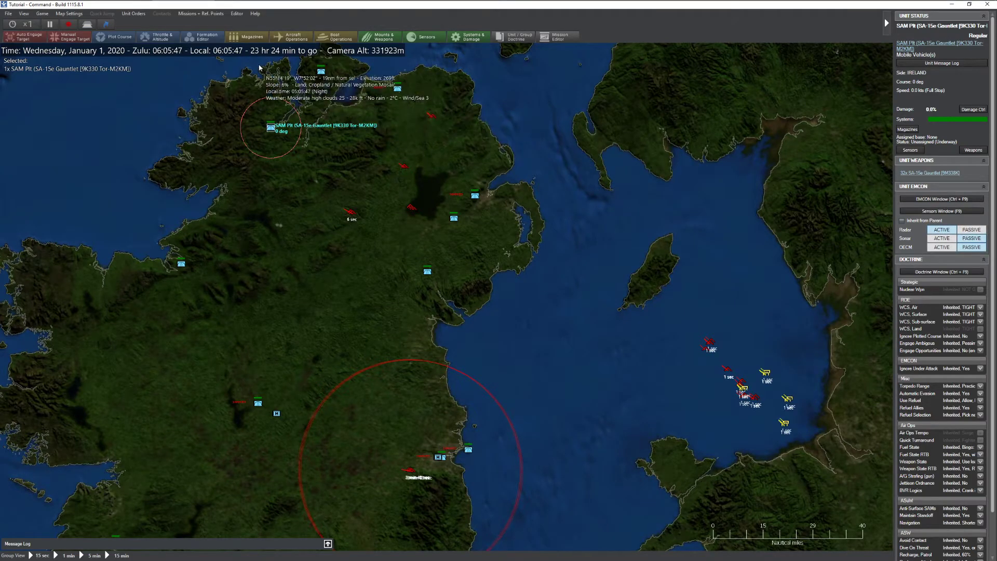
pyautogui.click(321, 72)
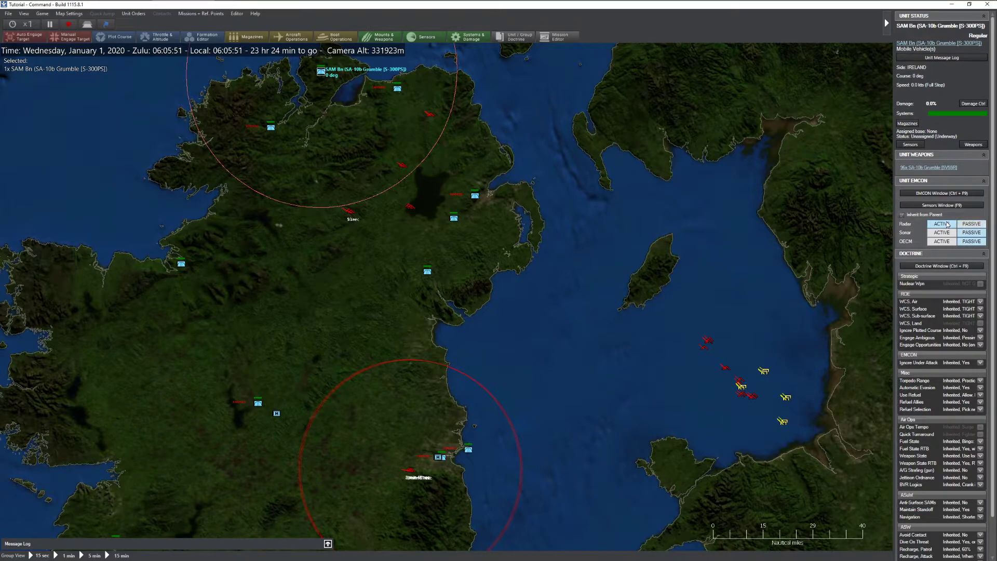
# Step: Inspect the ranges and EMCON settings of the two northeastern Pantsir-S1 platoons and the S-300PM-1 battalion
pyautogui.click(453, 218)
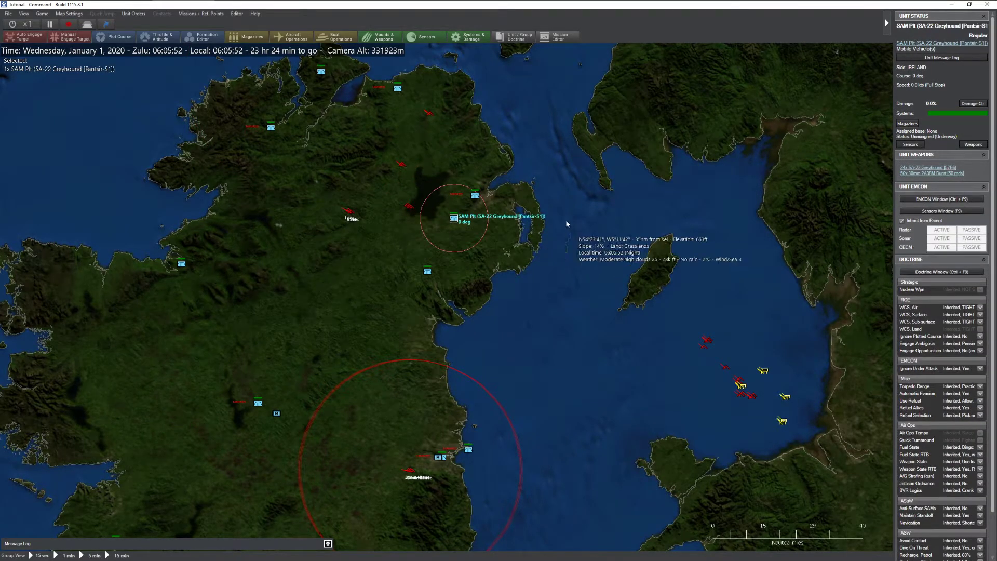
pyautogui.click(480, 200)
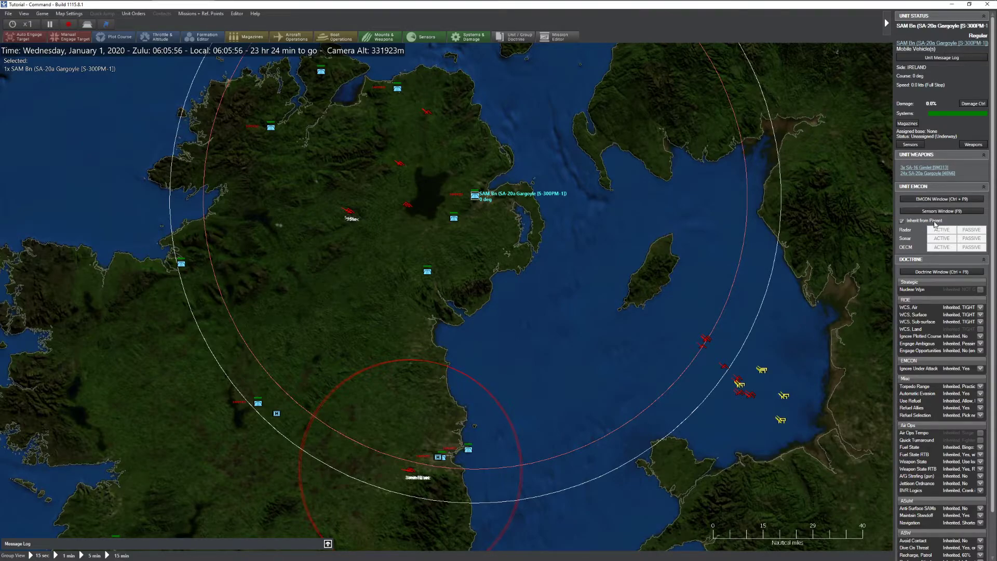
pyautogui.click(426, 271)
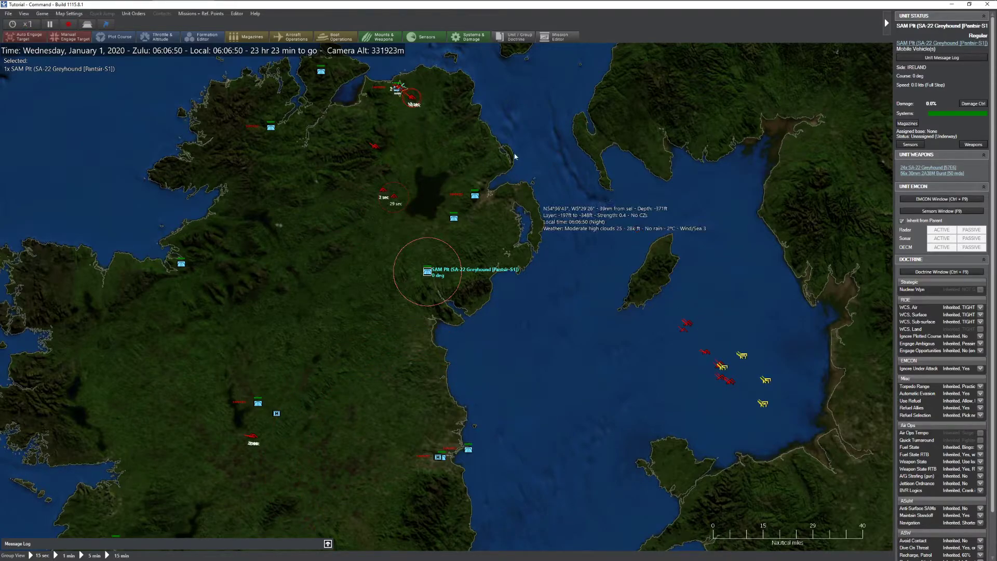
# Step: Examine the missile engagement around the Tor-M2KM platoon near Ireland's north coast while the scenario runs
pyautogui.scroll(5, 519, 178)
pyautogui.scroll(4, 547, 382)
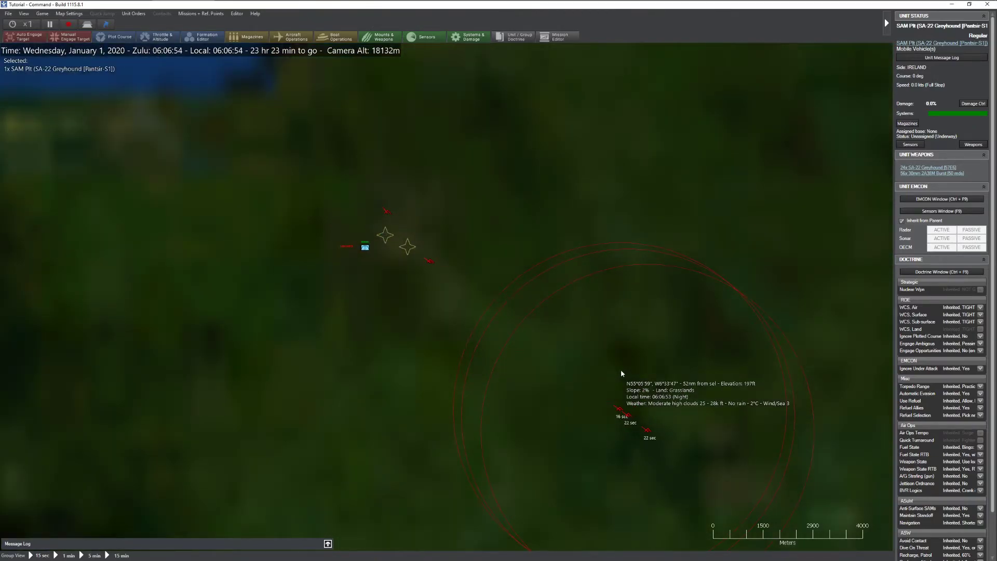
pyautogui.scroll(-6, 619, 369)
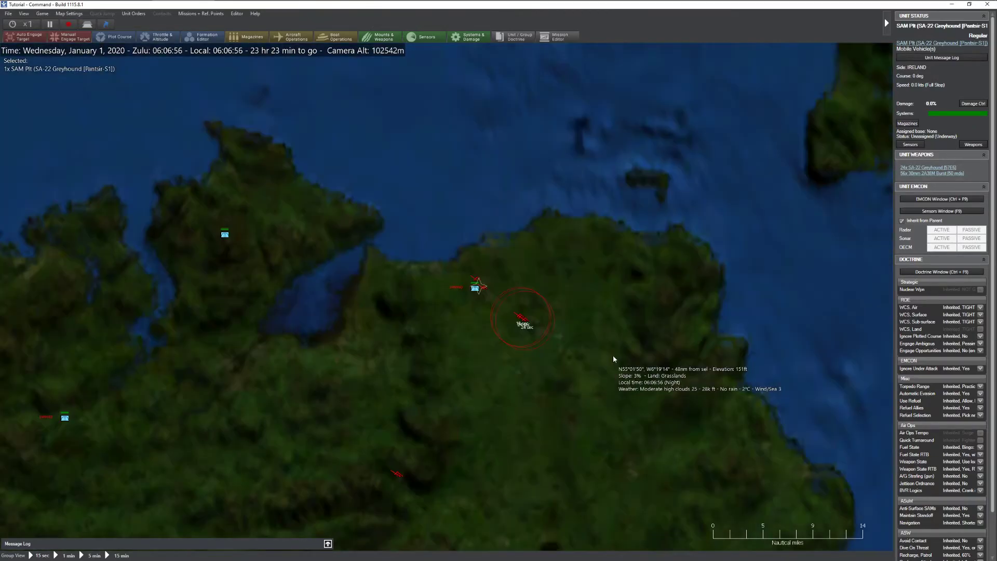
pyautogui.scroll(-2, 581, 351)
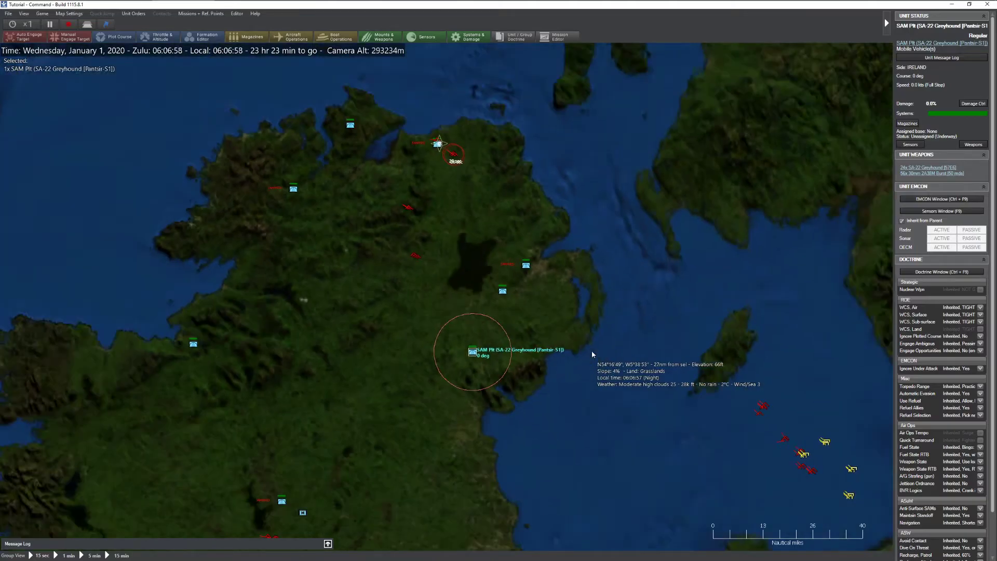
# Step: Run the scenario on at x5 time compression and select the hostile aircraft contacts over the Irish Sea
pyautogui.moveTo(591, 351); pyautogui.dragTo(596, 231)
pyautogui.scroll(-2, 592, 237)
pyautogui.press('+')
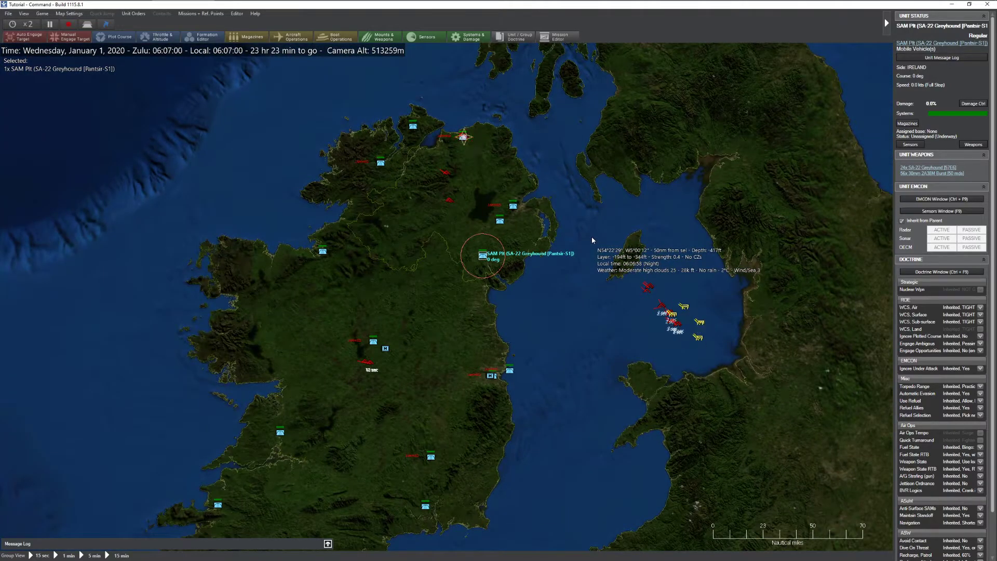
pyautogui.moveTo(709, 370); pyautogui.dragTo(707, 369)
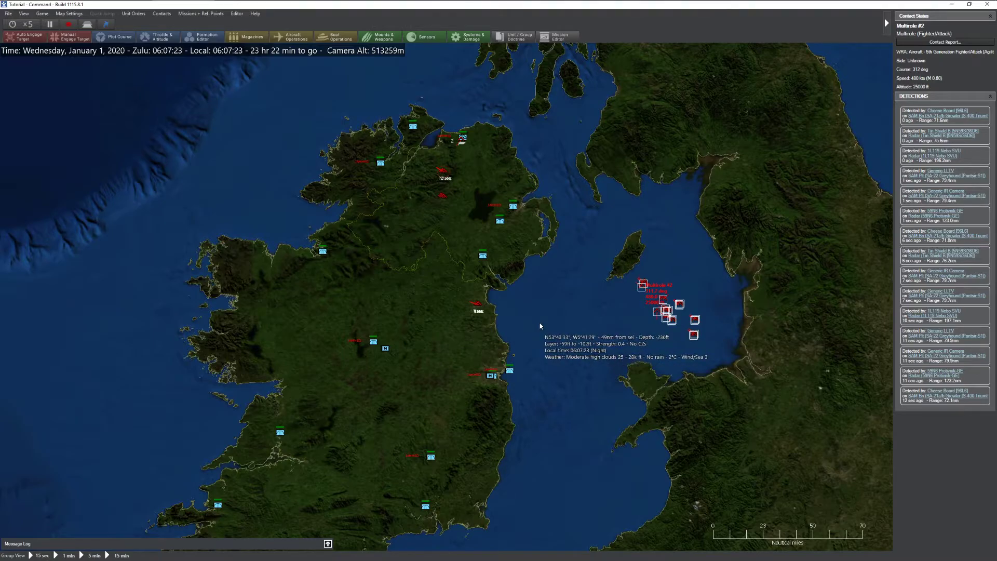
pyautogui.moveTo(540, 323); pyautogui.dragTo(546, 294)
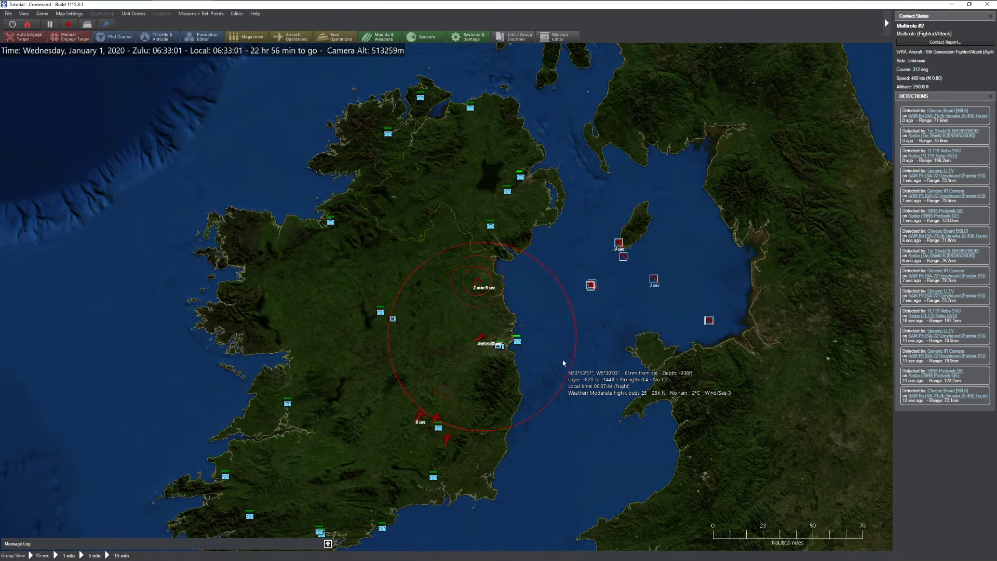
pyautogui.moveTo(517, 514); pyautogui.dragTo(552, 303)
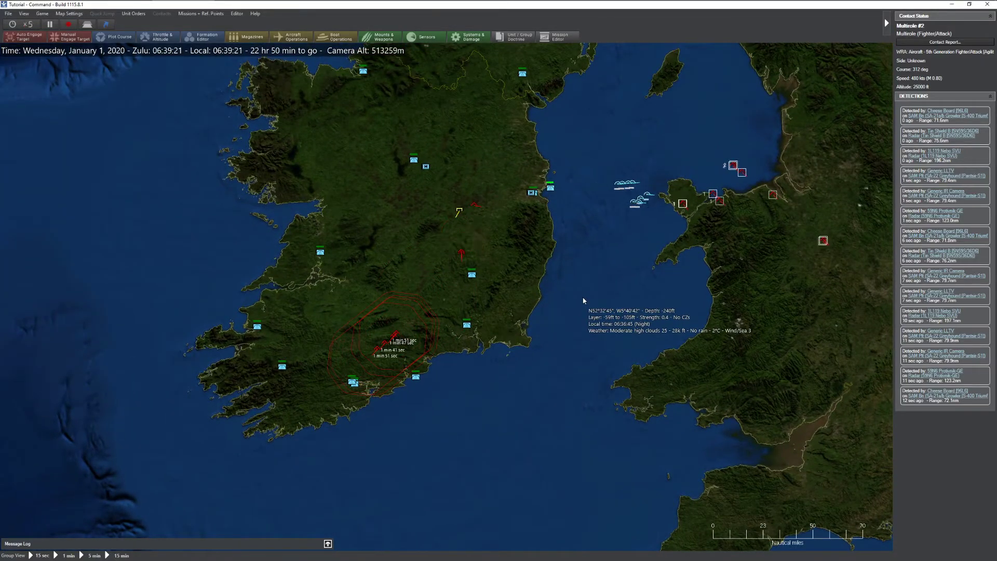
# Step: Take the Tor-M2KM and Strela-10 platoons on Ireland's south coast off inherited EMCON and set their radars active
pyautogui.click(353, 382)
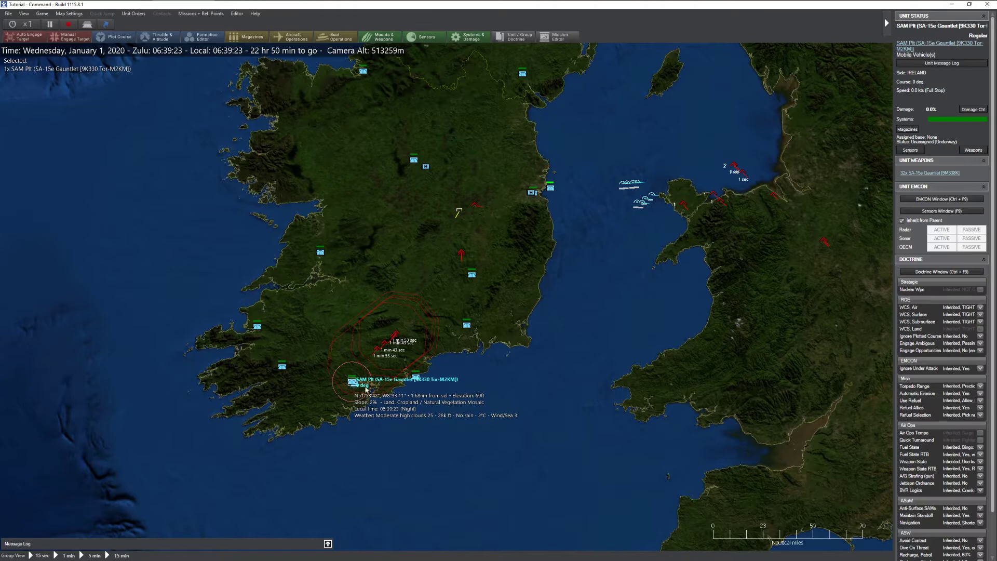
pyautogui.click(940, 222)
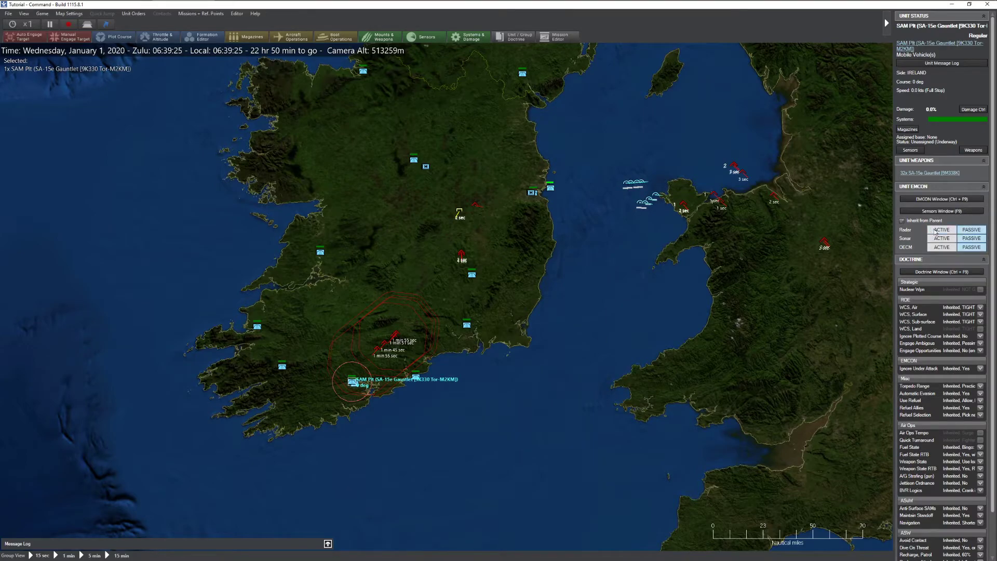
pyautogui.click(935, 232)
pyautogui.click(354, 383)
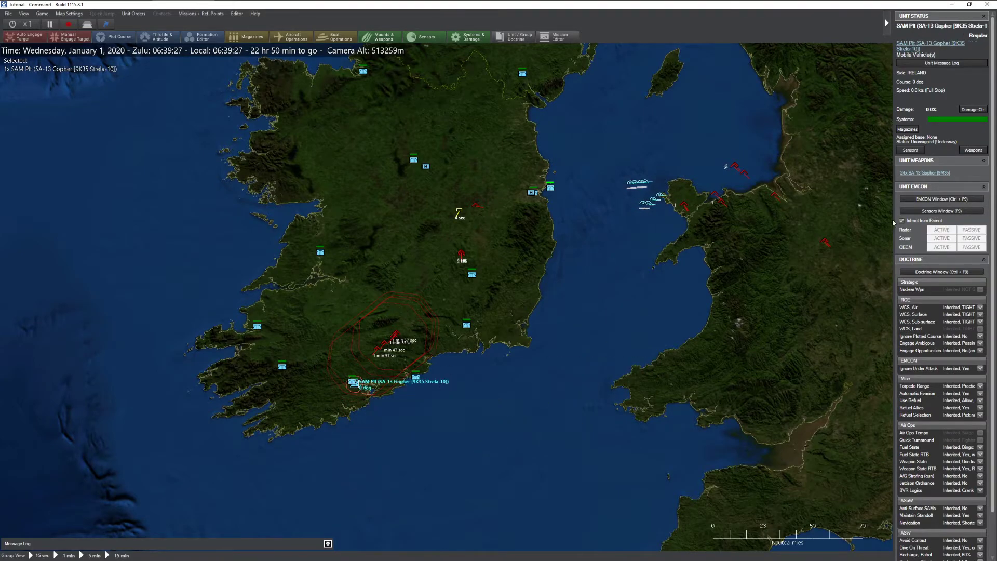
pyautogui.click(929, 222)
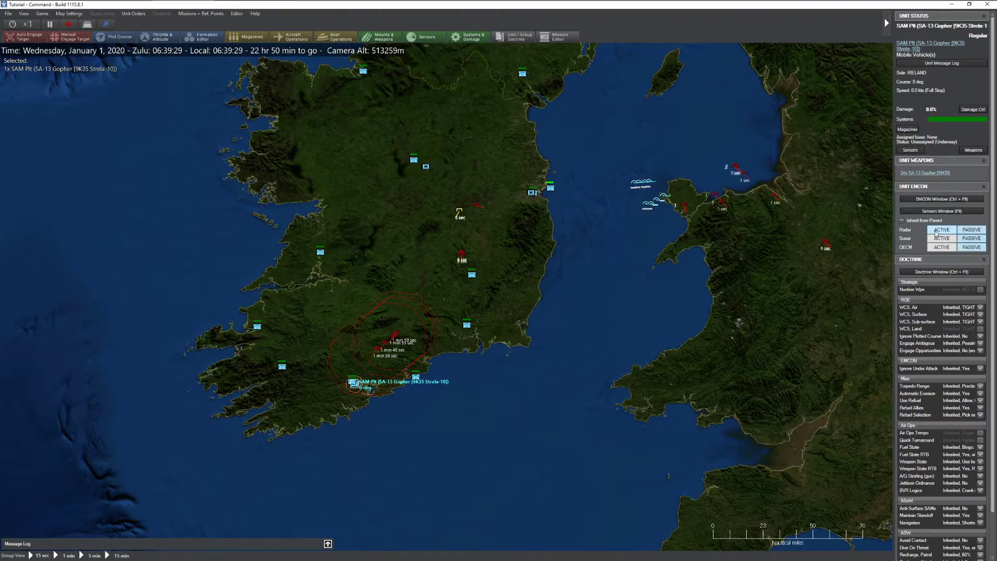
pyautogui.click(941, 230)
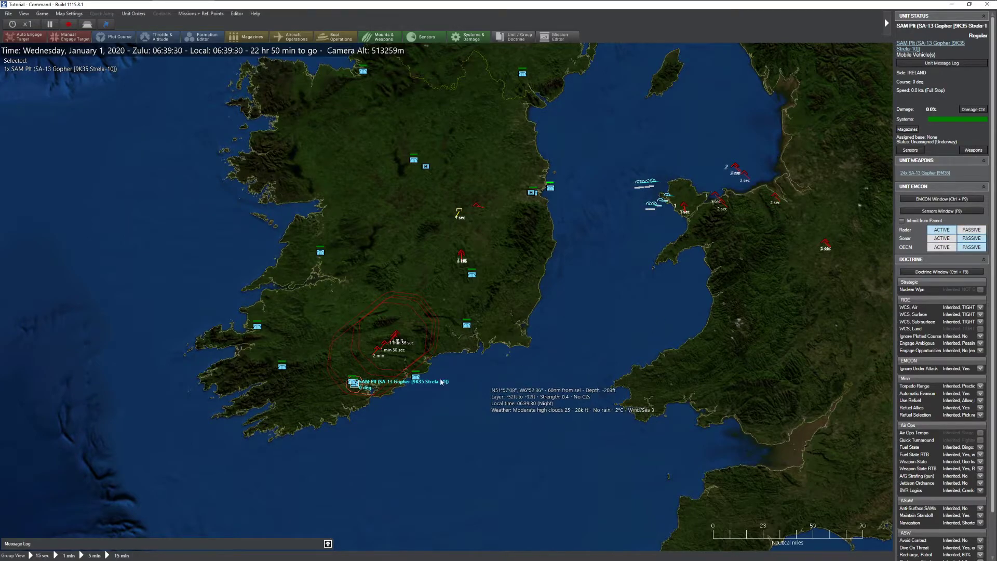
# Step: Activate the radar of the southwestern S-300PM battalion independently of its parent's EMCON
pyautogui.click(281, 366)
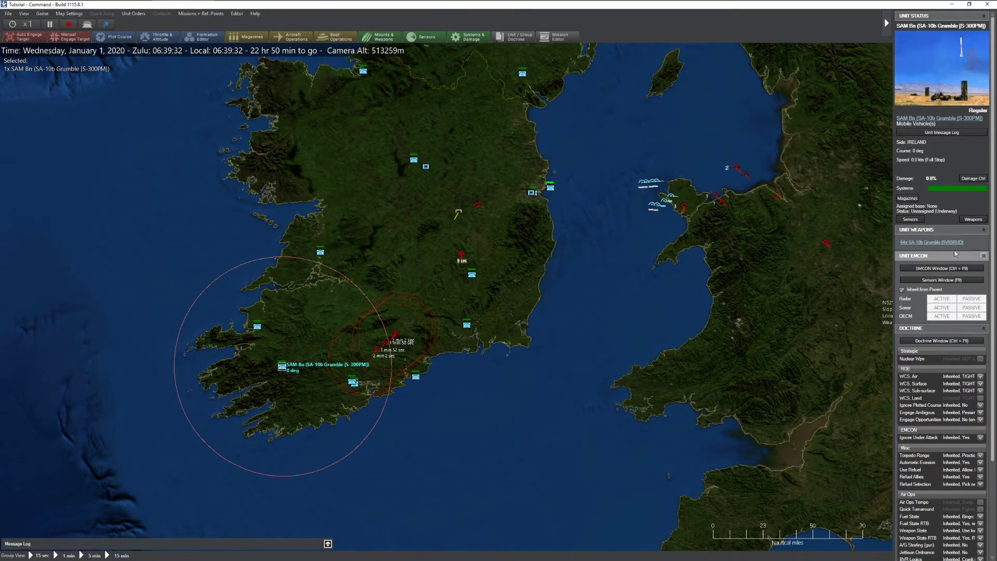
pyautogui.click(921, 293)
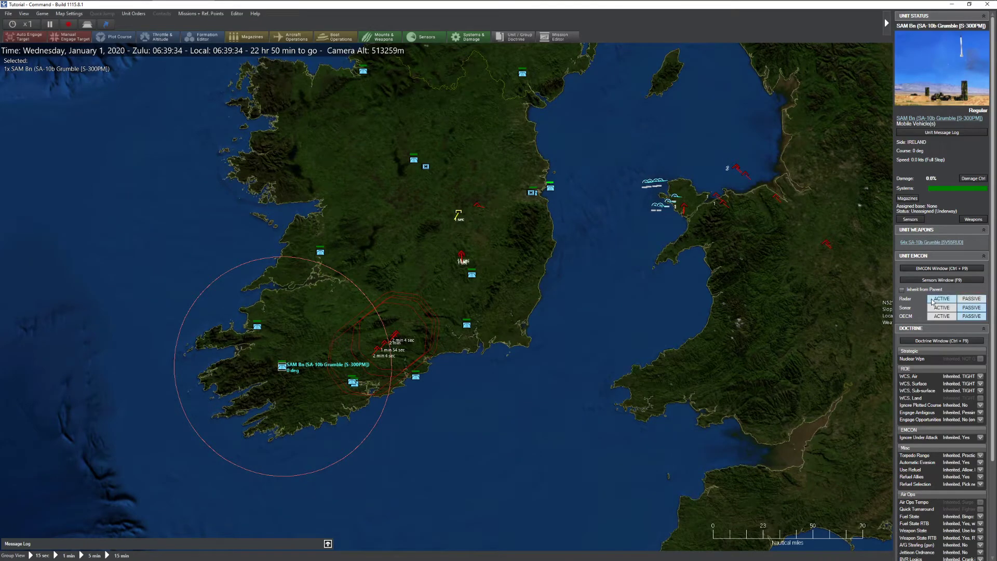
pyautogui.click(932, 300)
# Step: Run the scenario on at higher time compression and inspect the status of the S-400 battalion on the east coast
pyautogui.press('+')
pyautogui.press('+')
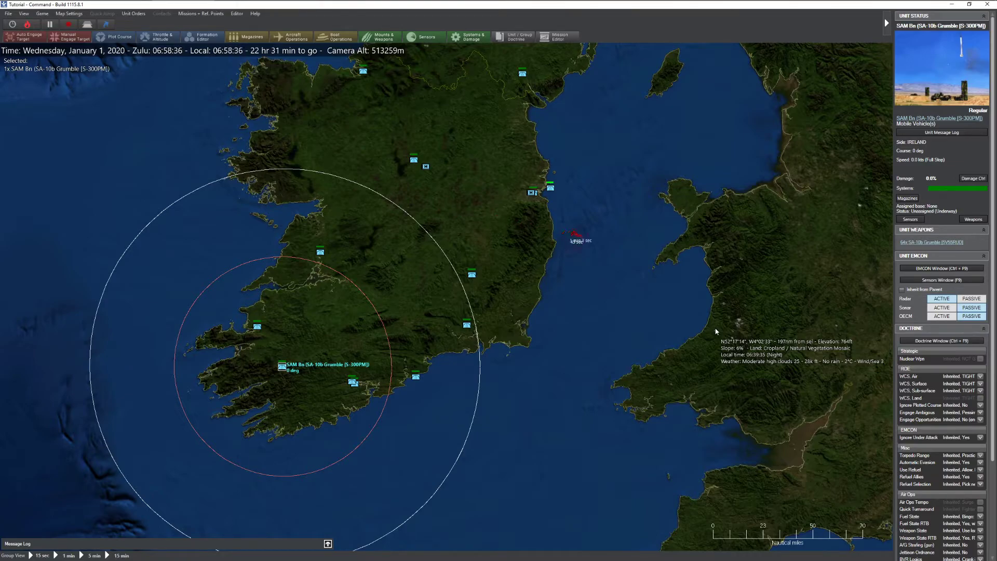
pyautogui.click(552, 188)
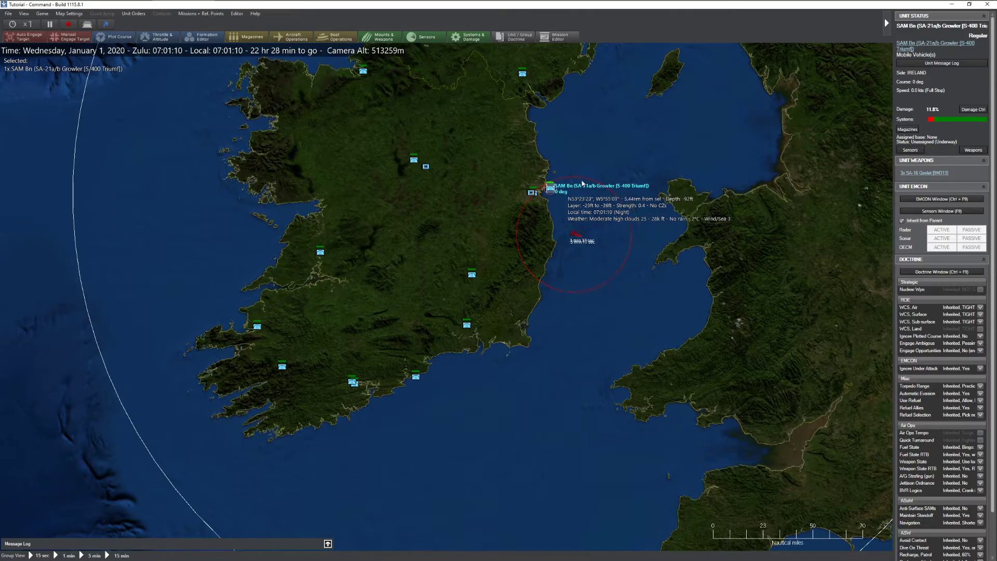
pyautogui.scroll(-2, 593, 295)
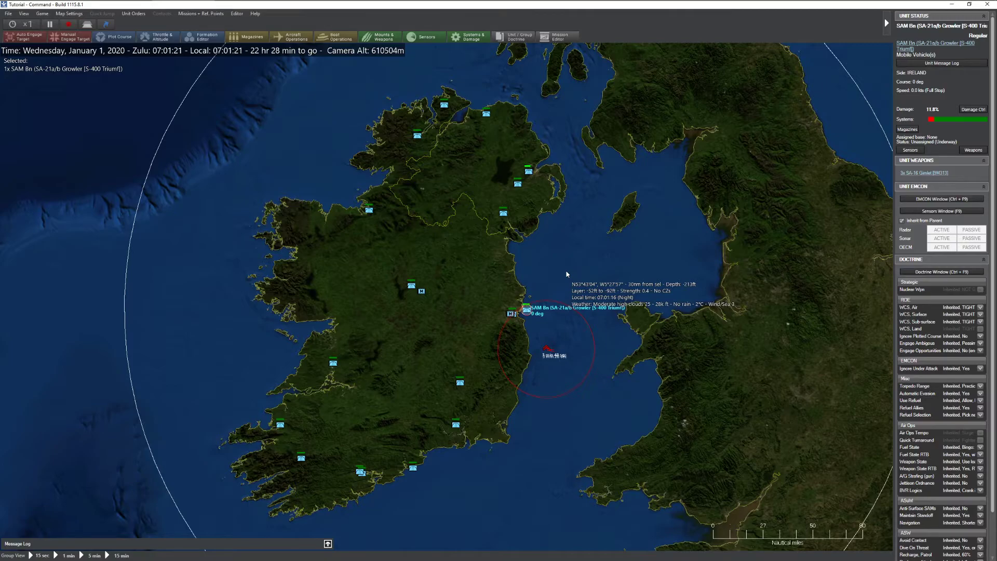
# Step: Open the Losses & Expenditures report and review Ireland's lost buildings, bunkers, structures and launchers
pyautogui.click(30, 15)
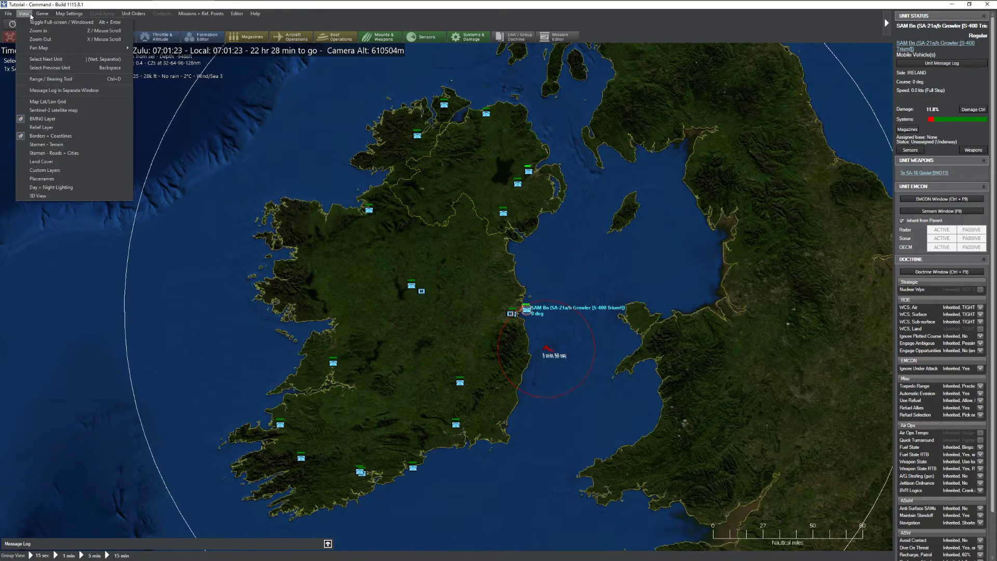
pyautogui.moveTo(42, 14)
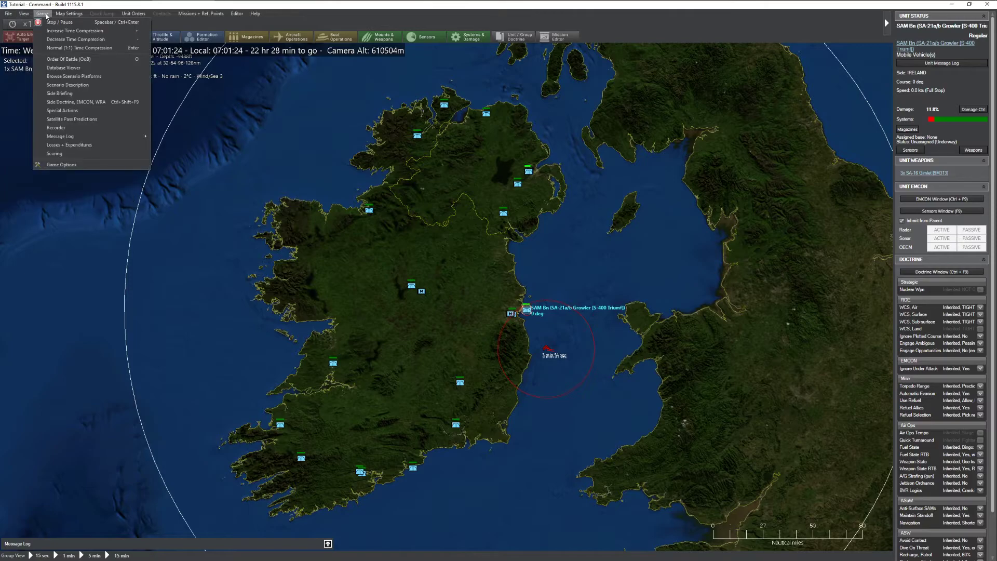
pyautogui.click(96, 146)
pyautogui.moveTo(484, 217); pyautogui.dragTo(459, 182)
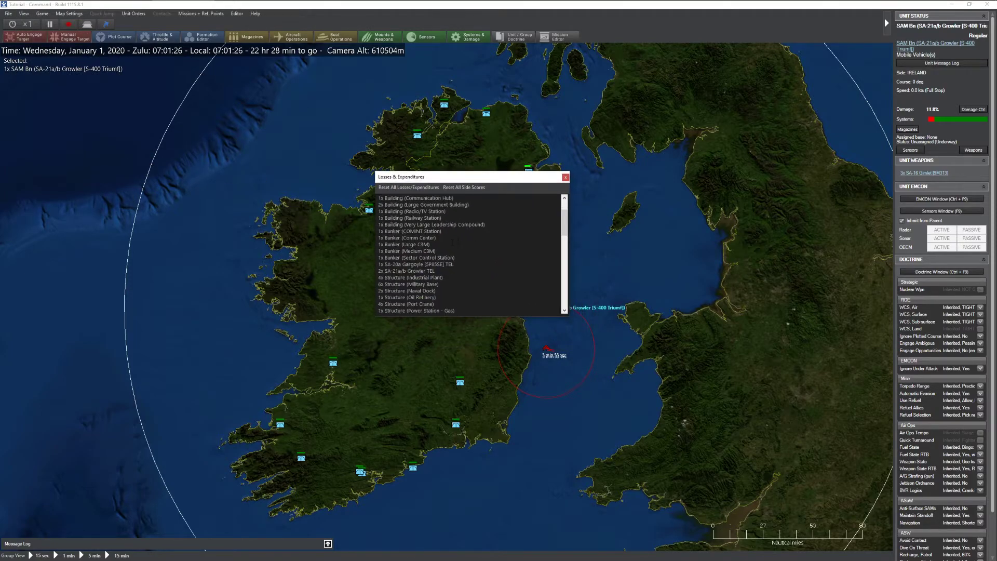
pyautogui.moveTo(385, 238); pyautogui.dragTo(440, 297)
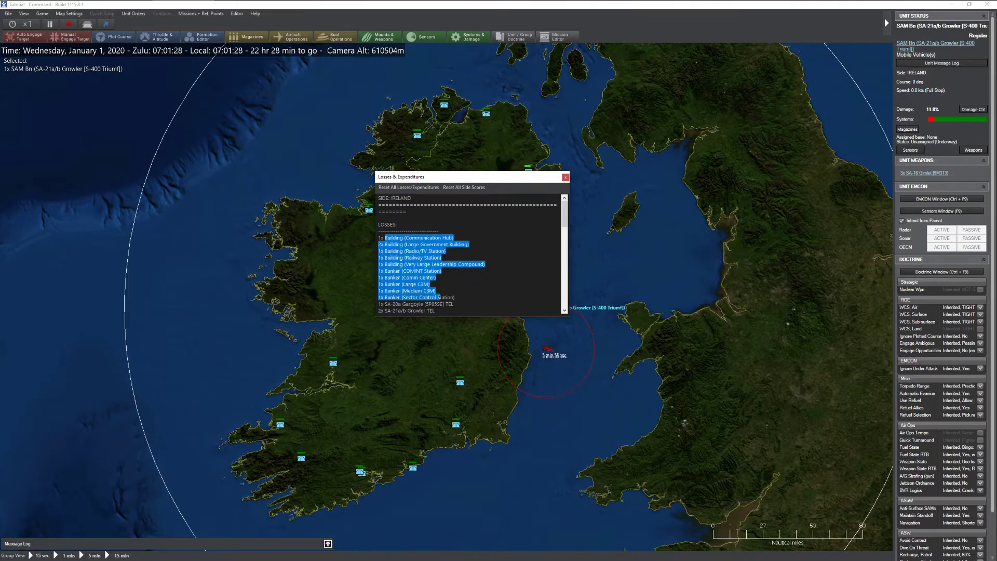
pyautogui.scroll(-2, 444, 295)
pyautogui.scroll(-1, 444, 295)
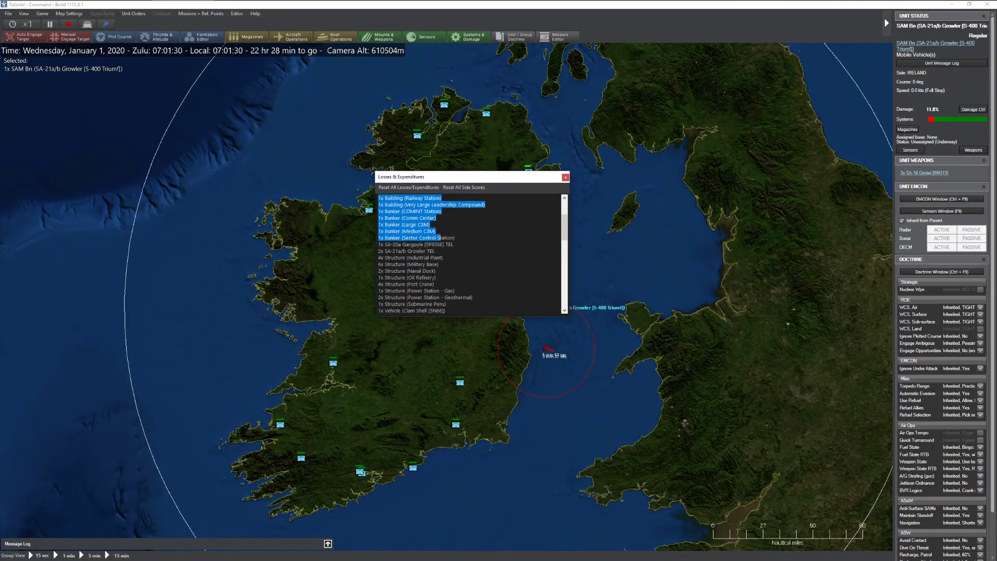
pyautogui.moveTo(387, 251); pyautogui.dragTo(445, 291)
pyautogui.moveTo(432, 257); pyautogui.dragTo(433, 264)
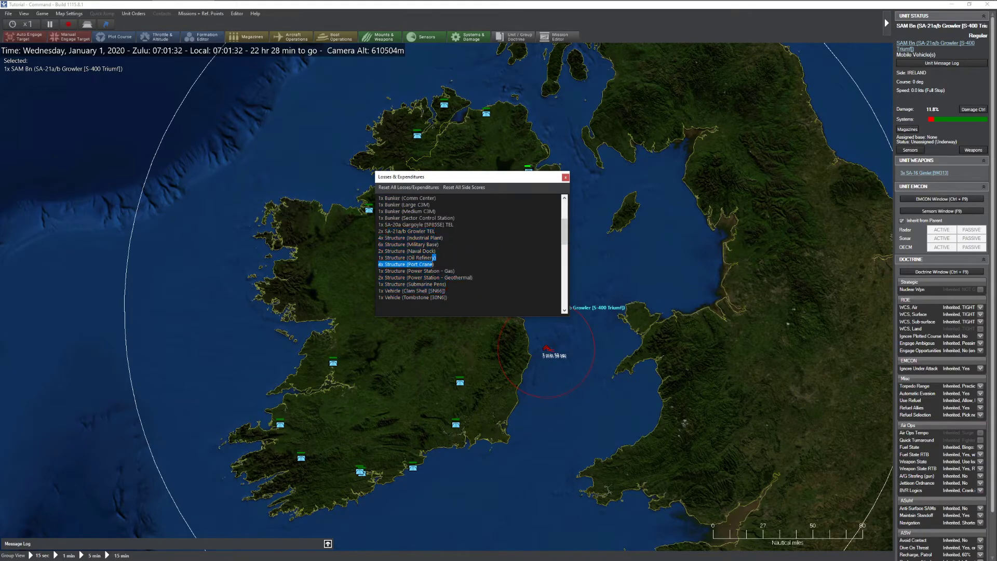
pyautogui.click(434, 258)
# Step: Review Ireland's weapon expenditures in the Losses & Expenditures report
pyautogui.scroll(-1, 433, 251)
pyautogui.scroll(1, 435, 271)
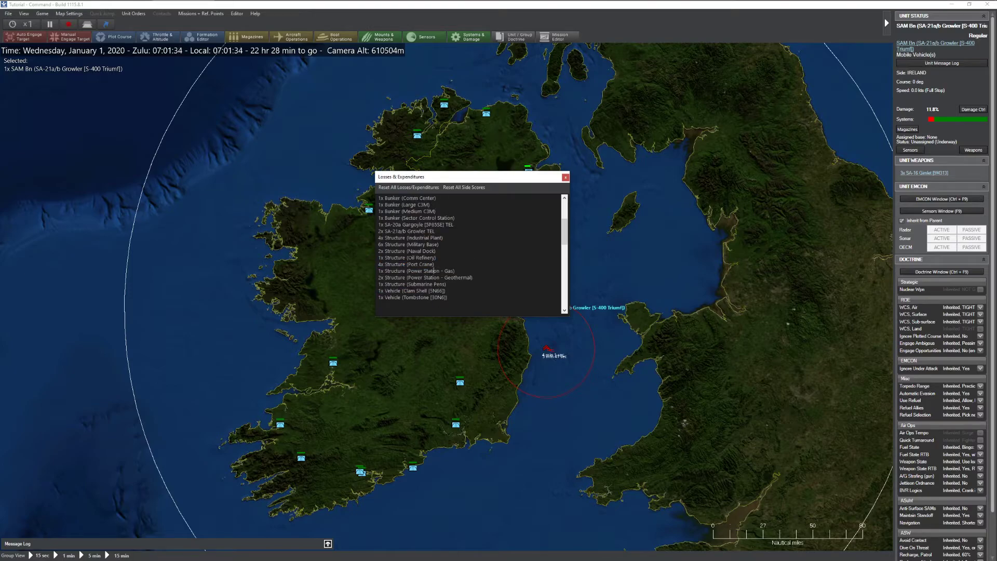
pyautogui.scroll(-5, 435, 254)
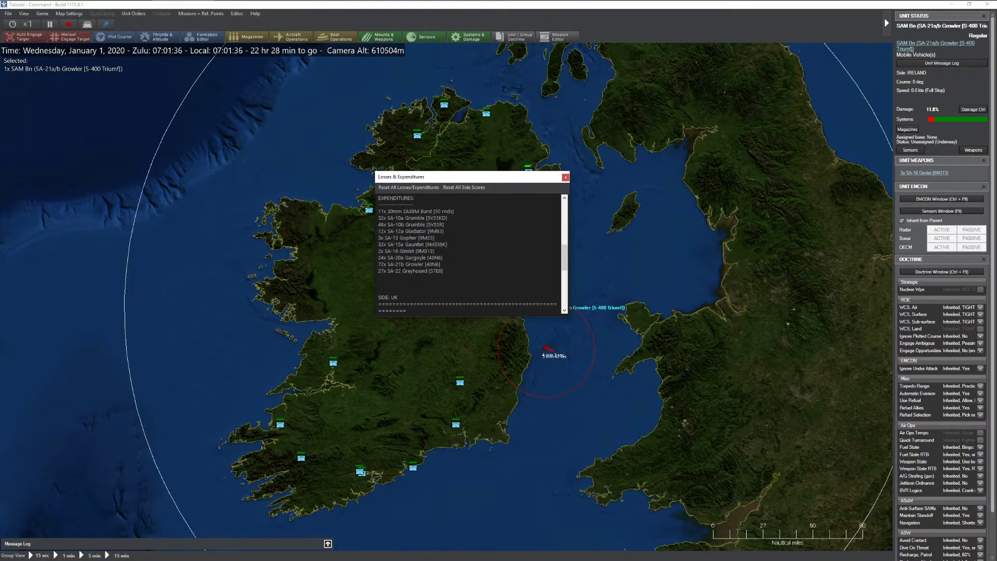
pyautogui.moveTo(380, 212); pyautogui.dragTo(394, 264)
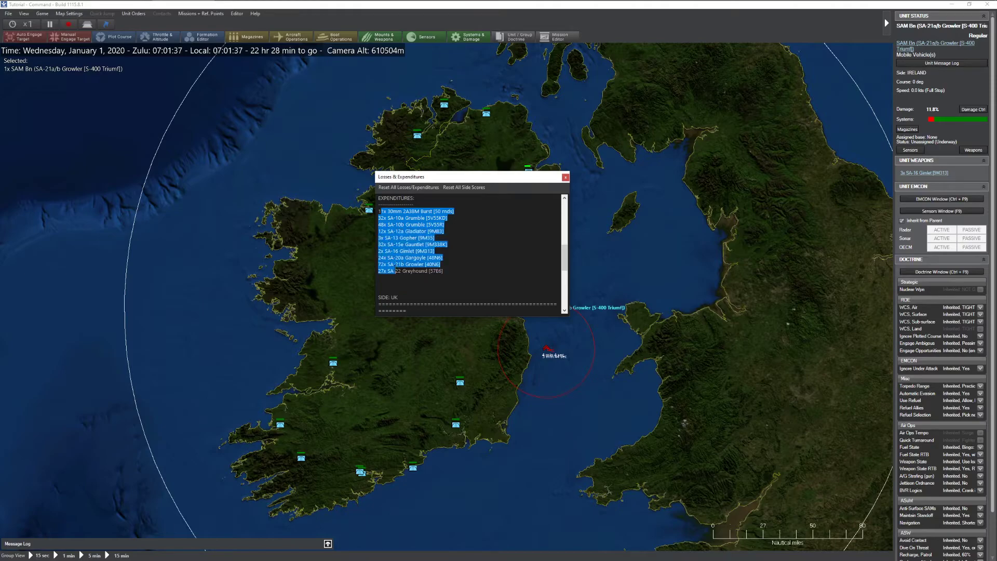
# Step: Review the UK side's aircraft losses and munitions expenditures, then close the report
pyautogui.scroll(-6, 436, 254)
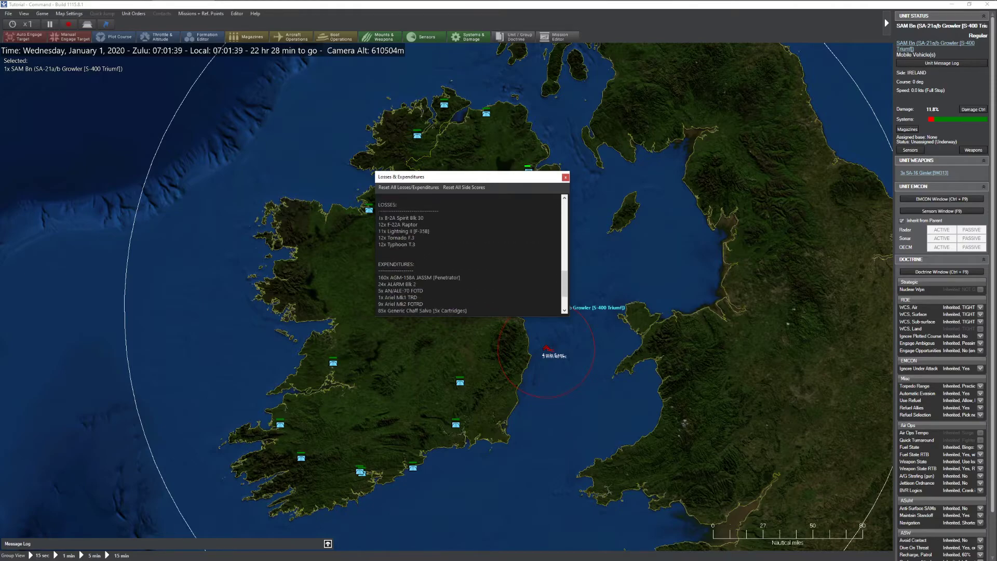
pyautogui.moveTo(379, 211); pyautogui.dragTo(423, 232)
pyautogui.click(419, 225)
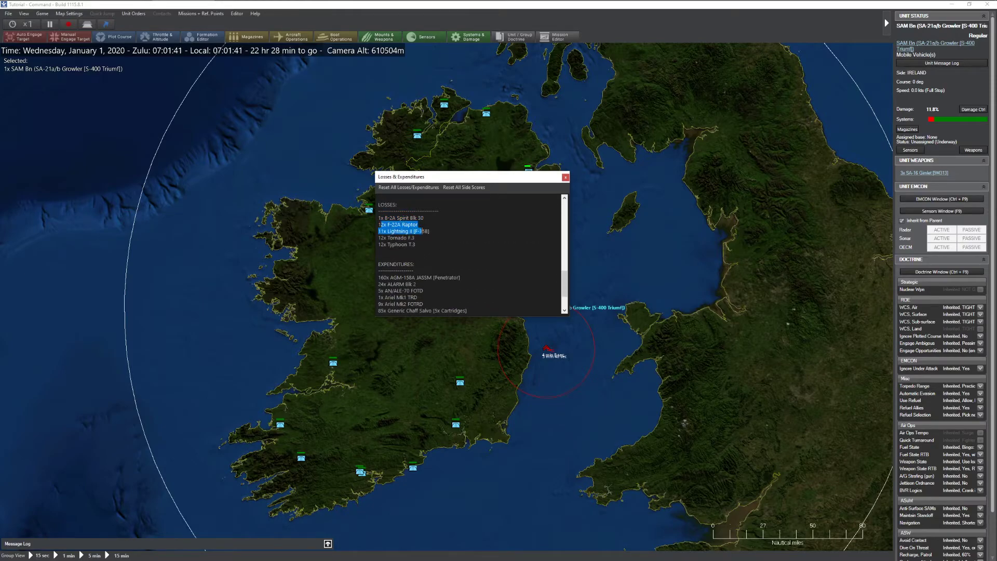
pyautogui.click(421, 231)
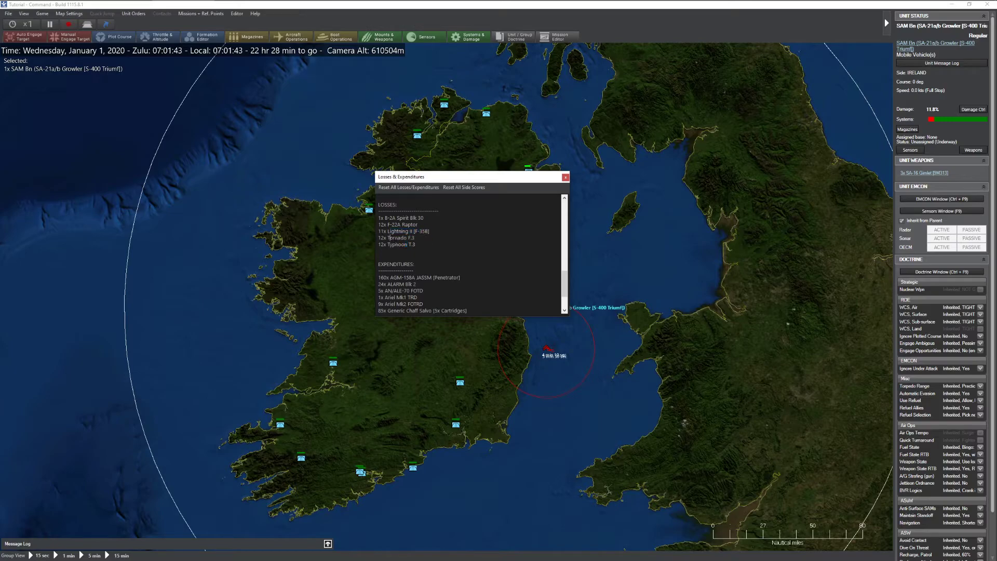
pyautogui.scroll(-2, 470, 255)
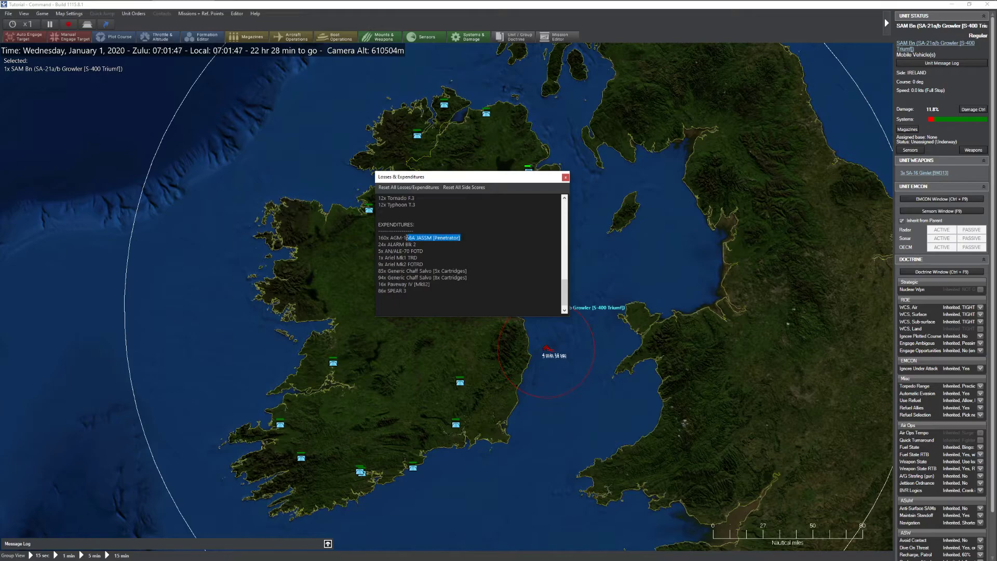
pyautogui.moveTo(406, 237); pyautogui.dragTo(378, 238)
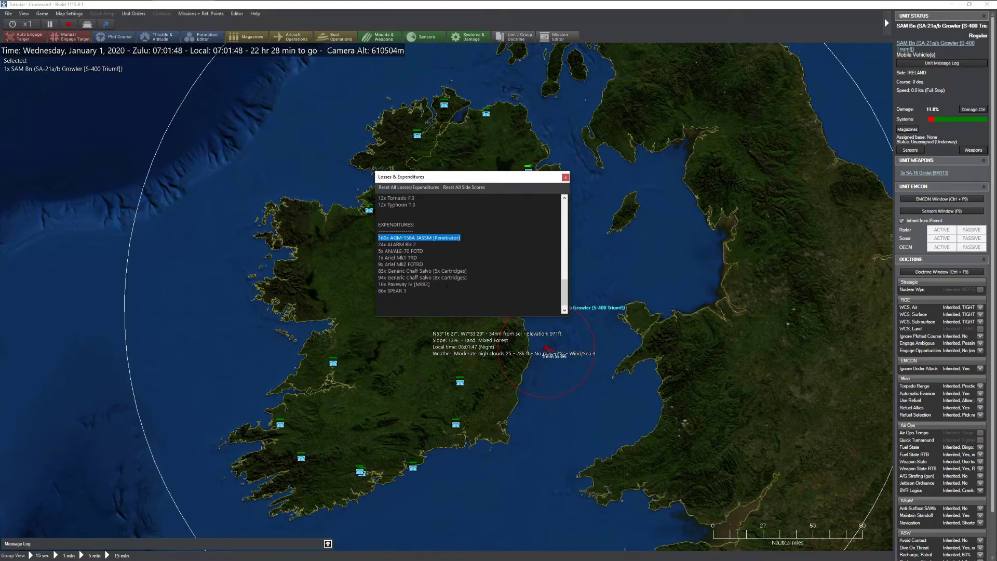
pyautogui.click(565, 177)
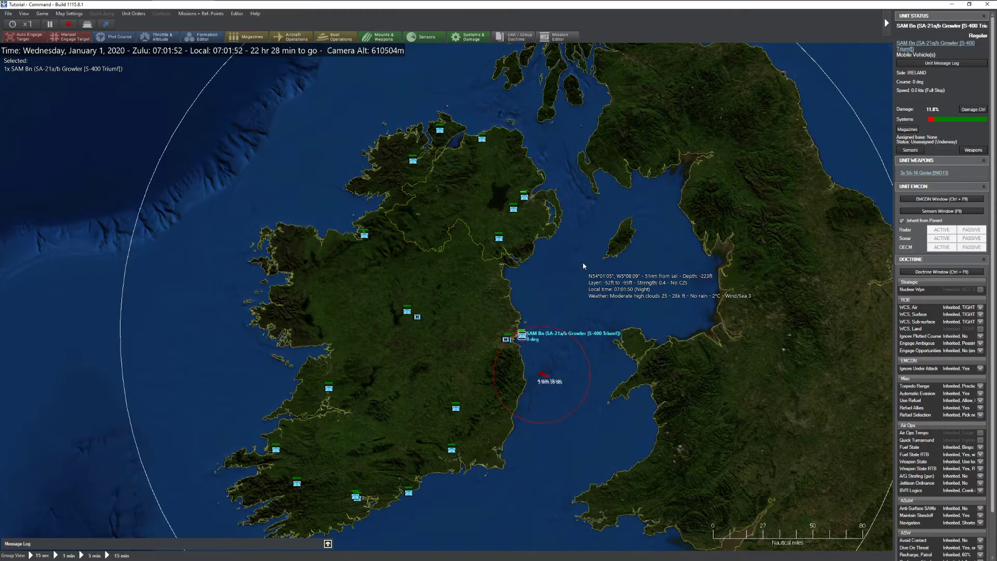
# Step: Survey Europe and the Middle East on the world map, then return to Ireland
pyautogui.scroll(-5, 579, 266)
pyautogui.moveTo(758, 416); pyautogui.dragTo(534, 293)
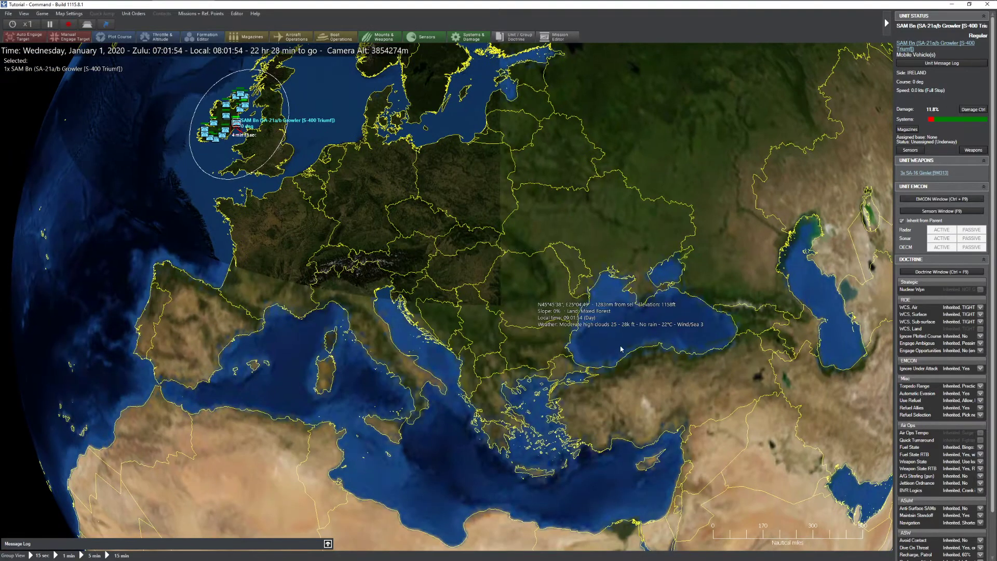
pyautogui.moveTo(625, 347); pyautogui.dragTo(446, 235)
pyautogui.moveTo(588, 317); pyautogui.dragTo(434, 287)
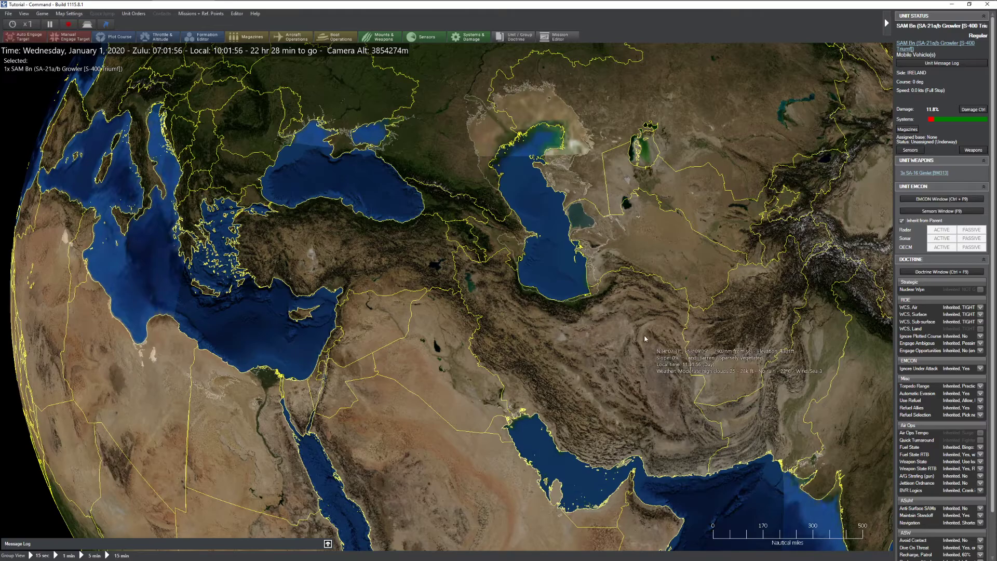
pyautogui.moveTo(696, 436); pyautogui.dragTo(577, 303)
pyautogui.moveTo(511, 280); pyautogui.dragTo(690, 352)
pyautogui.scroll(5, 497, 321)
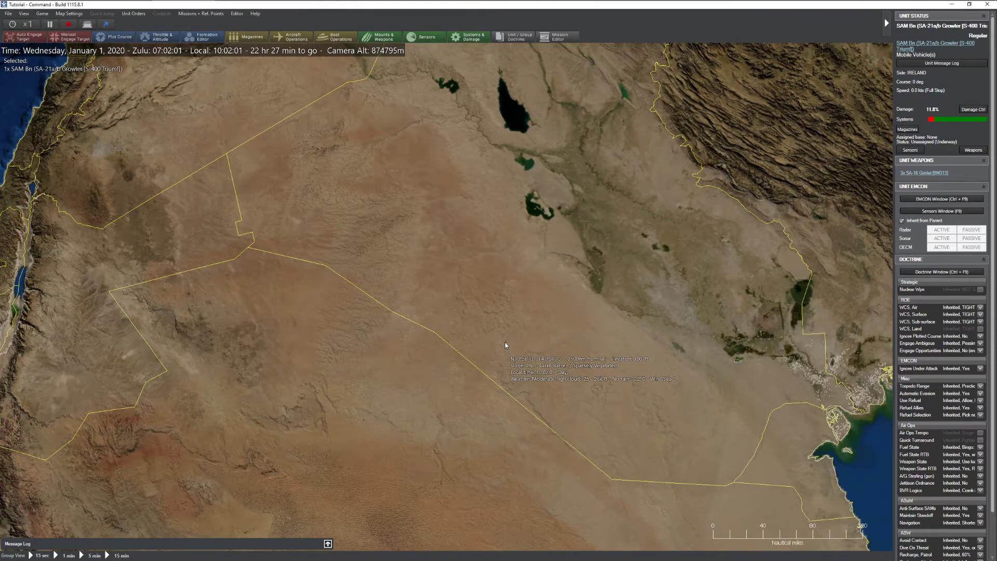
pyautogui.scroll(-8, 505, 337)
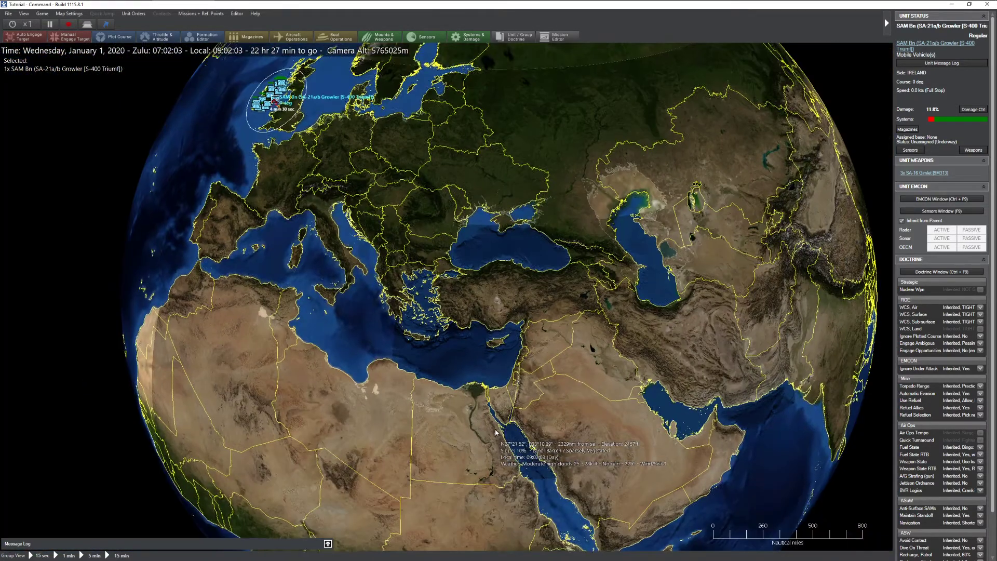
pyautogui.moveTo(252, 174); pyautogui.dragTo(471, 383)
pyautogui.scroll(3, 402, 283)
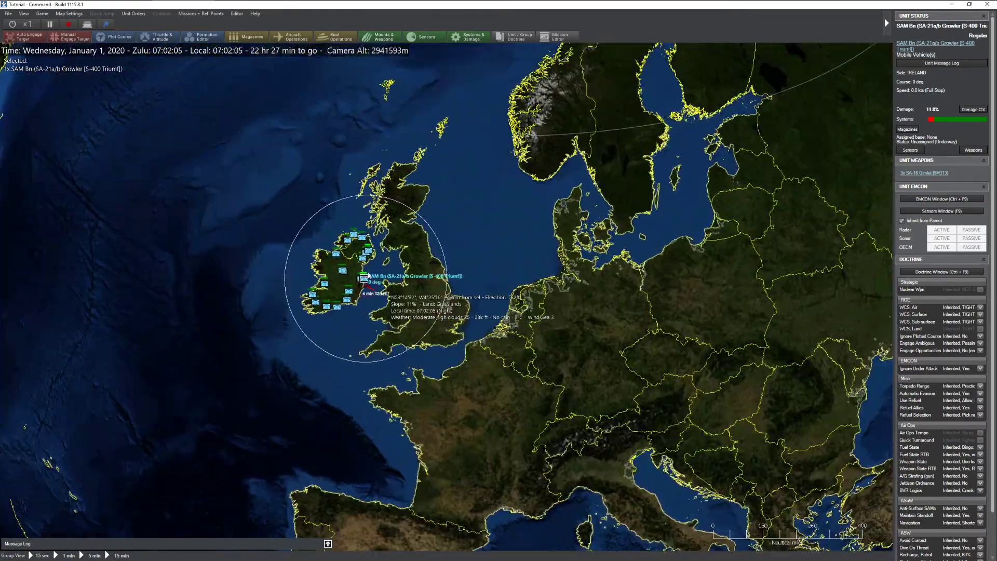
pyautogui.scroll(5, 414, 278)
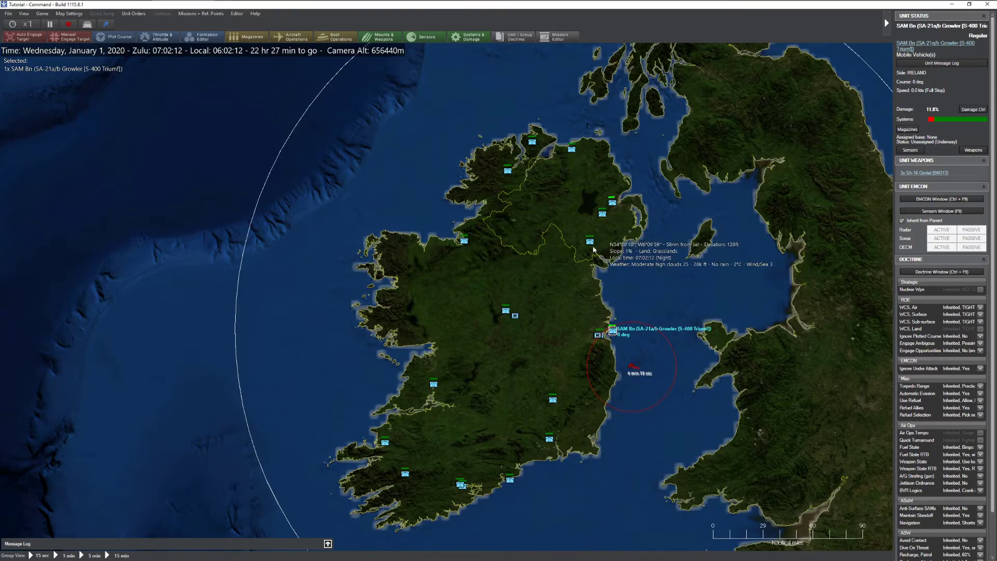
pyautogui.moveTo(572, 324); pyautogui.dragTo(528, 303)
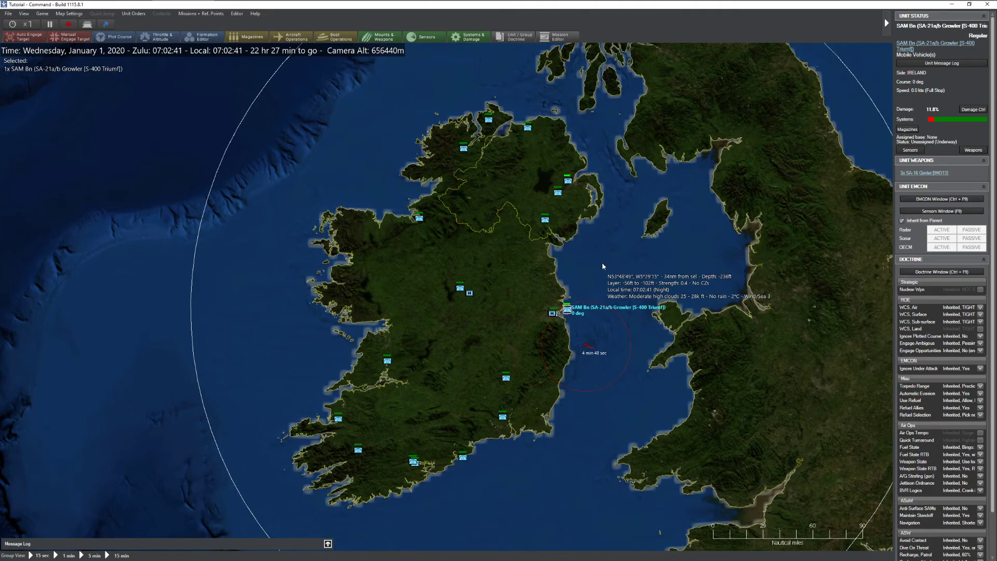
pyautogui.moveTo(604, 265); pyautogui.dragTo(577, 239)
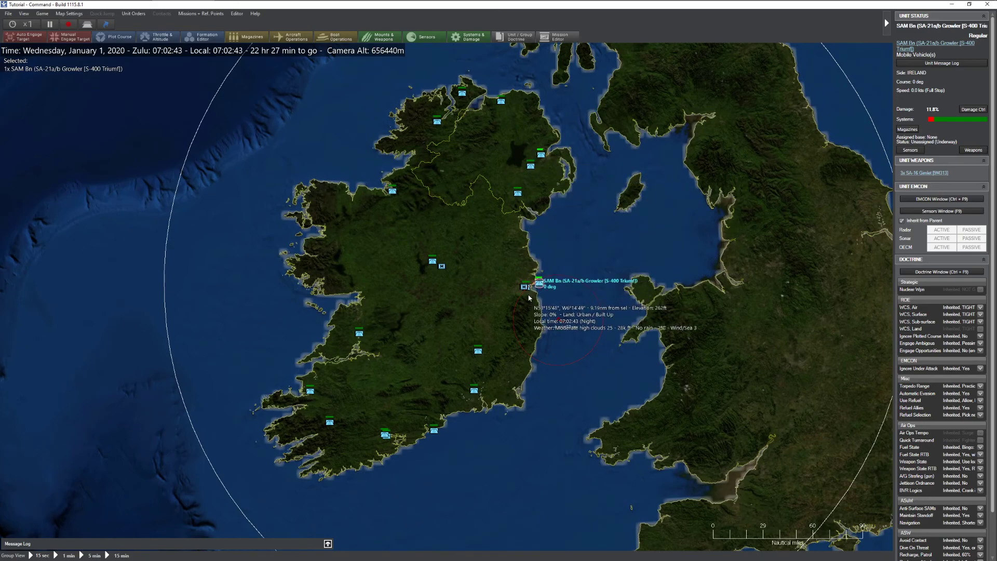